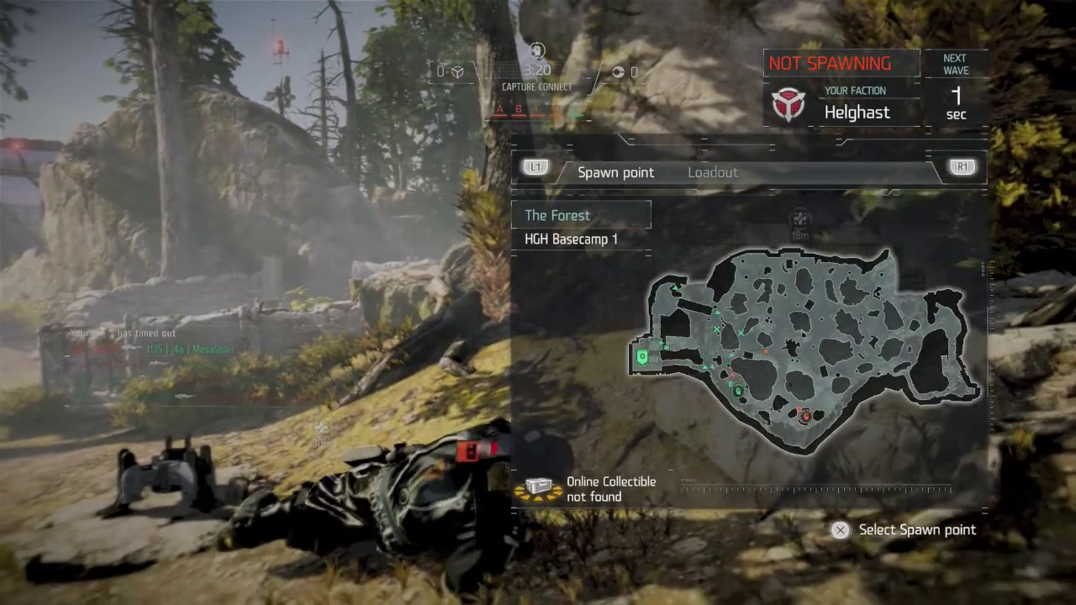
# Step: Spawn at HGH Basecamp 1 and move out of the building to the West Bridge
pyautogui.press('Return')
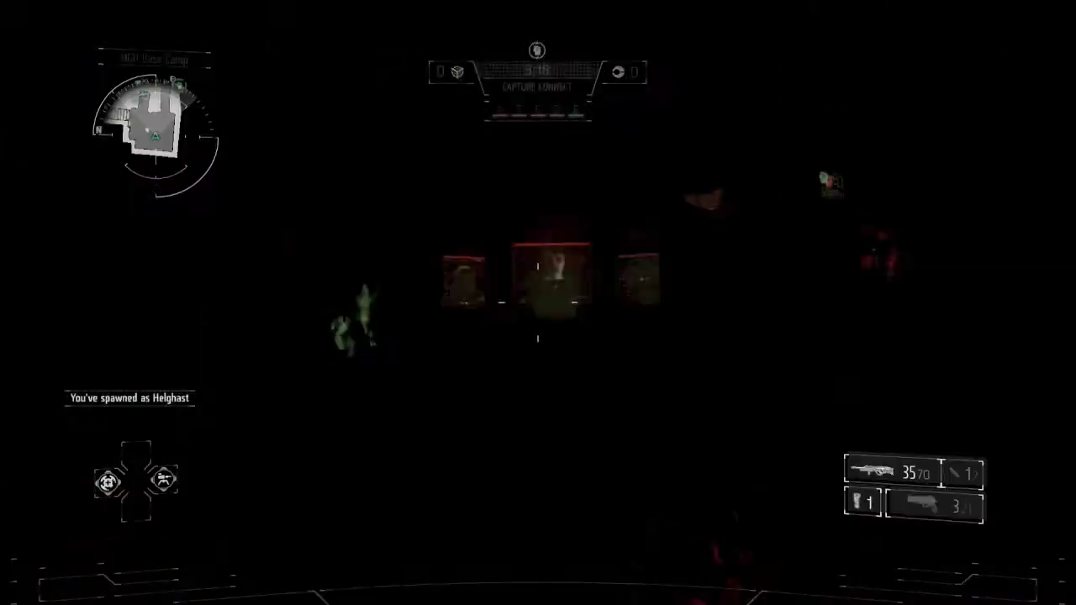
pyautogui.press('w')
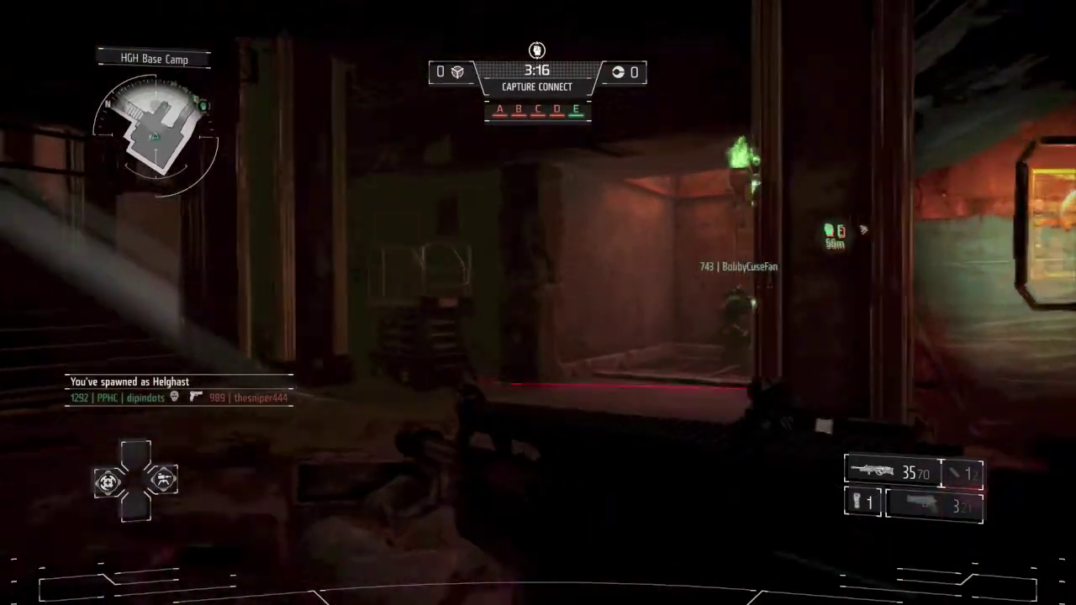
pyautogui.press('w')
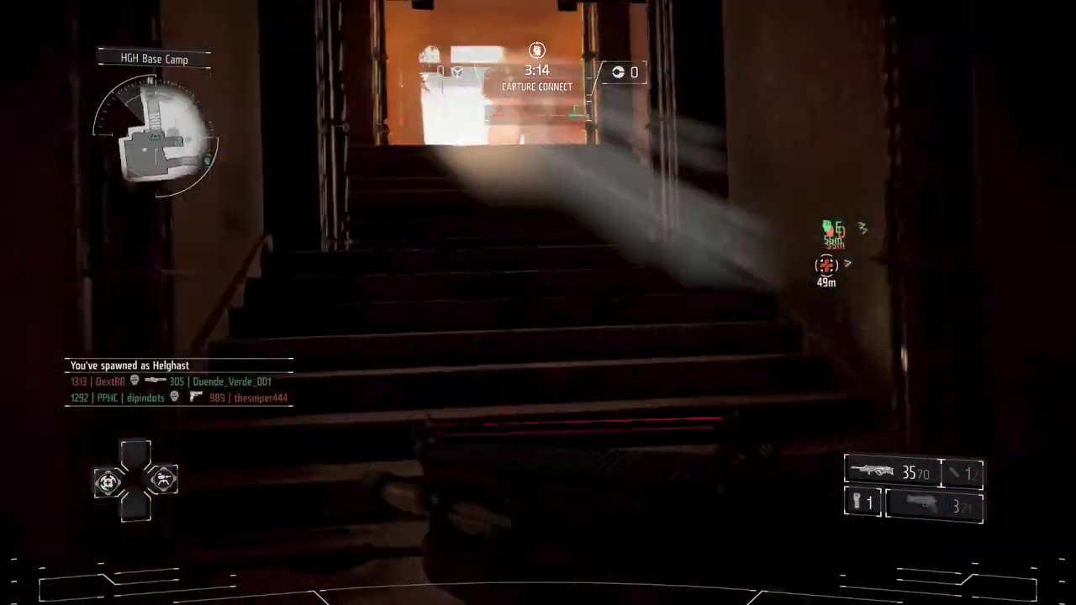
pyautogui.press('w')
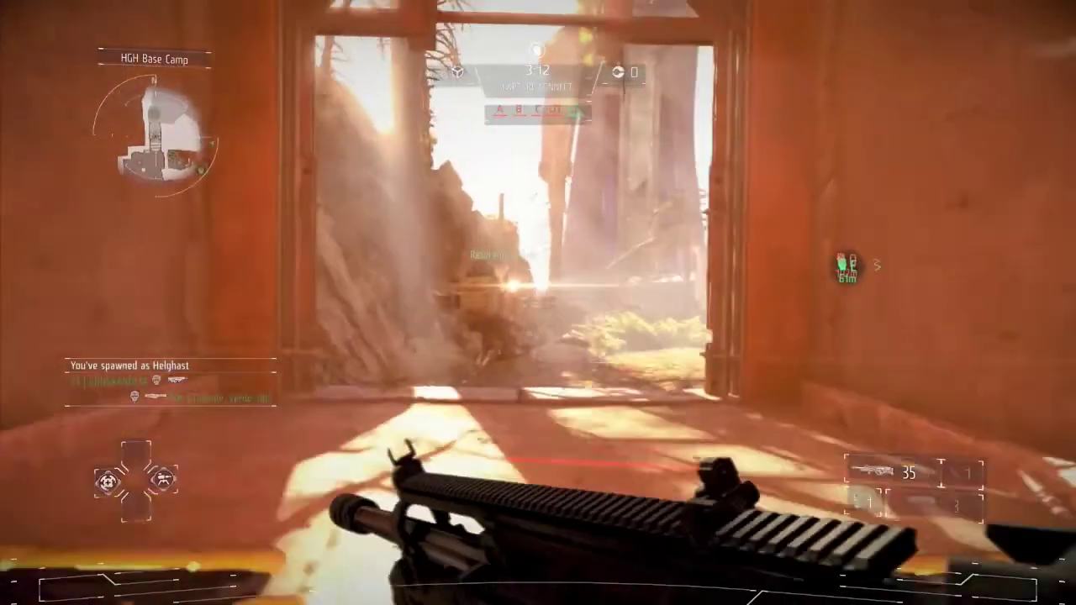
pyautogui.press('w')
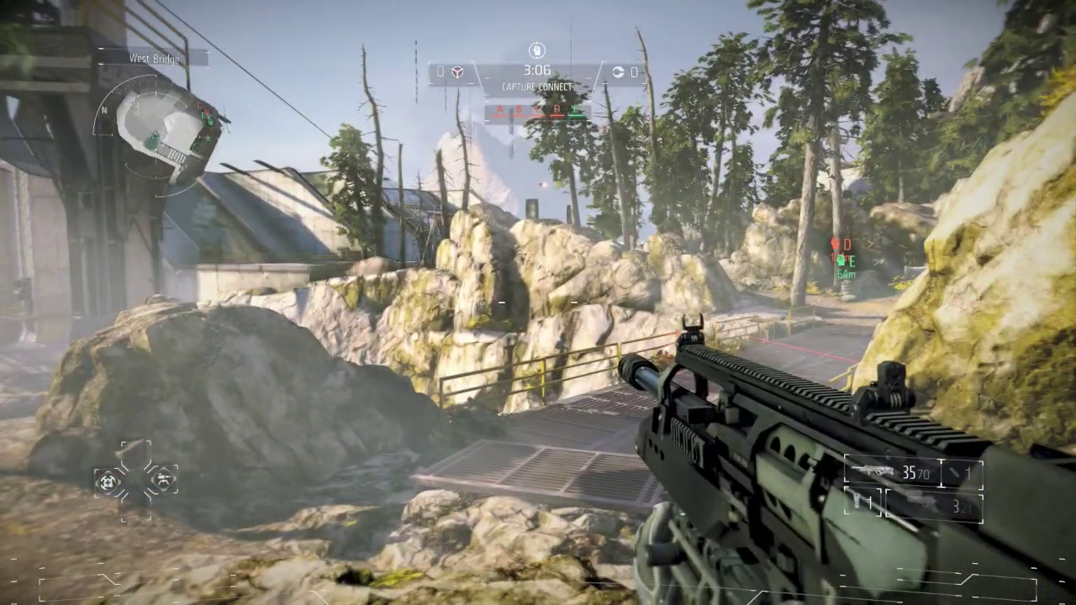
# Step: View the console's sharing options during the match and return to the game
pyautogui.press('Print')
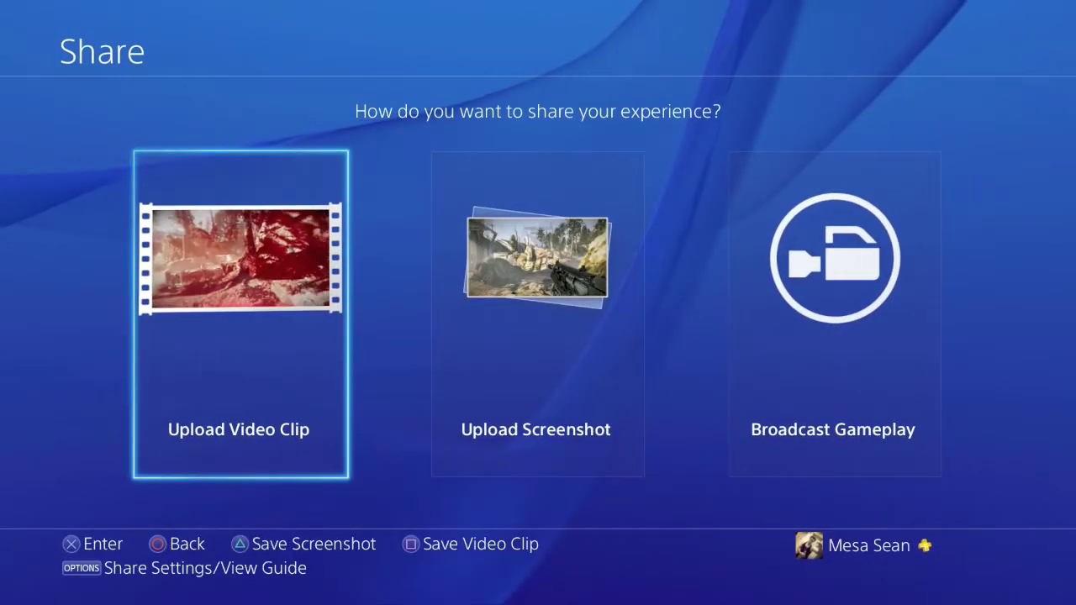
pyautogui.press('Escape')
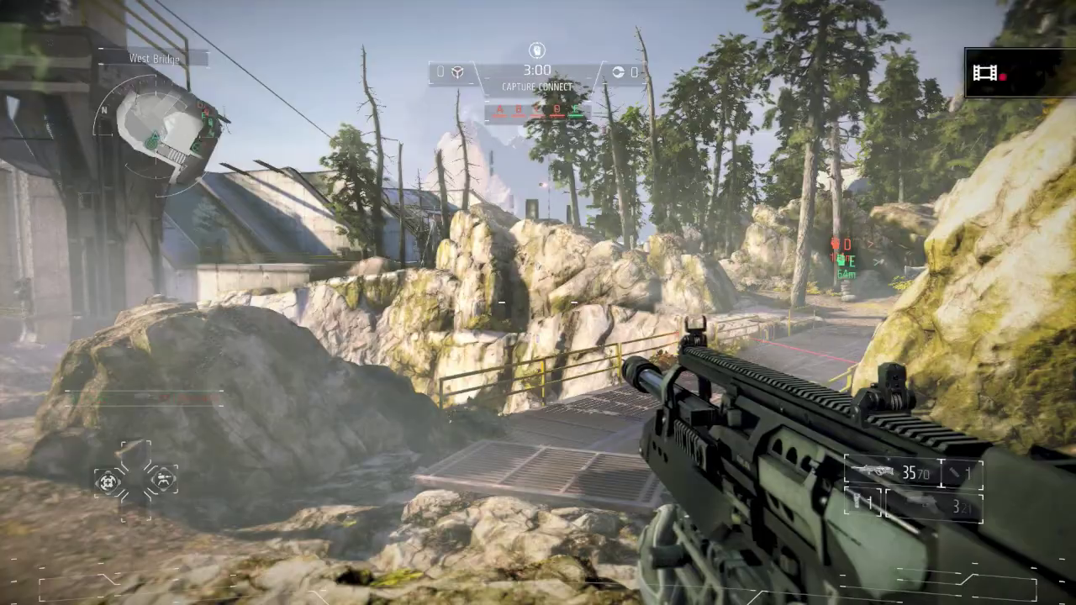
pyautogui.hotkey('shift', 'w')
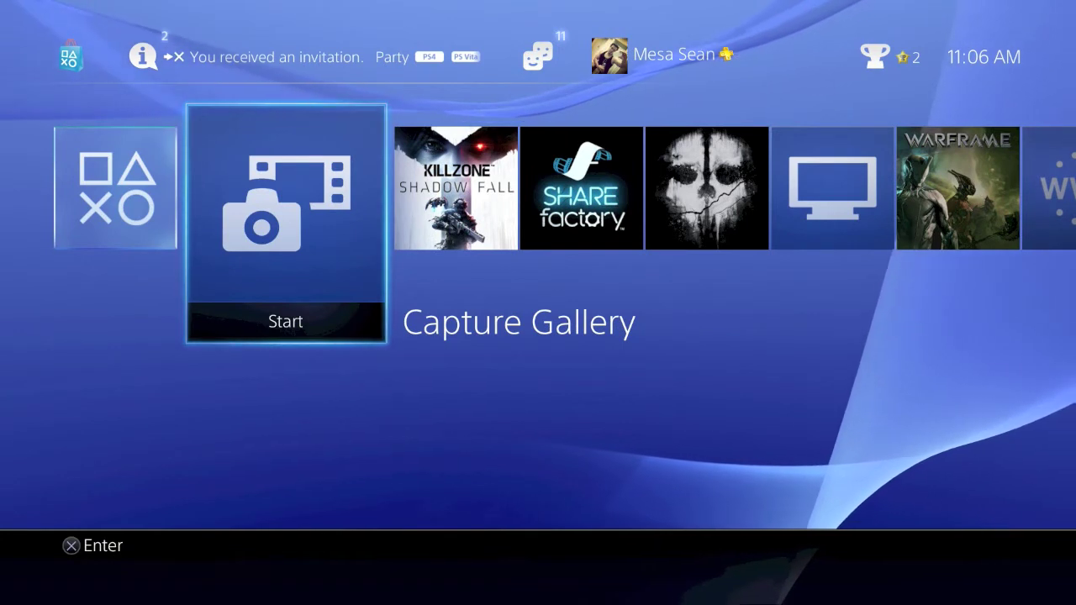
# Step: Look at the KILLZONE SHADOW FALL clips offered for video upload in the Share menu, and return to the home screen
pyautogui.press('Right')
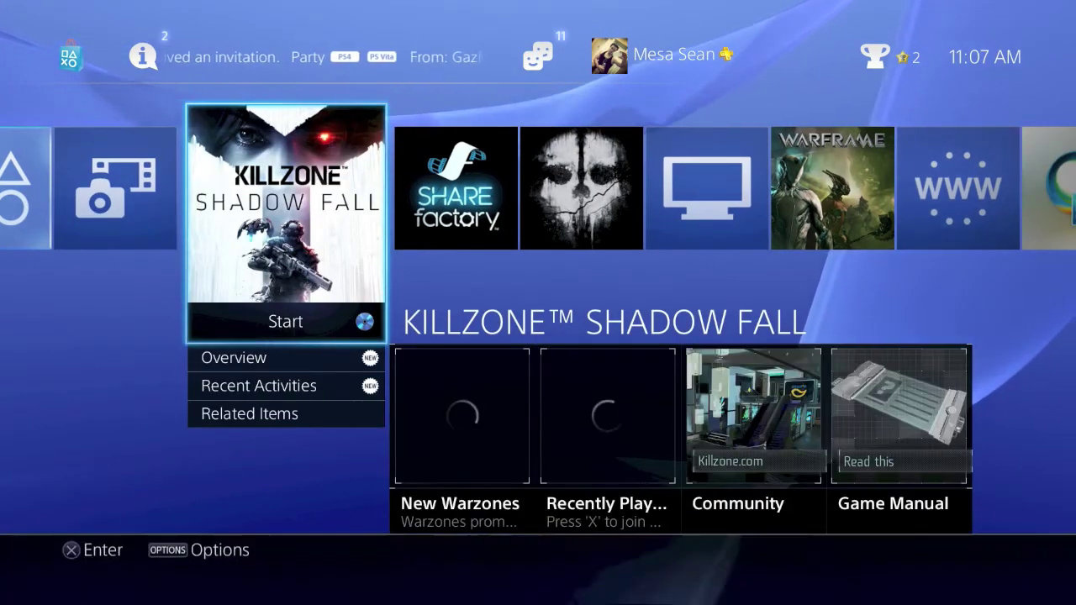
pyautogui.press('Left')
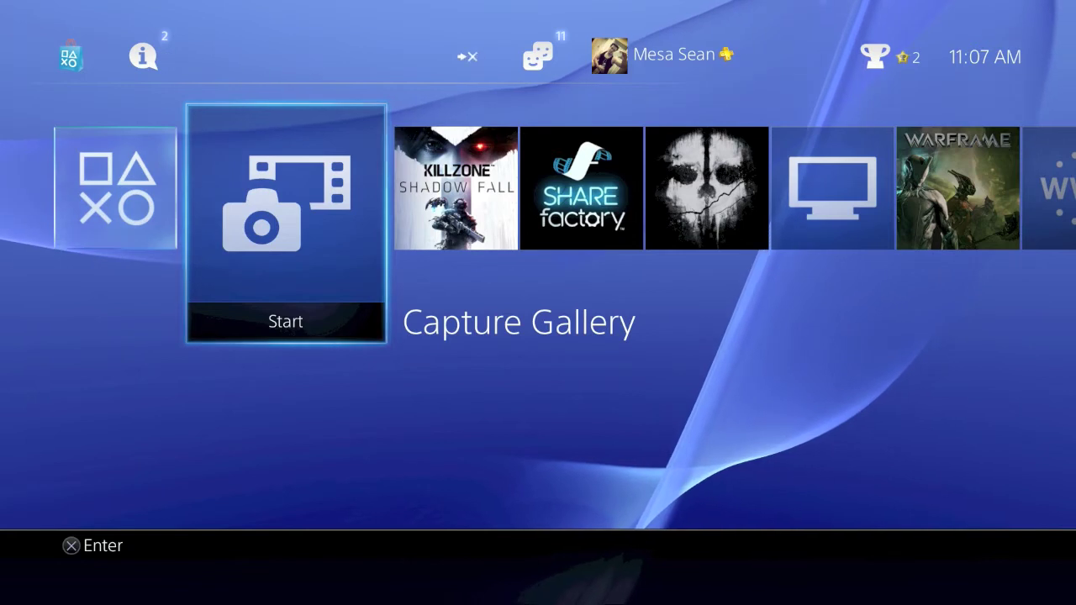
pyautogui.press('Return')
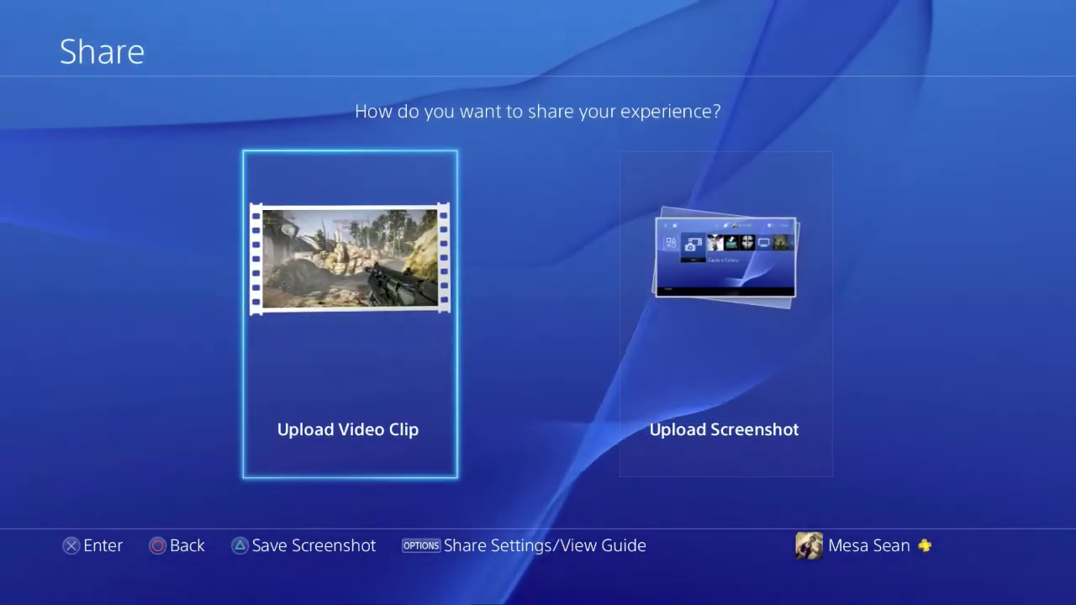
pyautogui.press('Return')
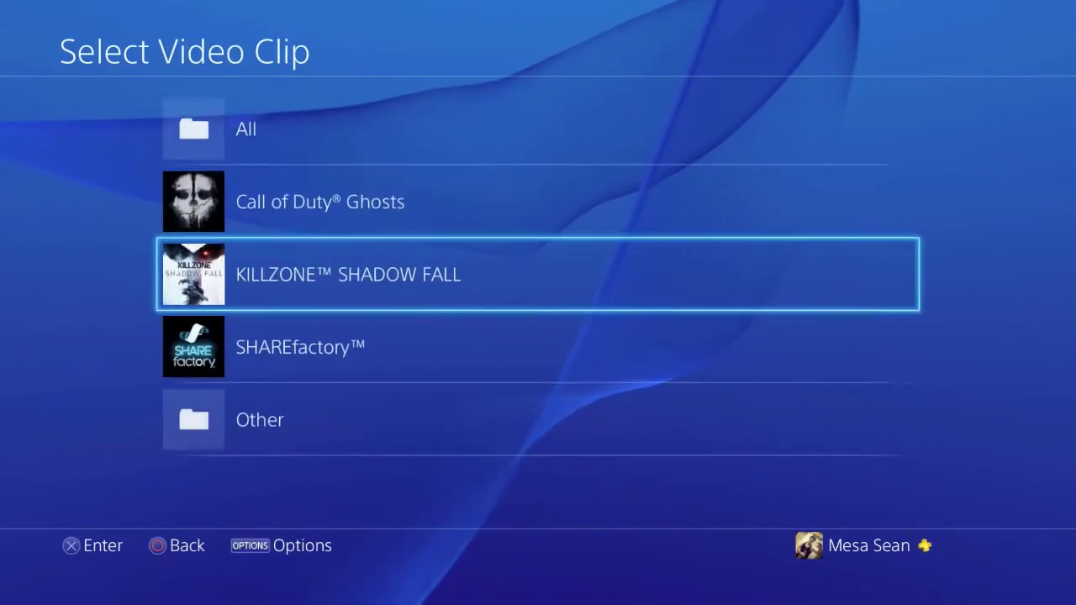
pyautogui.press('Return')
pyautogui.press('Return')
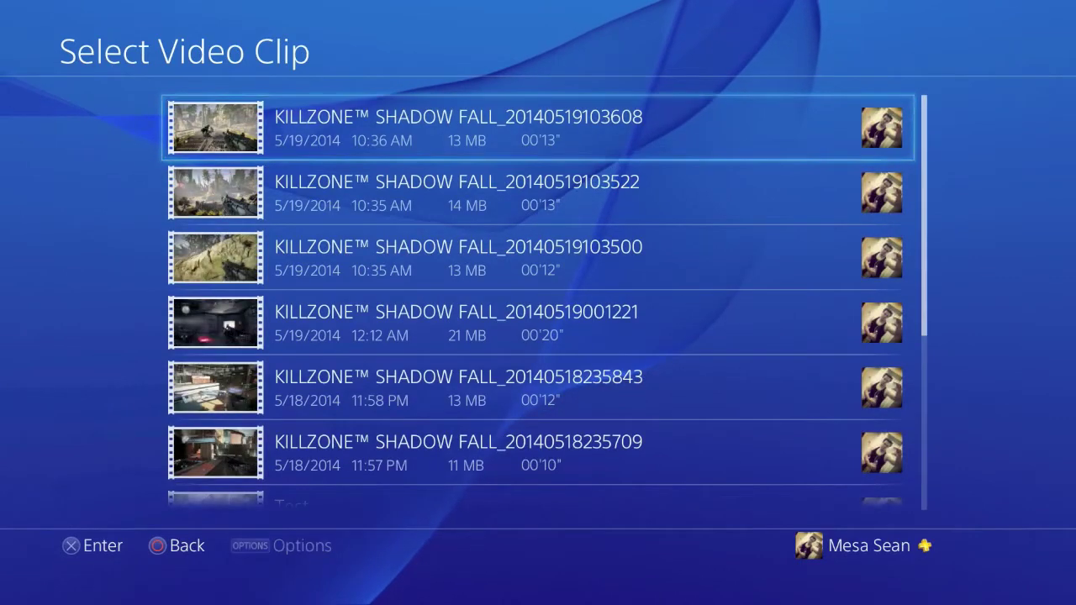
pyautogui.press('Escape')
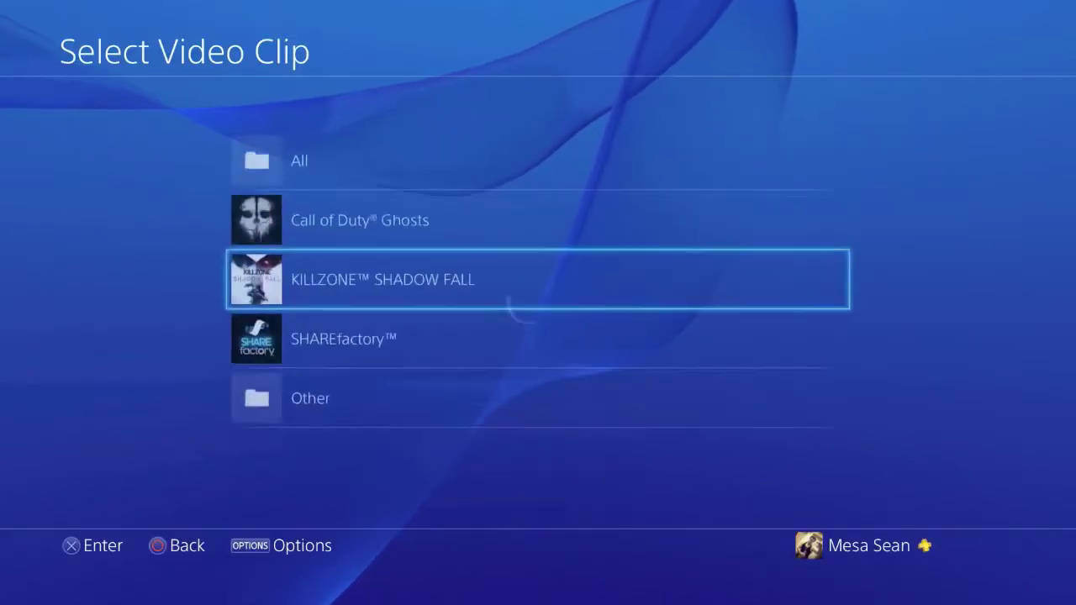
pyautogui.press('Escape')
pyautogui.press('Escape')
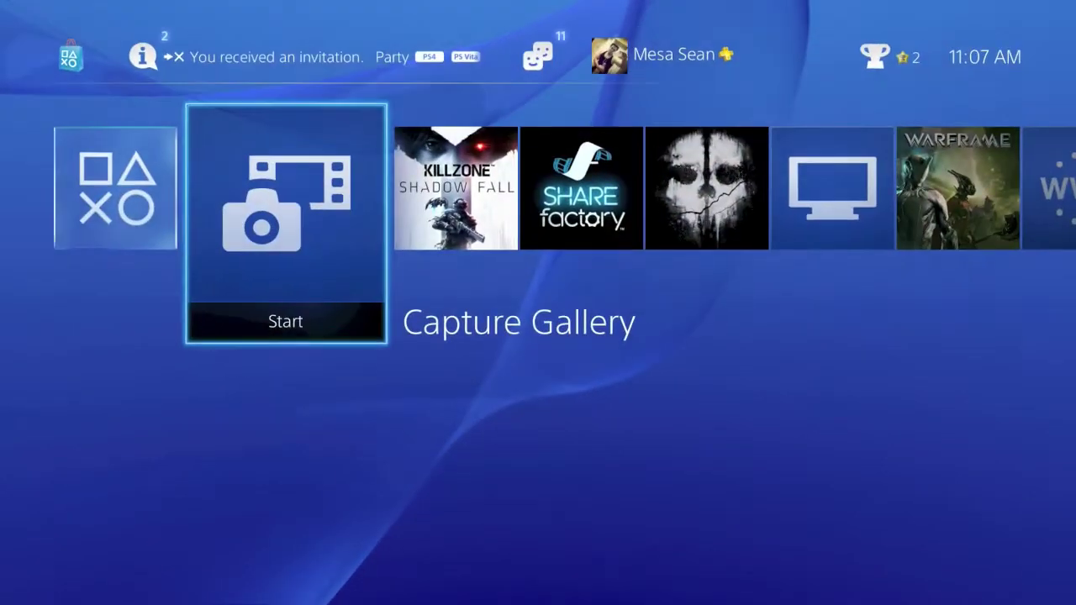
# Step: Open the KILLZONE SHADOW FALL video clips in the Capture Gallery
pyautogui.press('Return')
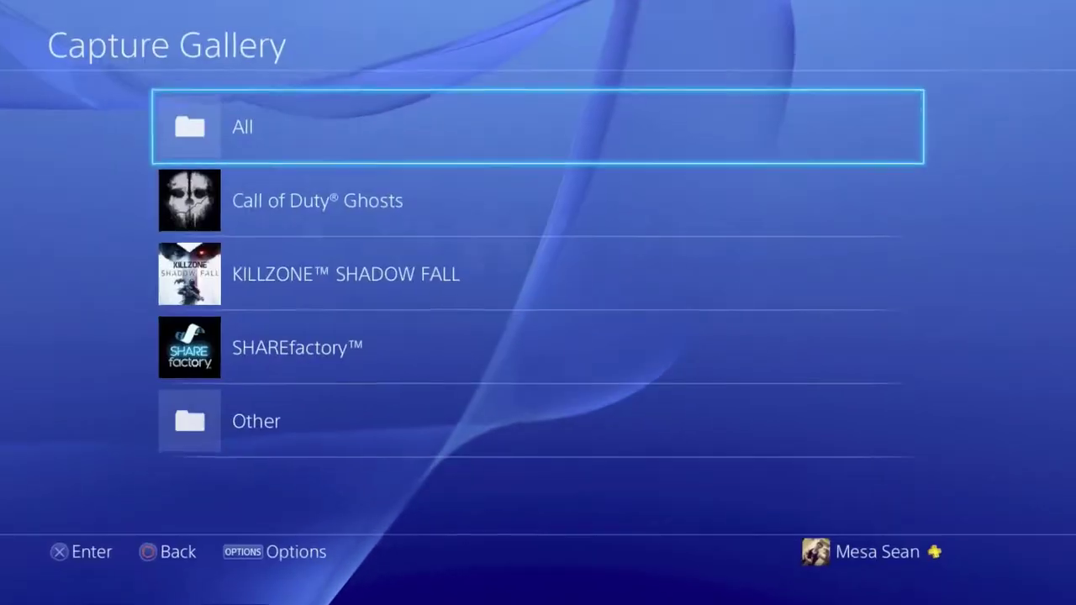
pyautogui.press('Down')
pyautogui.press('Down')
pyautogui.press('Return')
pyautogui.press('Right')
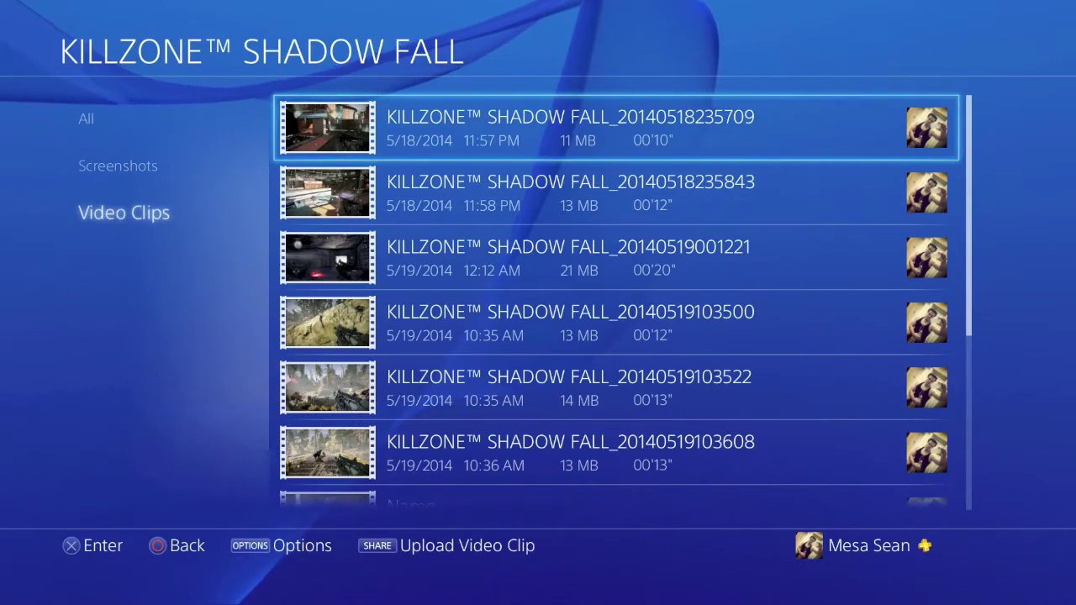
# Step: Look through the first few clips in the KILLZONE SHADOW FALL video list
pyautogui.press('Down')
pyautogui.press('Down')
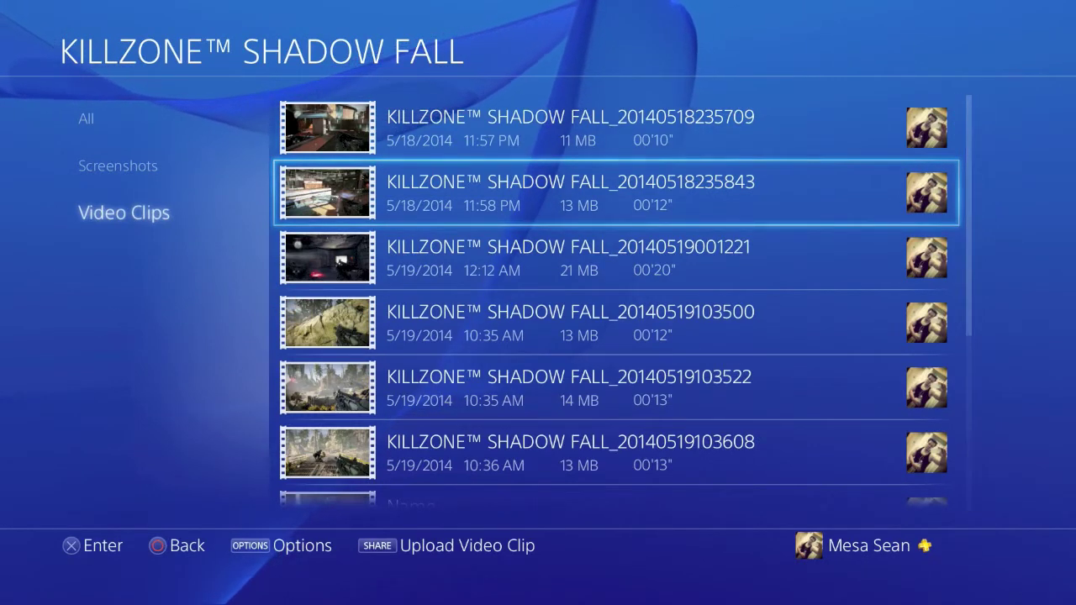
pyautogui.press('Up')
pyautogui.press('Up')
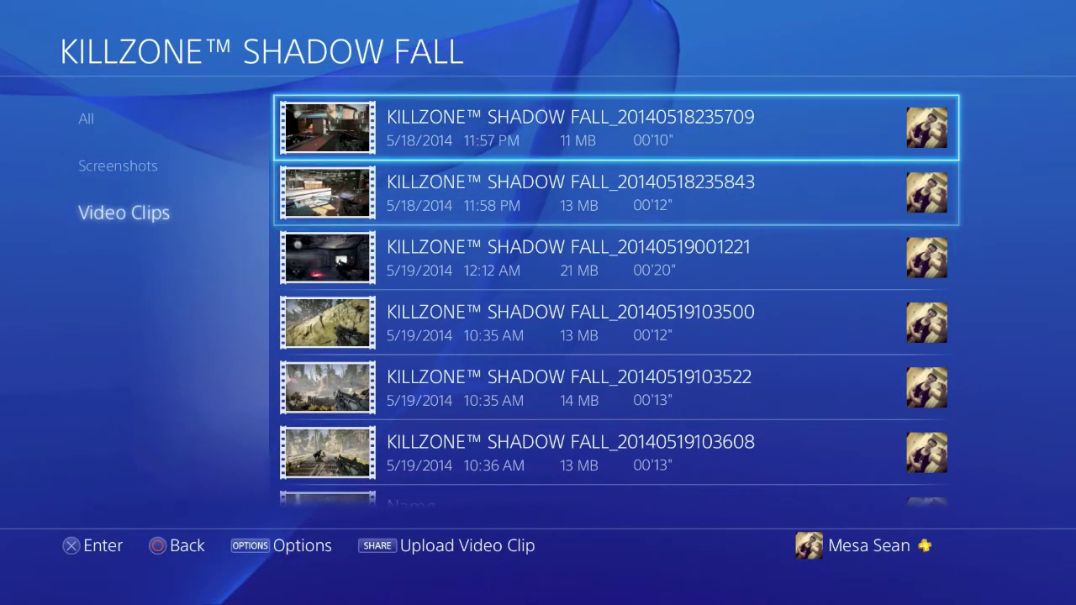
pyautogui.press('Down')
pyautogui.press('Down')
pyautogui.press('Down')
pyautogui.press('Up')
pyautogui.press('Up')
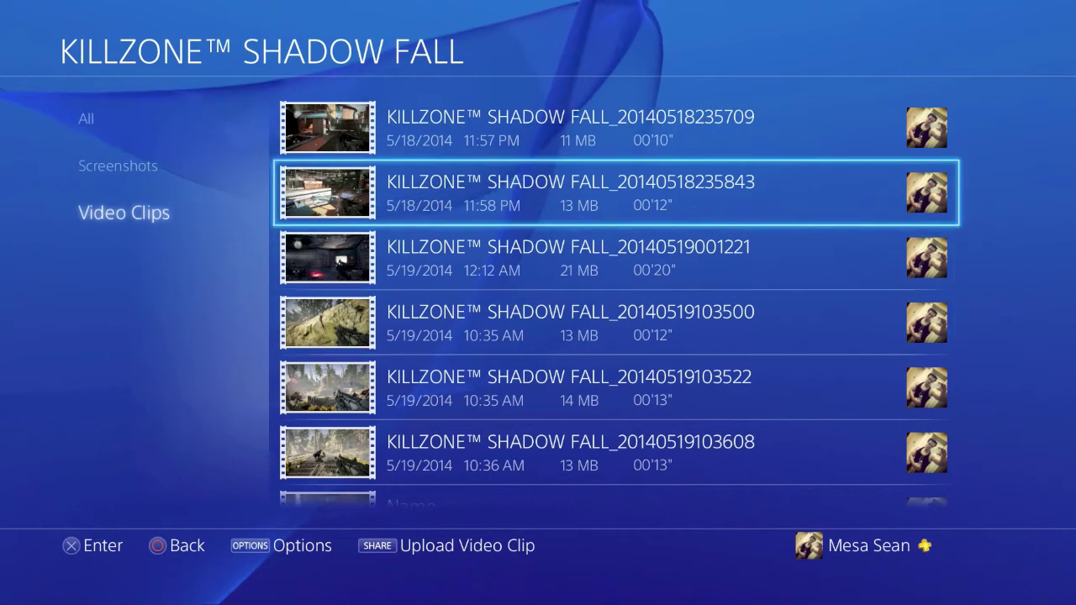
pyautogui.press('Down')
pyautogui.press('Up')
pyautogui.press('Down')
pyautogui.press('Up')
pyautogui.press('Up')
pyautogui.press('Menu')
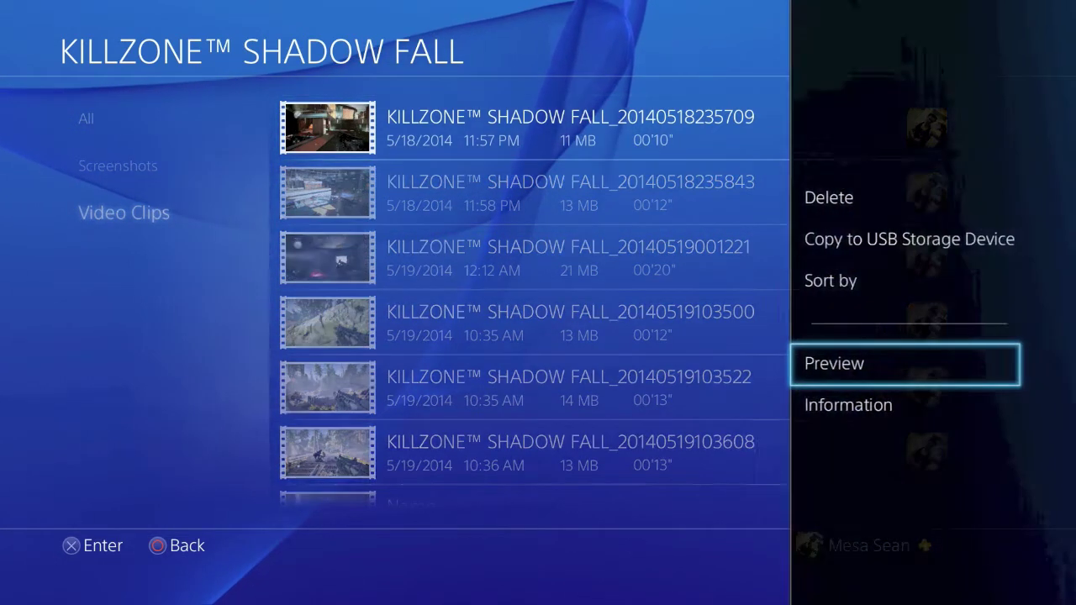
pyautogui.press('Up')
pyautogui.press('Up')
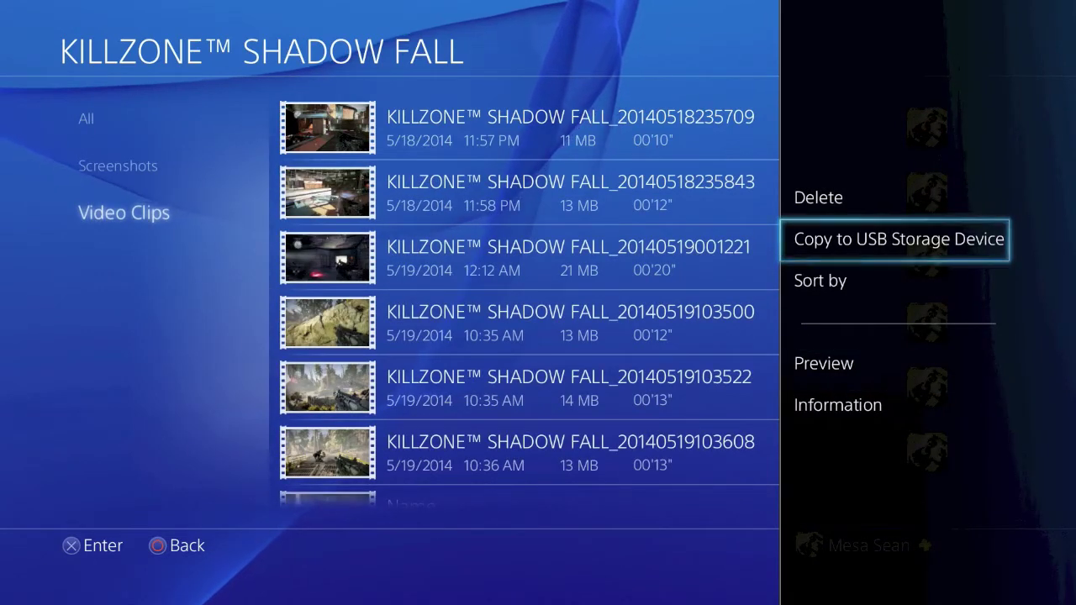
pyautogui.press('Up')
pyautogui.press('Down')
pyautogui.press('Down')
pyautogui.press('Down')
pyautogui.press('Down')
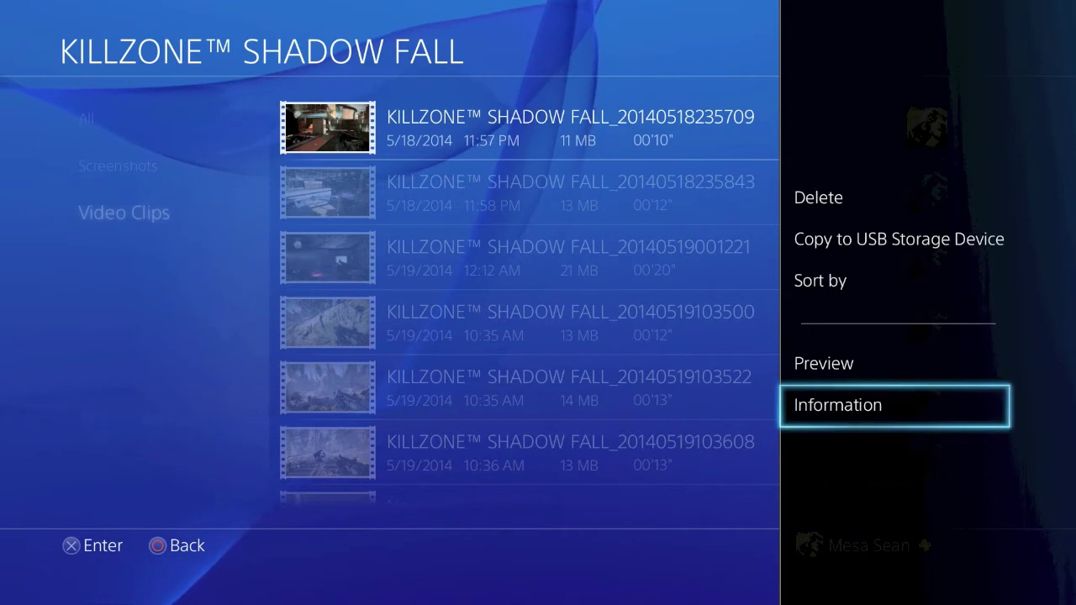
pyautogui.press('Return')
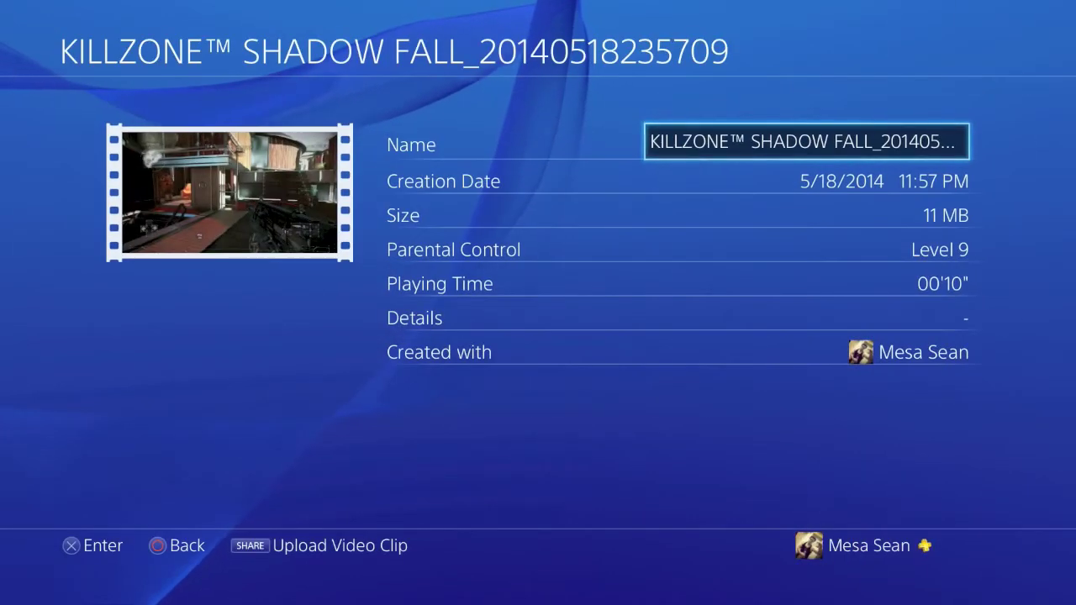
# Step: Rename the clip to "Quick clip" and return to the video clip list
pyautogui.press('Return')
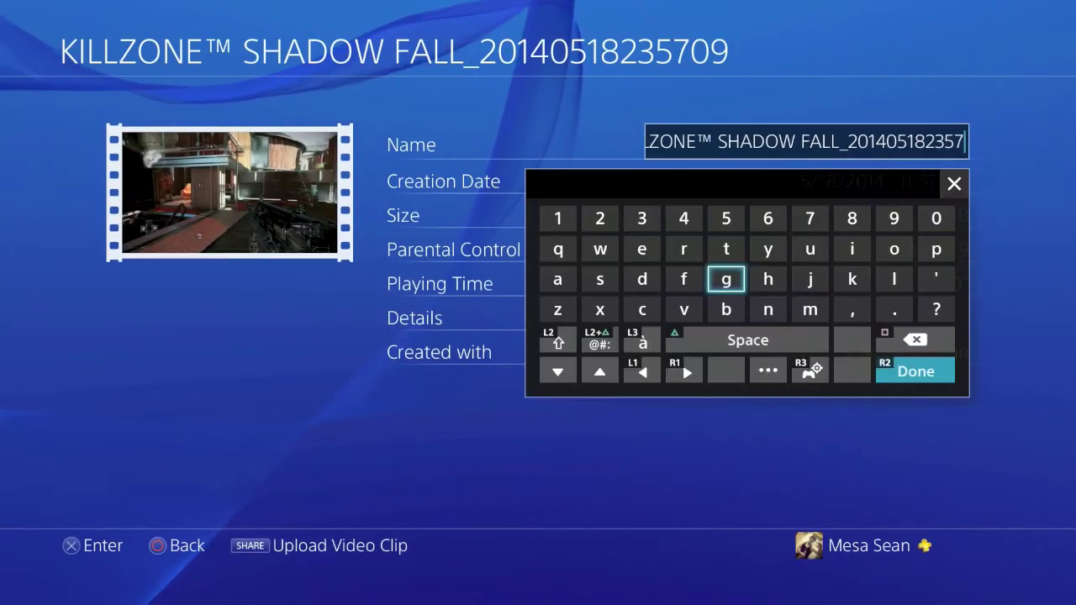
pyautogui.press('BackSpace')
pyautogui.press('BackSpace')
pyautogui.press('BackSpace')
pyautogui.press('BackSpace')
pyautogui.press('BackSpace')
pyautogui.press('BackSpace')
pyautogui.press('BackSpace')
pyautogui.press('BackSpace')
pyautogui.press('BackSpace')
pyautogui.press('BackSpace')
pyautogui.press('BackSpace')
pyautogui.press('BackSpace')
pyautogui.press('BackSpace')
pyautogui.press('BackSpace')
pyautogui.press('BackSpace')
pyautogui.press('BackSpace')
pyautogui.press('Left')
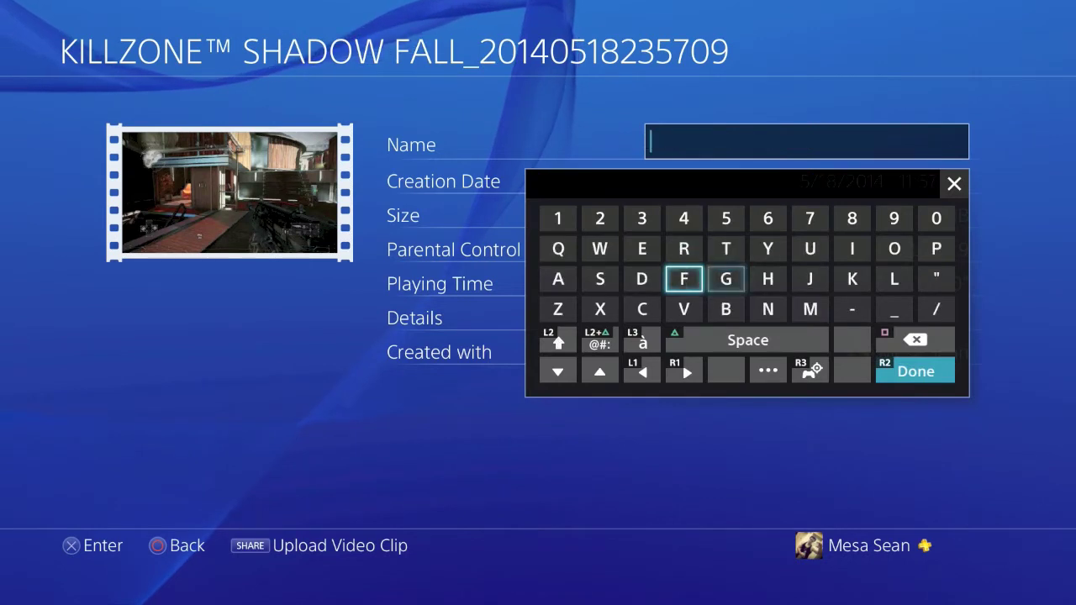
pyautogui.press('Up')
pyautogui.write('Q')
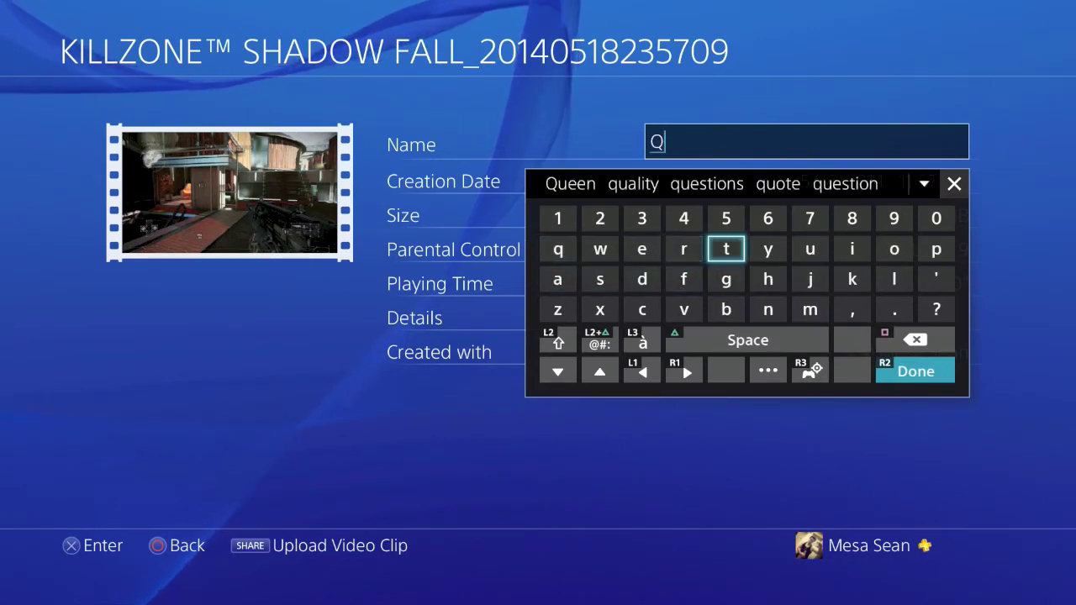
pyautogui.write('ui')
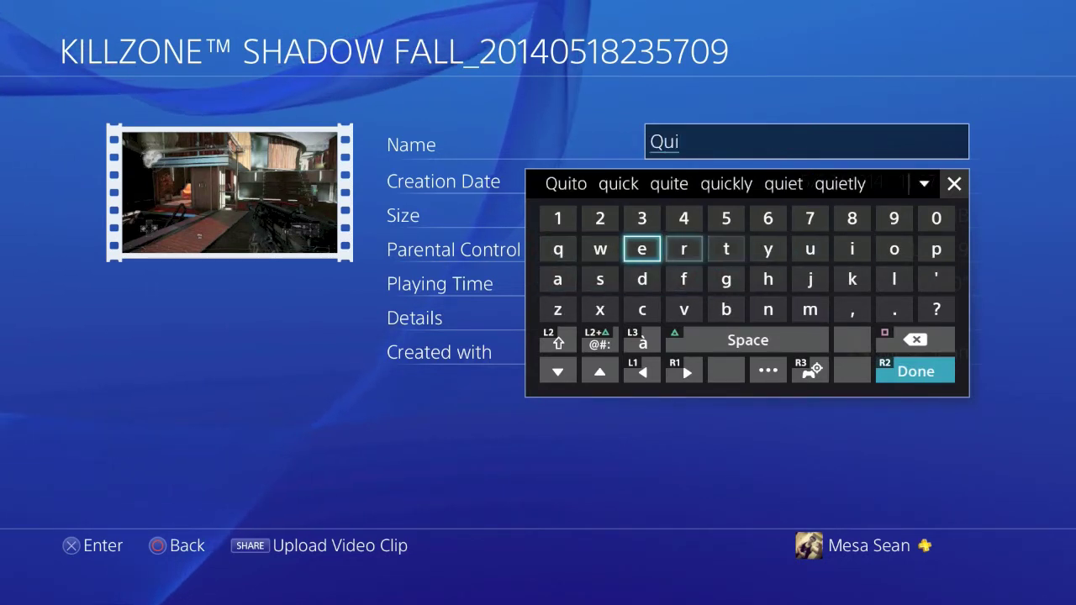
pyautogui.write('ck')
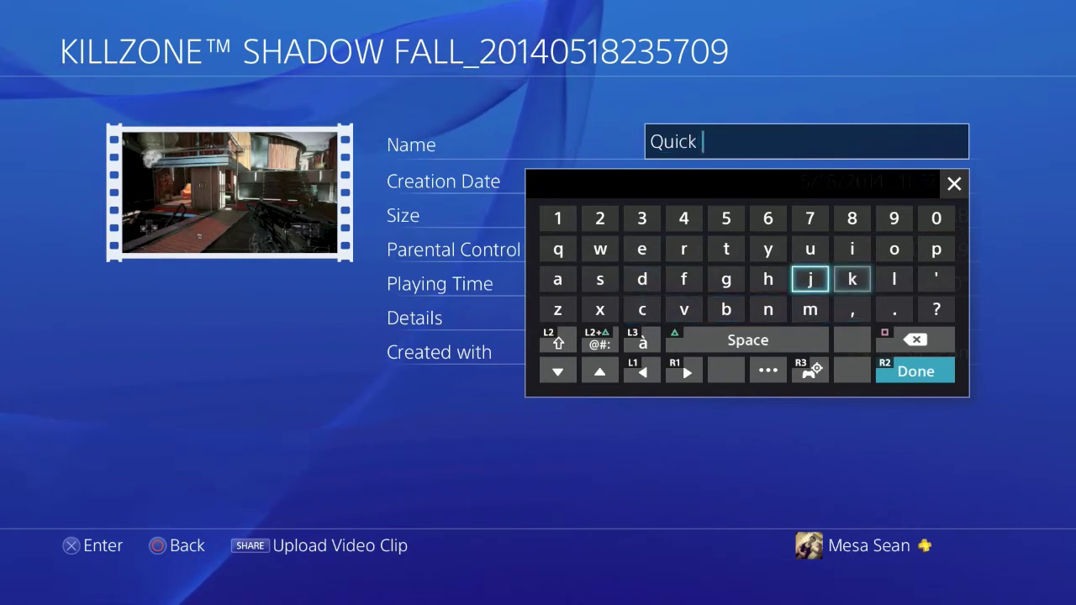
pyautogui.write(' c')
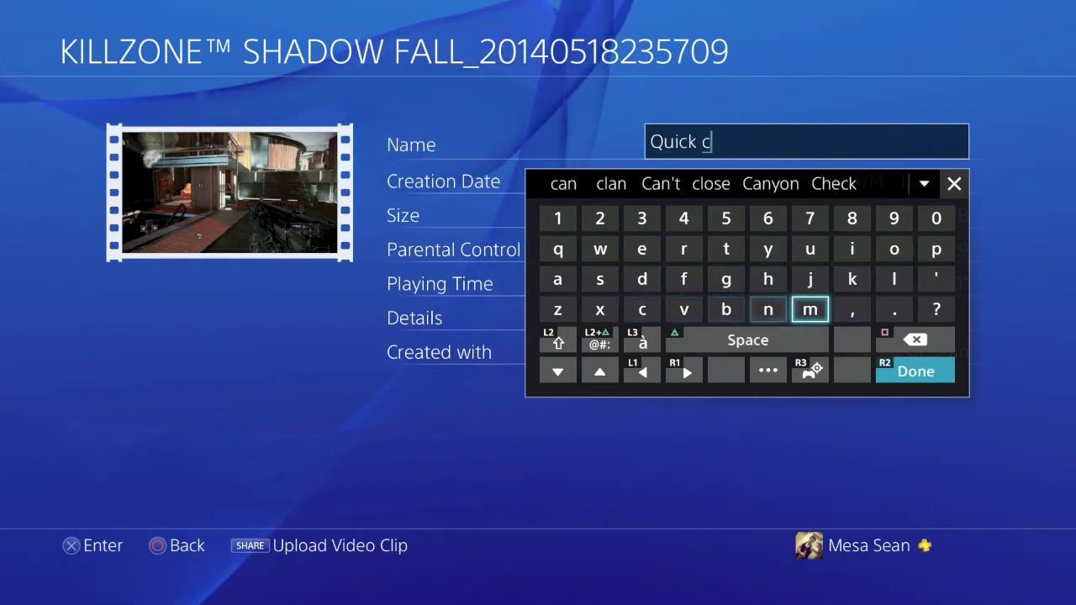
pyautogui.write('lip')
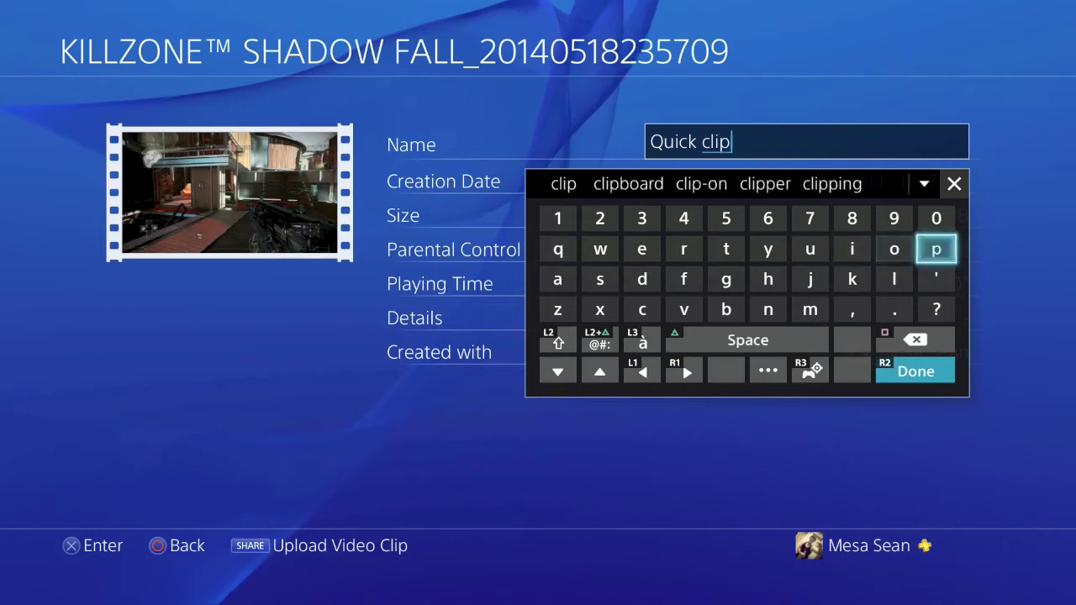
pyautogui.press('Return')
pyautogui.press('Escape')
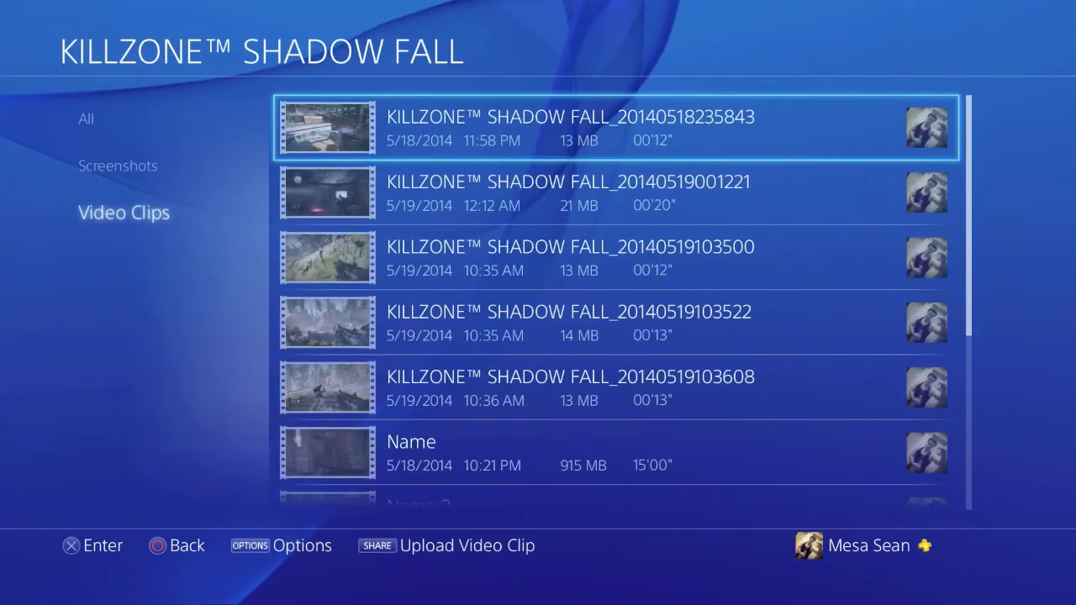
# Step: Look through the KILLZONE SHADOW FALL video clips for the renamed Quick clip
pyautogui.press('Down')
pyautogui.press('Down')
pyautogui.press('Up')
pyautogui.press('Down')
pyautogui.press('Down')
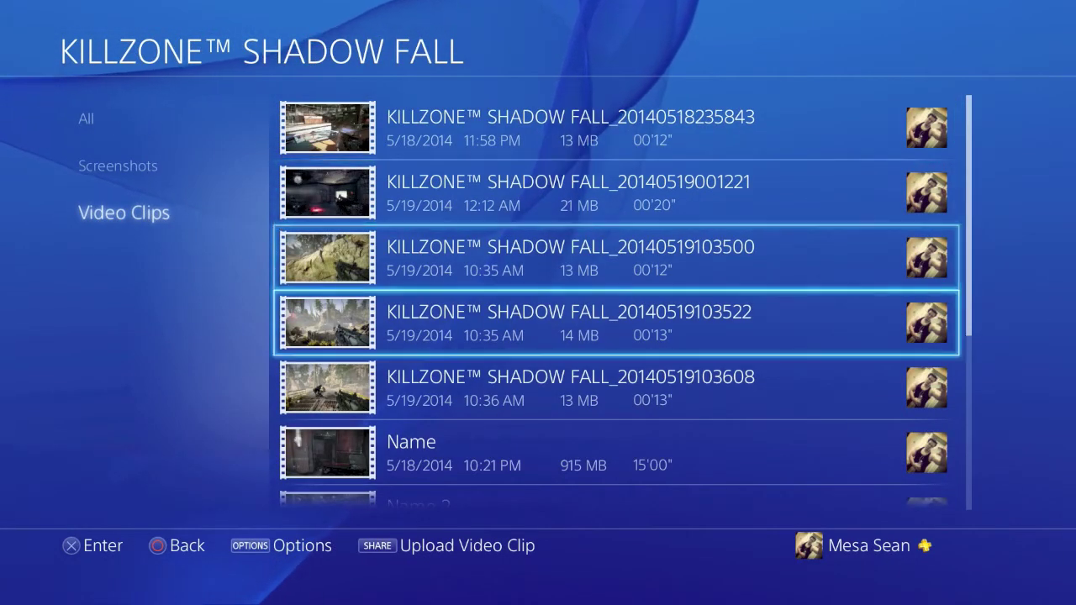
pyautogui.press('Down')
pyautogui.press('Up')
pyautogui.press('Up')
pyautogui.press('Up')
pyautogui.press('Up')
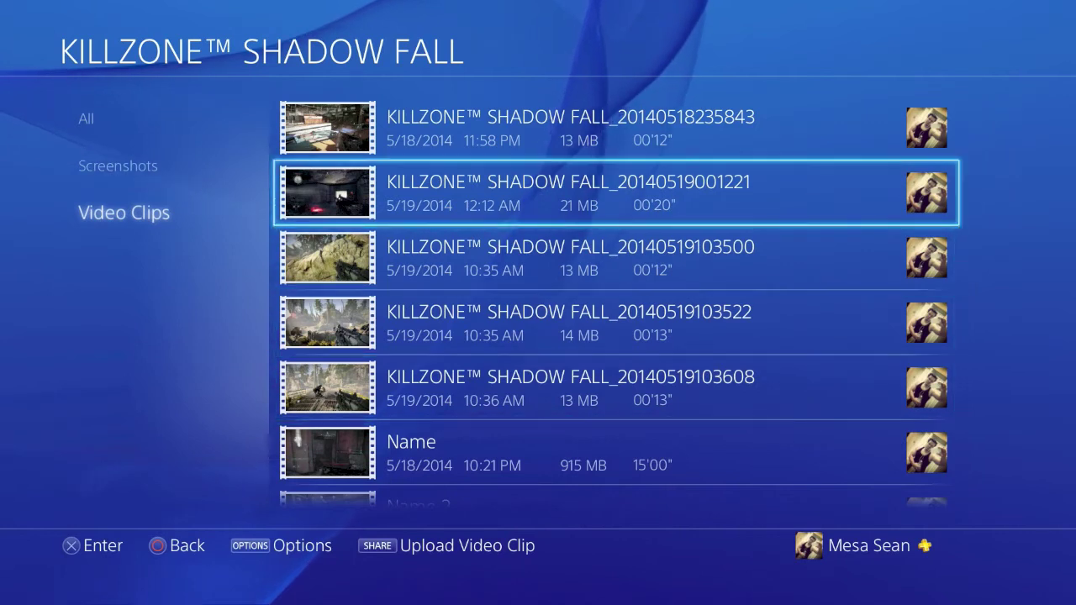
pyautogui.press('Down')
pyautogui.press('Down')
pyautogui.press('Down')
pyautogui.press('Down')
pyautogui.press('Down')
pyautogui.press('Down')
pyautogui.press('Down')
pyautogui.press('Down')
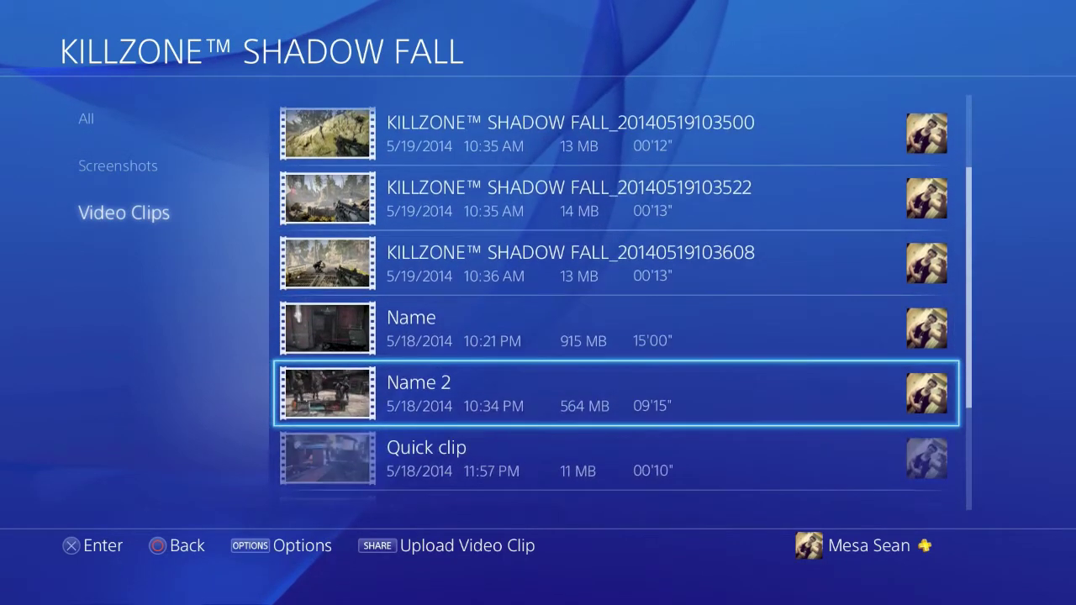
# Step: Look through the rest of the KILLZONE SHADOW FALL video clips down to Test and return to the first clip
pyautogui.press('Down')
pyautogui.press('Down')
pyautogui.press('Up')
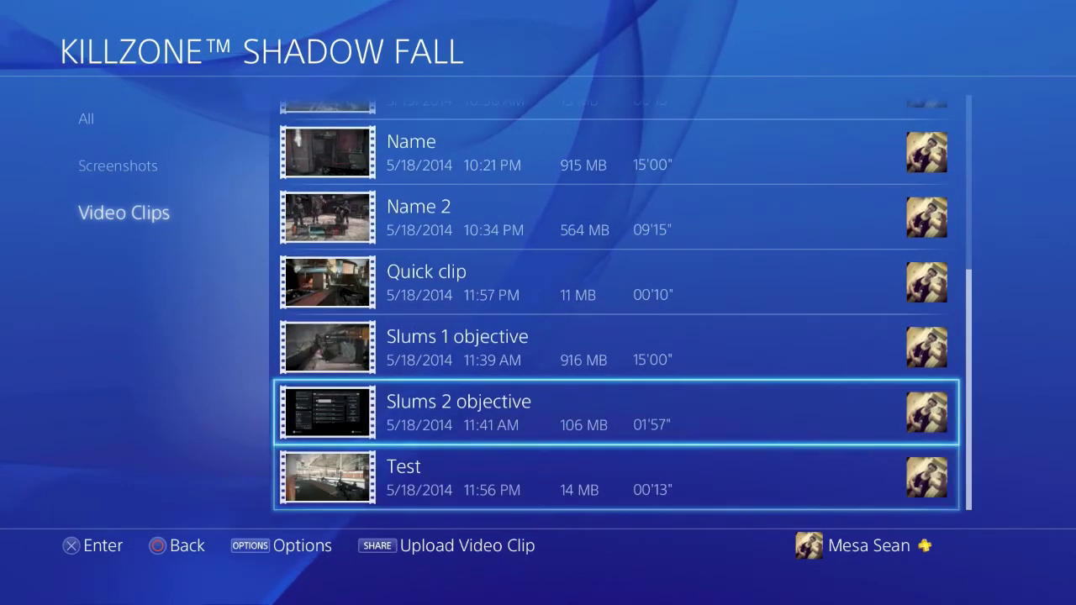
pyautogui.press('Up')
pyautogui.press('Down')
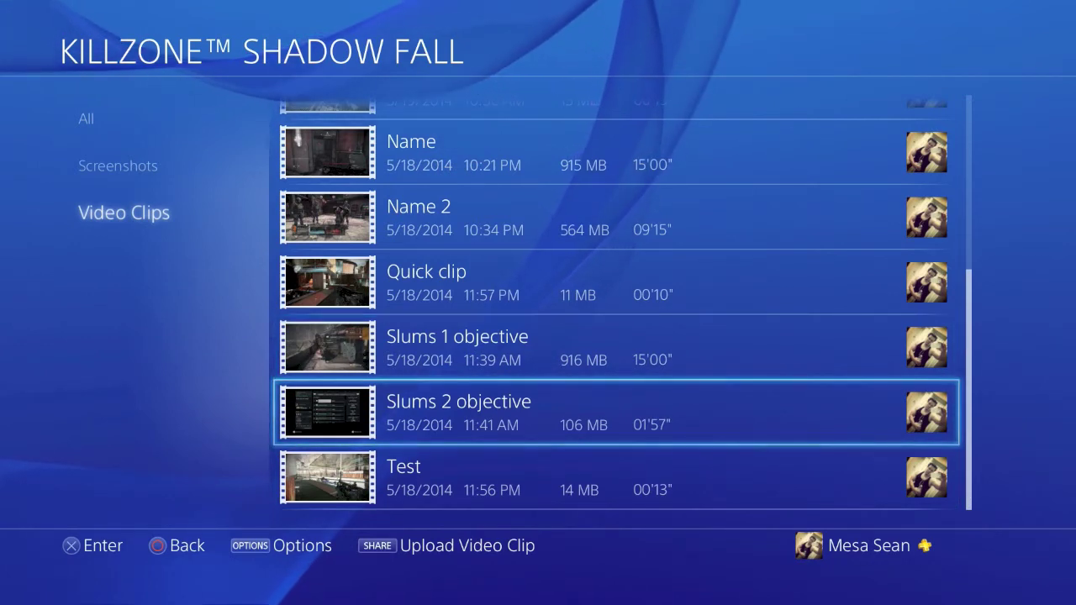
pyautogui.press('Up')
pyautogui.press('Up')
pyautogui.press('Up')
pyautogui.press('Up')
pyautogui.press('Up')
pyautogui.press('Up')
pyautogui.press('Up')
pyautogui.press('Up')
pyautogui.press('Up')
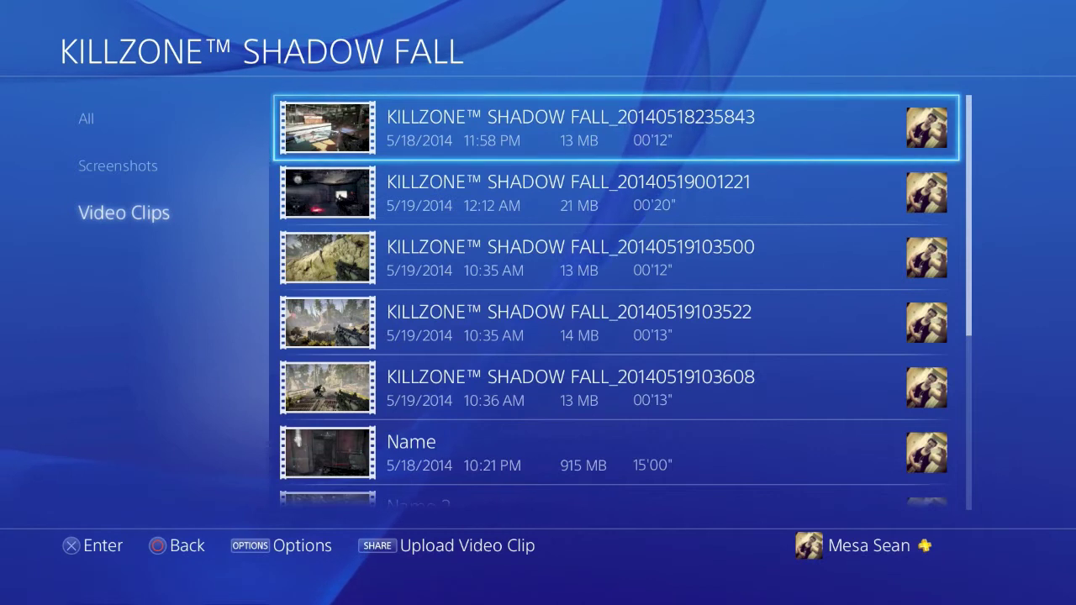
# Step: Open the KILLZONE SHADOW FALL screenshots, view the first one full screen and return to the list
pyautogui.press('Left')
pyautogui.press('Up')
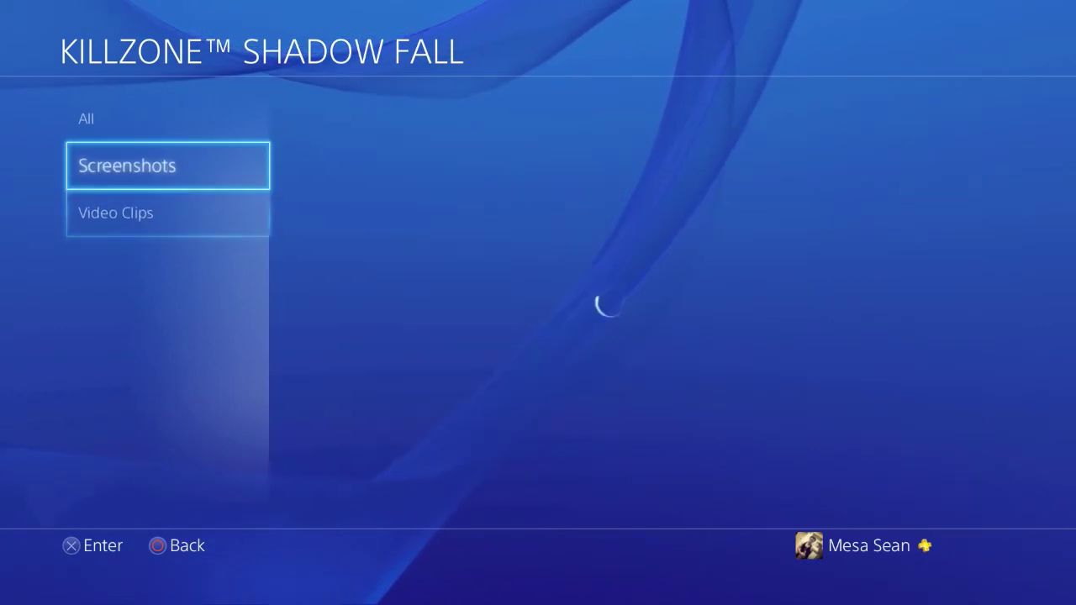
pyautogui.press('Right')
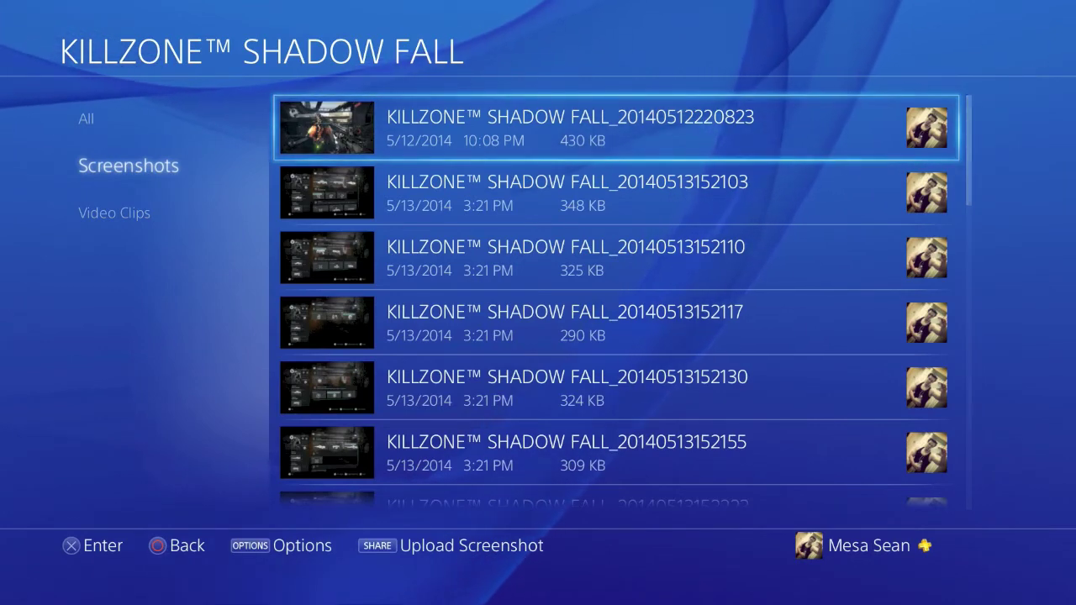
pyautogui.press('Return')
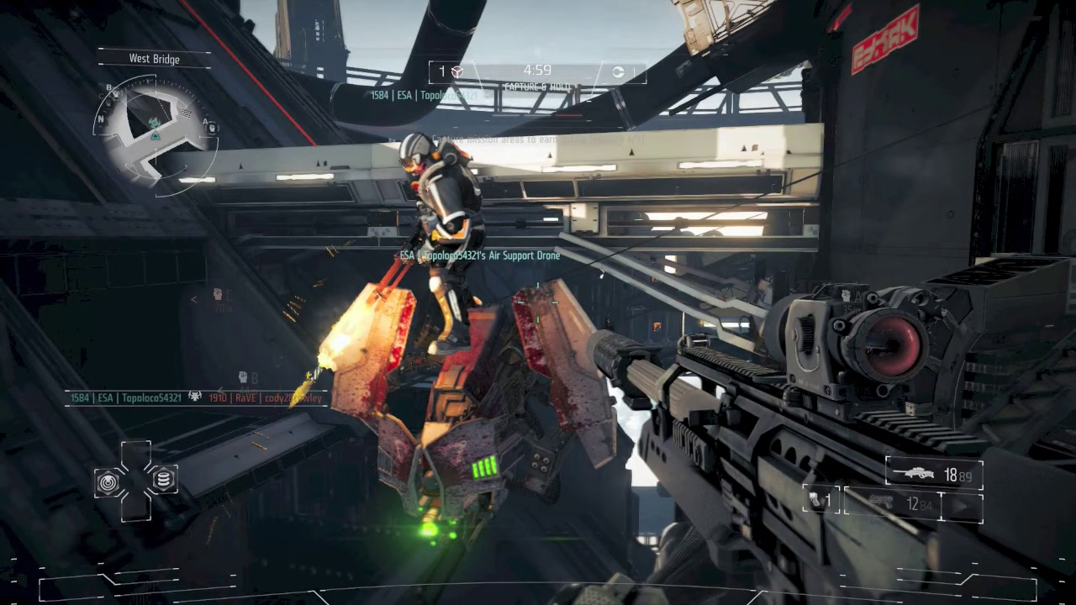
pyautogui.press('Escape')
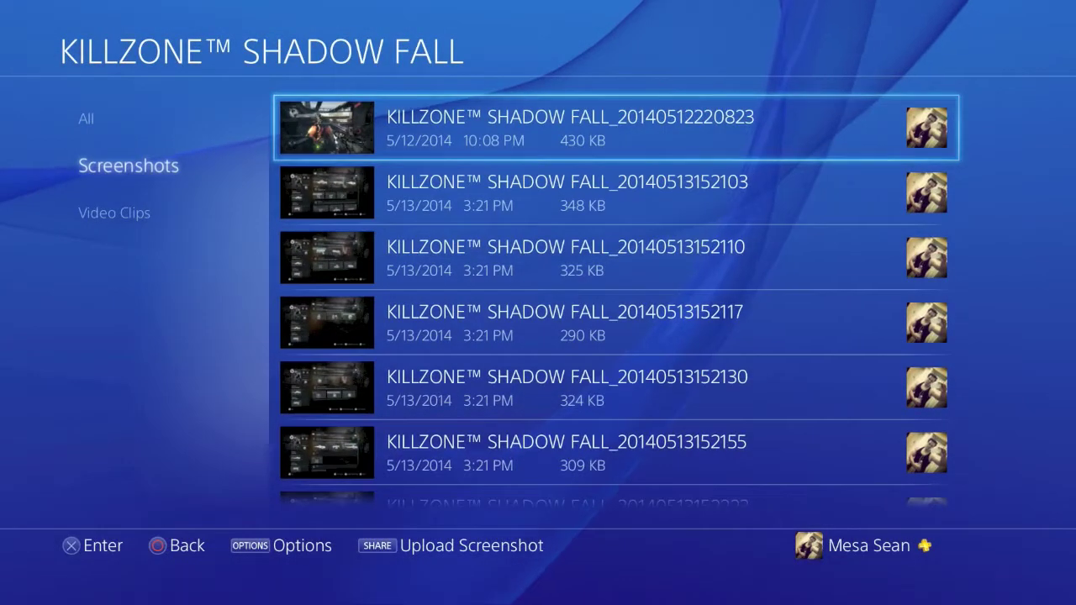
# Step: Open the deletion list for the KILLZONE SHADOW FALL screenshots, look through it and leave without deleting anything
pyautogui.press('Menu')
pyautogui.press('Up')
pyautogui.press('Up')
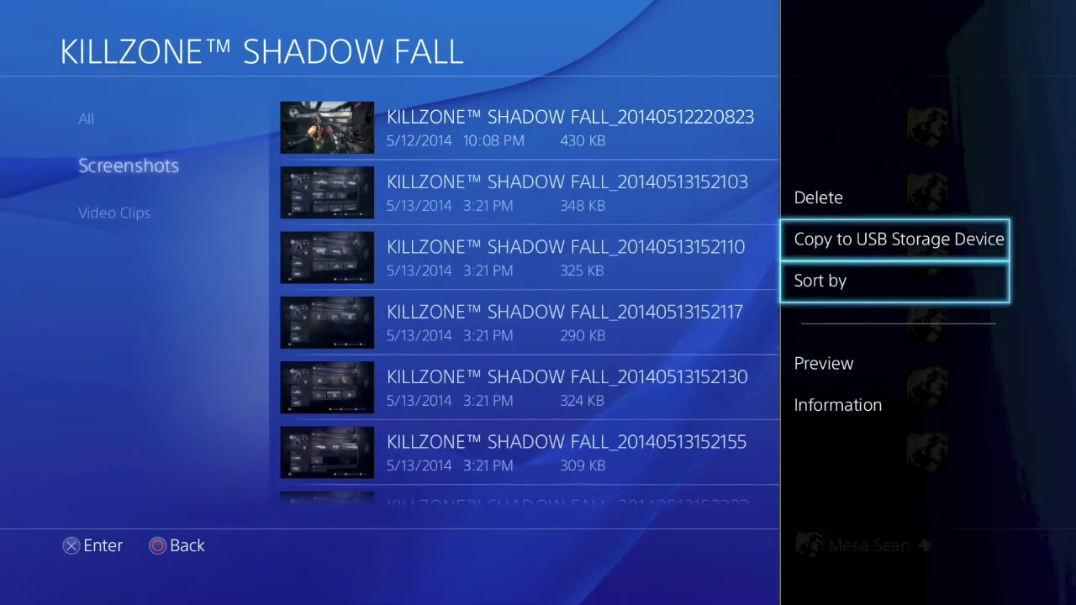
pyautogui.press('Up')
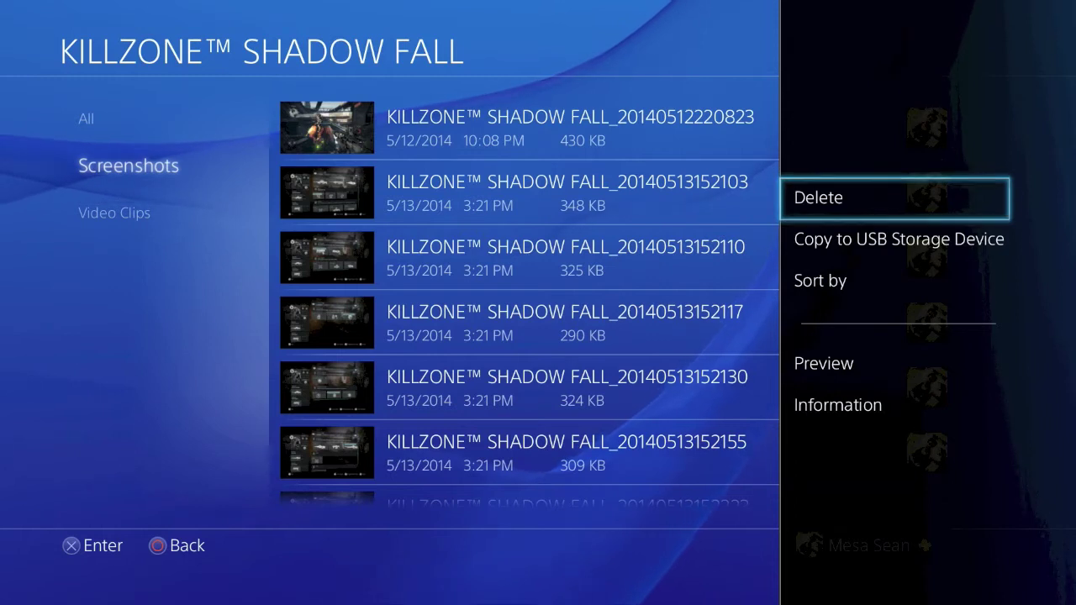
pyautogui.press('Return')
pyautogui.press('Down')
pyautogui.press('Down')
pyautogui.press('Down')
pyautogui.press('Down')
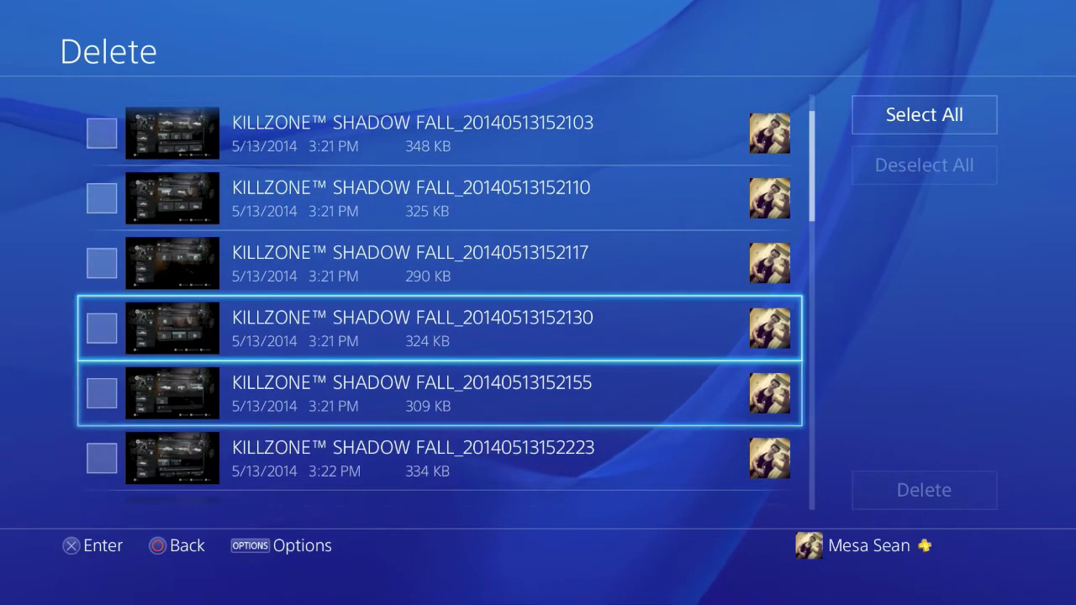
pyautogui.press('Up')
pyautogui.press('Up')
pyautogui.press('Up')
pyautogui.press('Up')
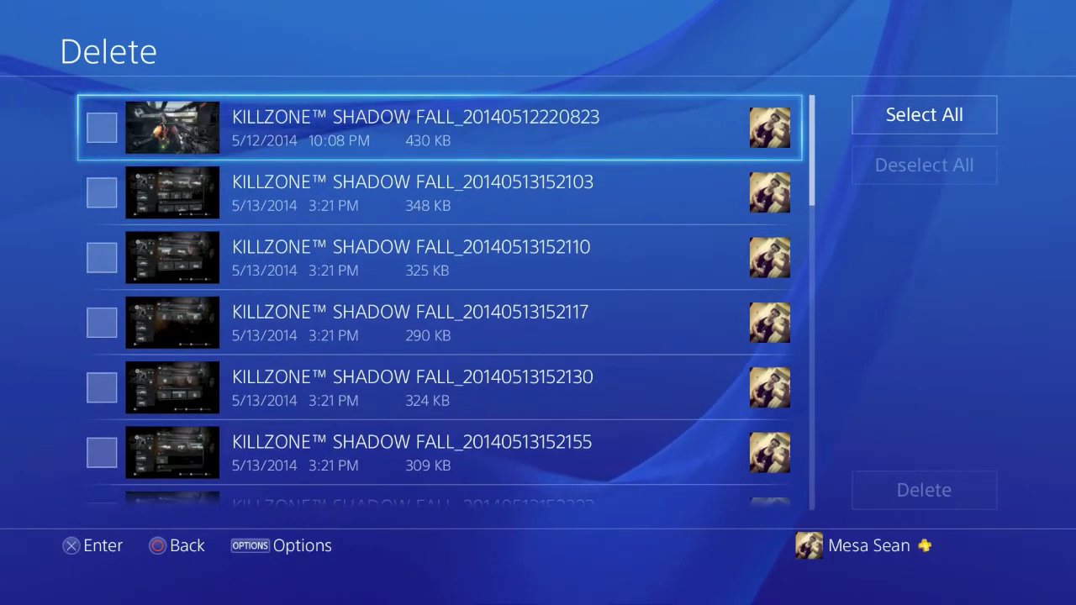
pyautogui.press('Escape')
pyautogui.press('Down')
pyautogui.press('Up')
pyautogui.press('Menu')
pyautogui.press('Down')
pyautogui.press('Return')
pyautogui.press('Return')
pyautogui.press('Return')
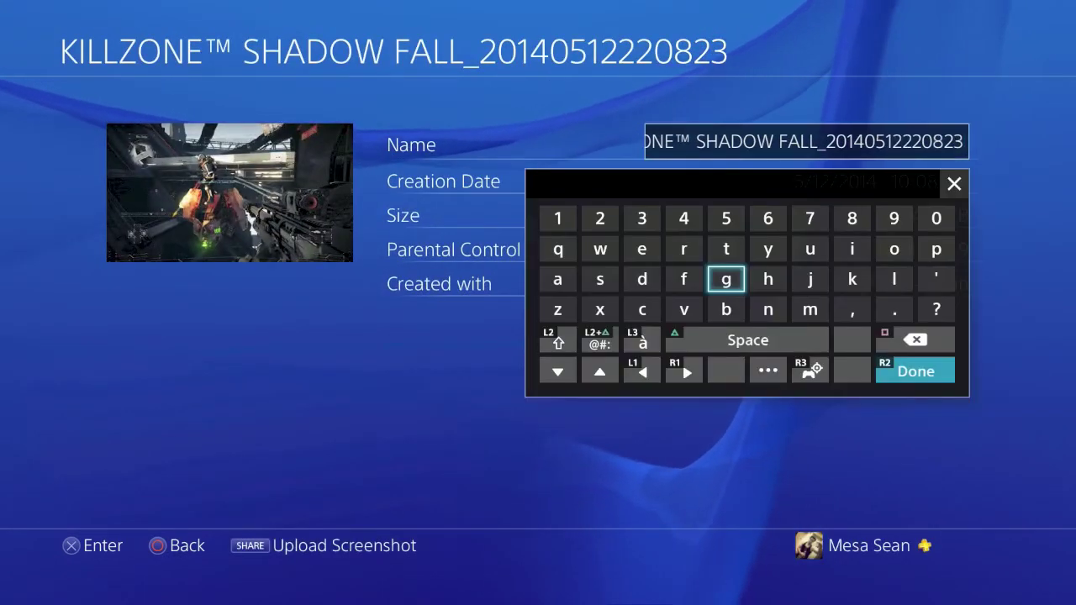
pyautogui.press('Escape')
pyautogui.press('Escape')
# Step: Return to the Capture Gallery folders and view the screenshots captured in Call of Duty Ghosts
pyautogui.press('Left')
pyautogui.press('Escape')
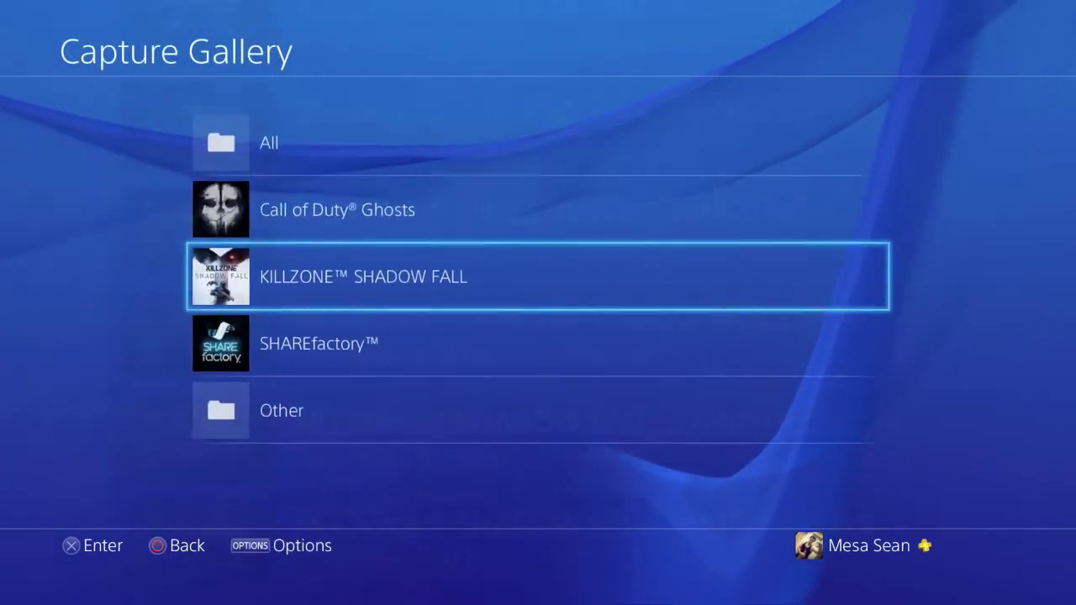
pyautogui.press('Up')
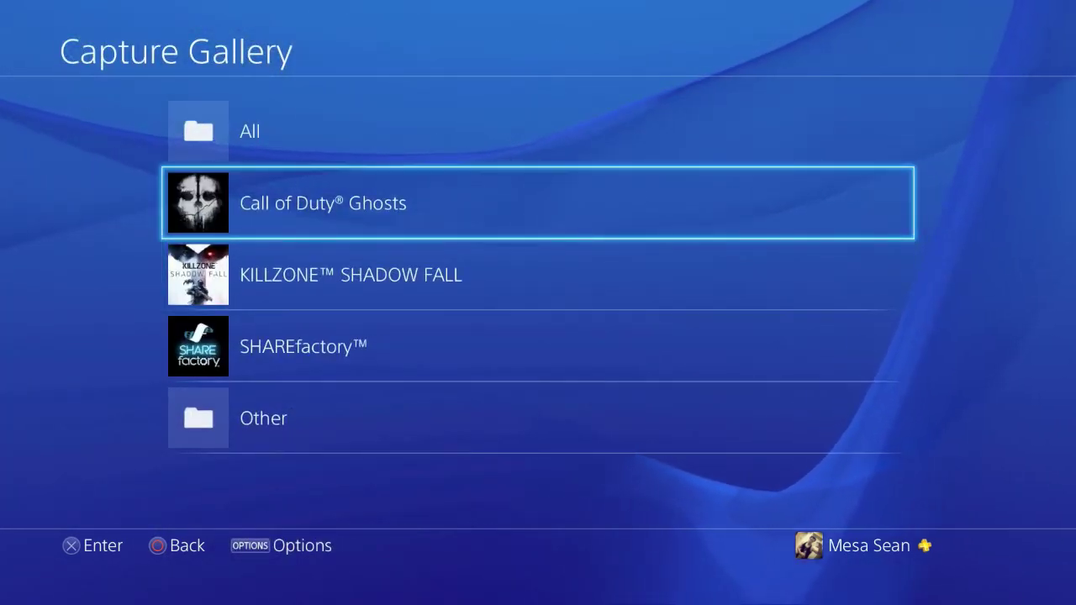
pyautogui.press('Return')
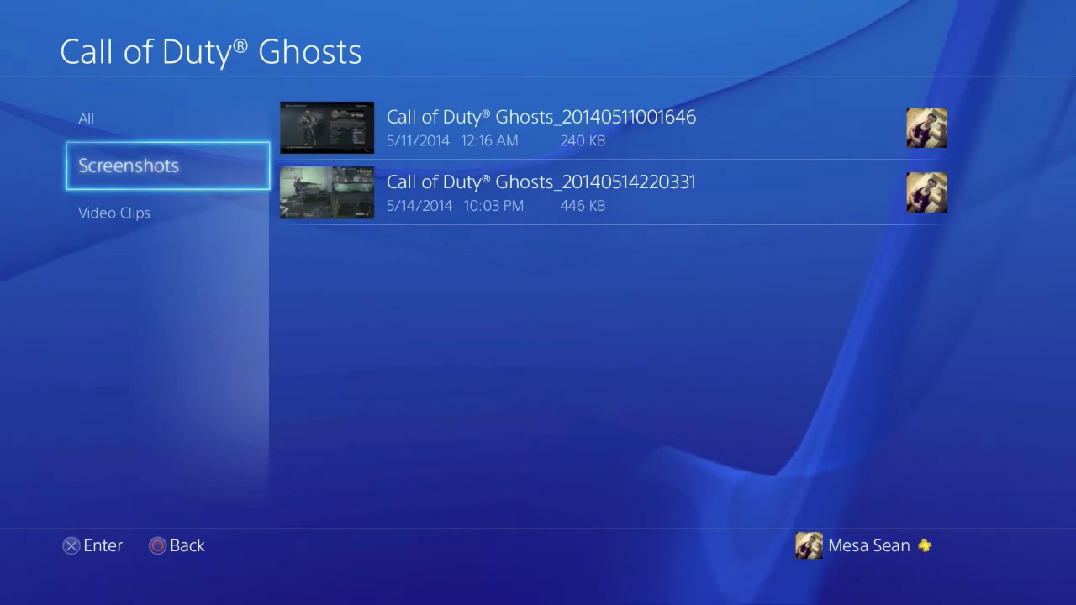
pyautogui.press('Right')
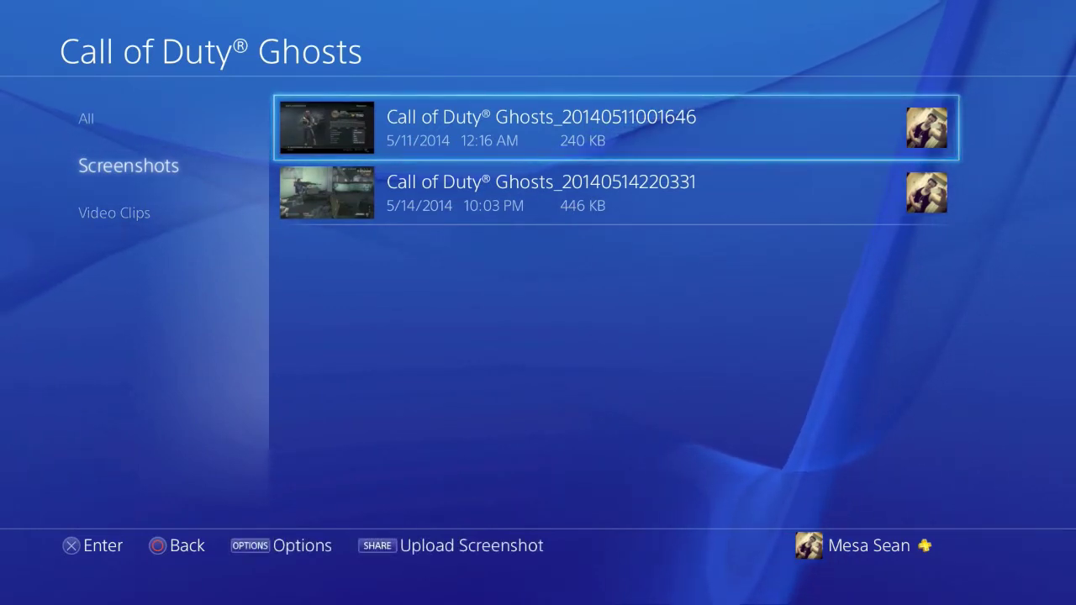
pyautogui.press('Left')
pyautogui.press('Right')
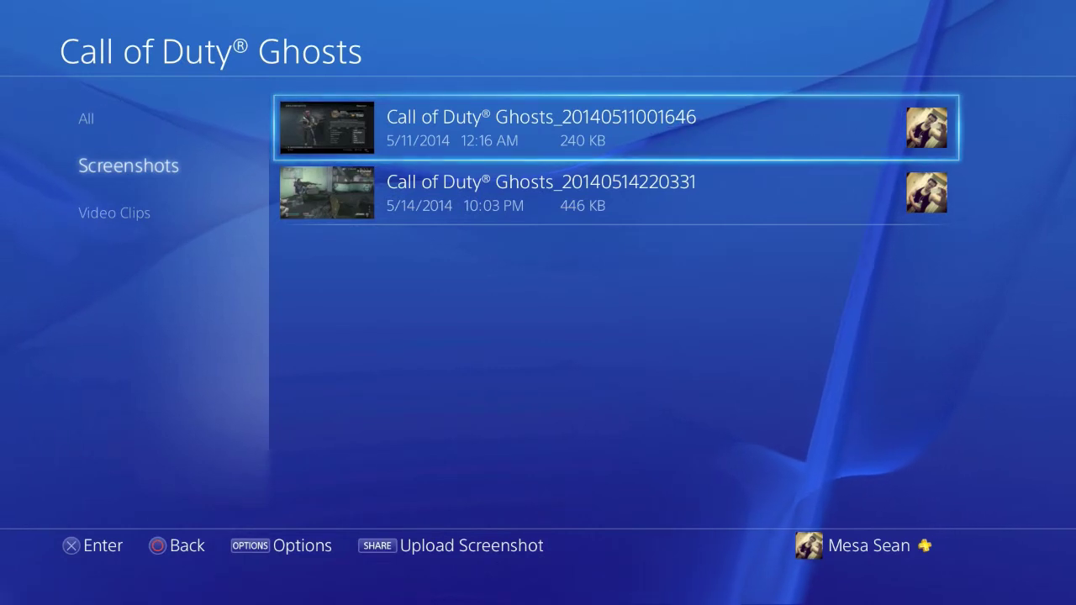
pyautogui.press('Left')
pyautogui.press('Down')
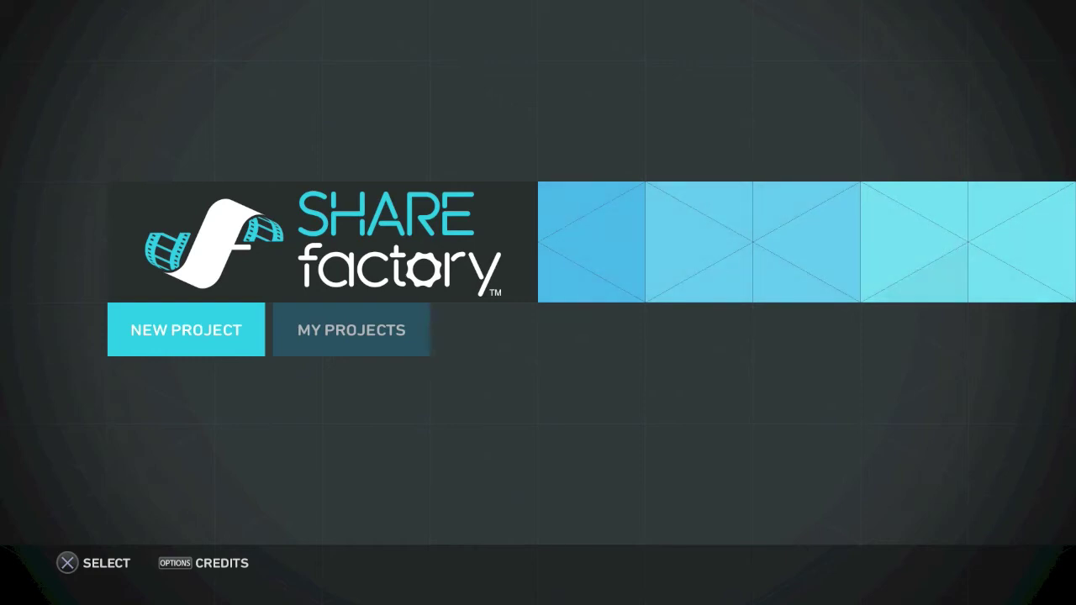
# Step: In SHAREfactory, start a new project with the PlayStation 4 Theme
pyautogui.press('Return')
pyautogui.press('Right')
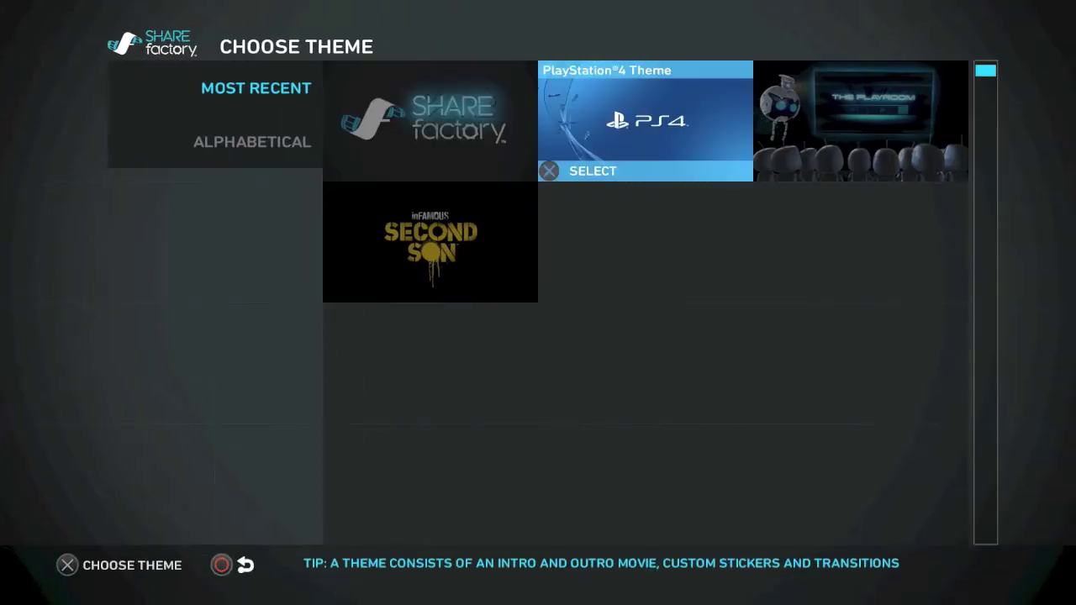
pyautogui.press('Right')
pyautogui.press('Left')
pyautogui.press('Left')
pyautogui.press('Right')
pyautogui.press('Right')
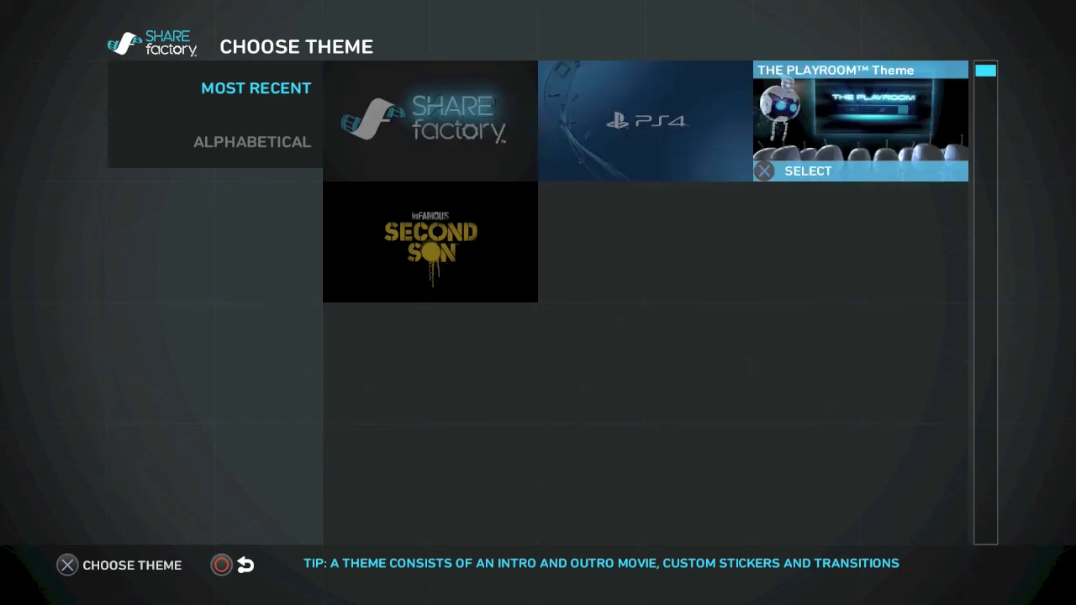
pyautogui.press('Left')
pyautogui.press('Down')
pyautogui.press('Up')
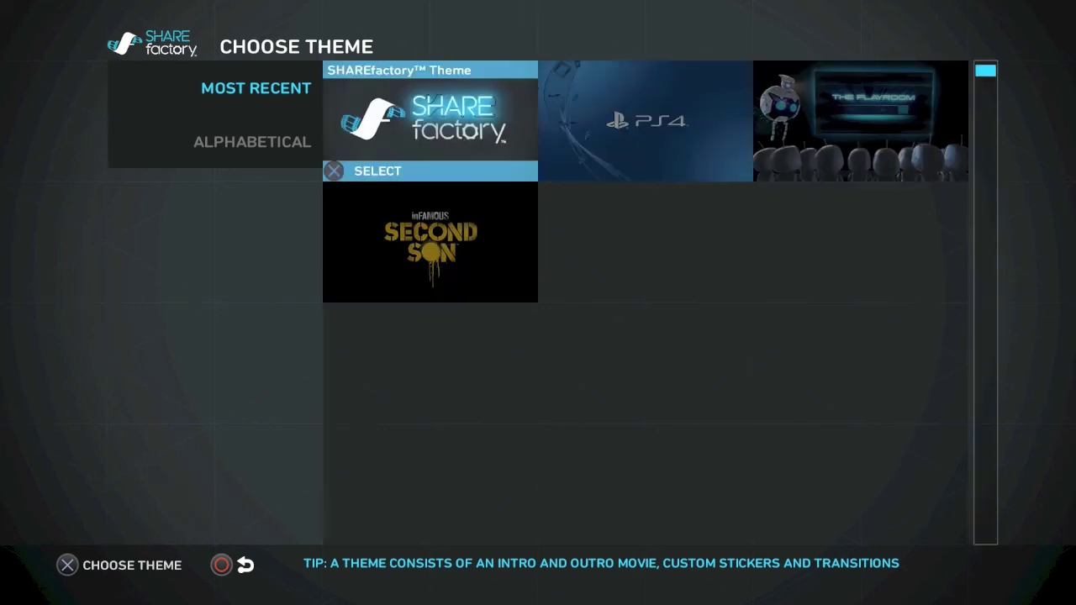
pyautogui.press('Right')
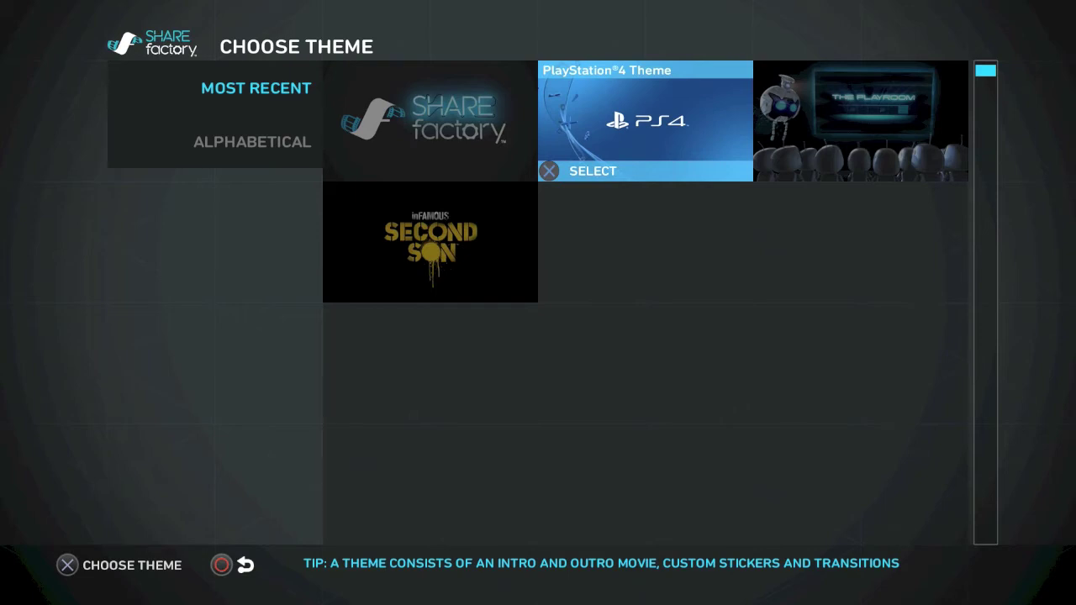
pyautogui.press('Return')
# Step: Look through the clips available for the project, from the theme clips down through the KILLZONE SHADOW FALL captures
pyautogui.press('Right')
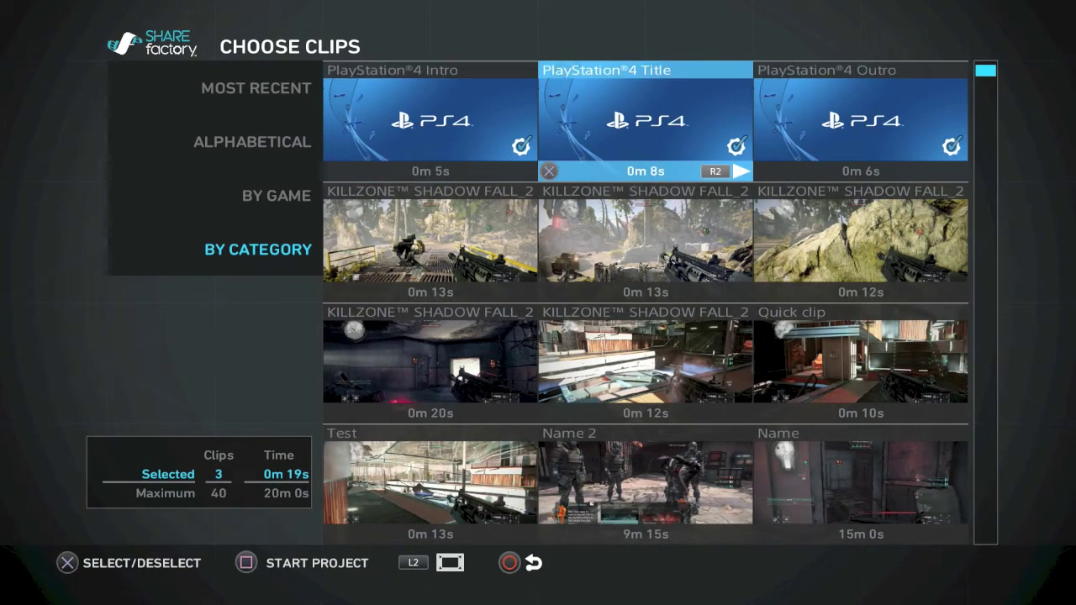
pyautogui.press('Down')
pyautogui.press('Down')
pyautogui.press('Down')
pyautogui.press('Down')
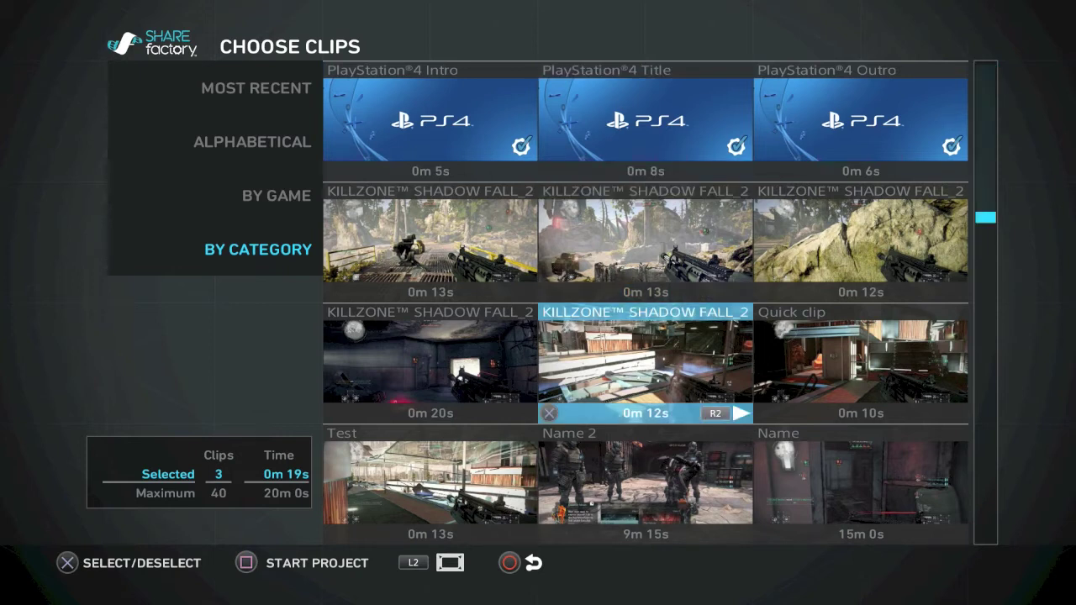
pyautogui.press('Up')
pyautogui.press('Up')
pyautogui.press('Up')
pyautogui.press('Up')
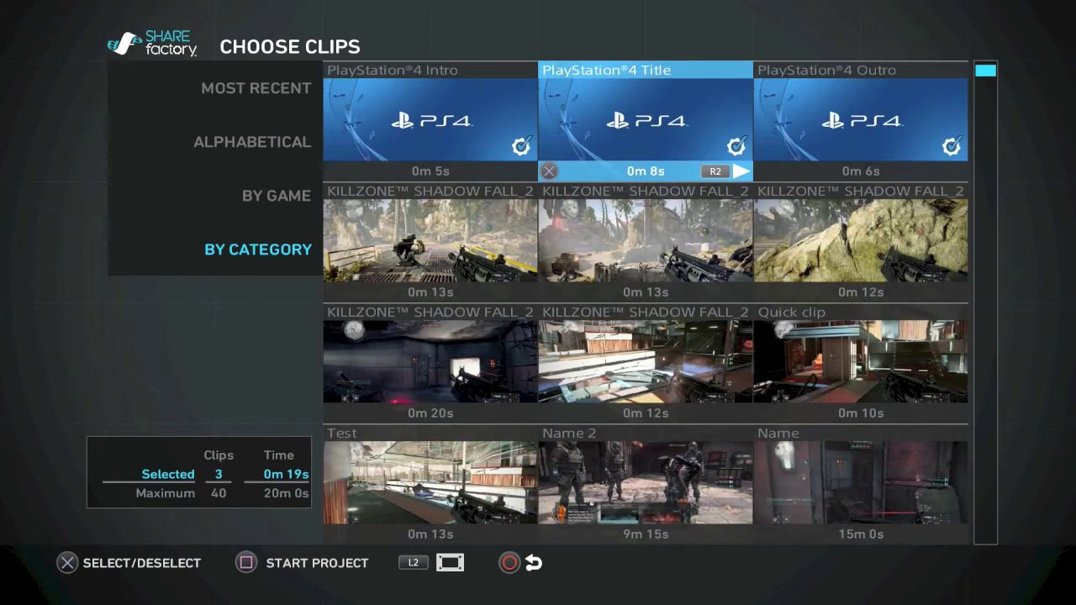
# Step: Deselect the PlayStation 4 Title clip, keeping only the theme's Intro and Outro in the project selection
pyautogui.press('Left')
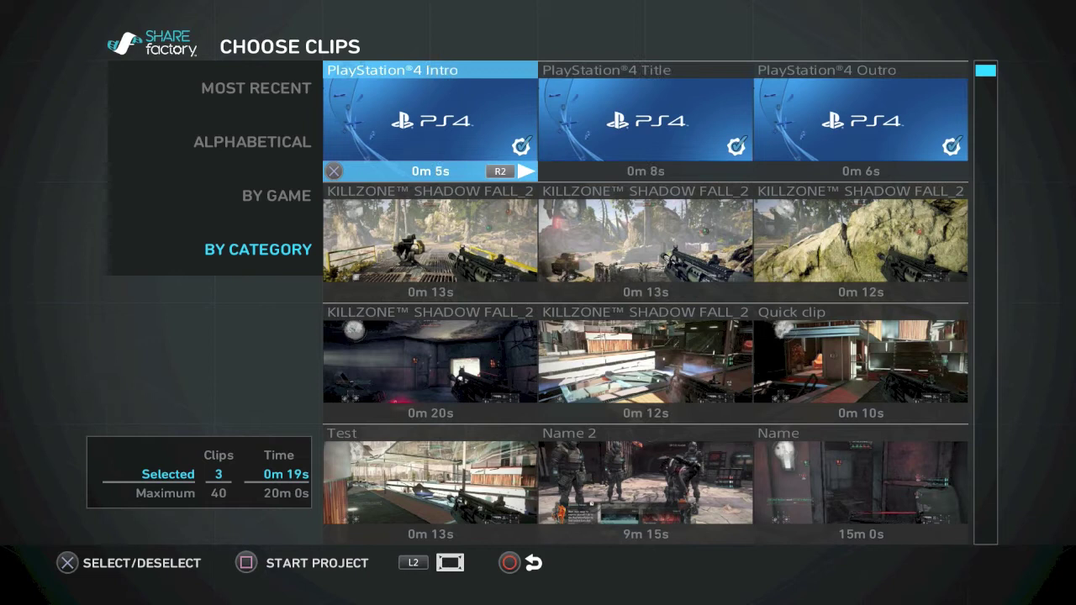
pyautogui.press('Right')
pyautogui.press('Right')
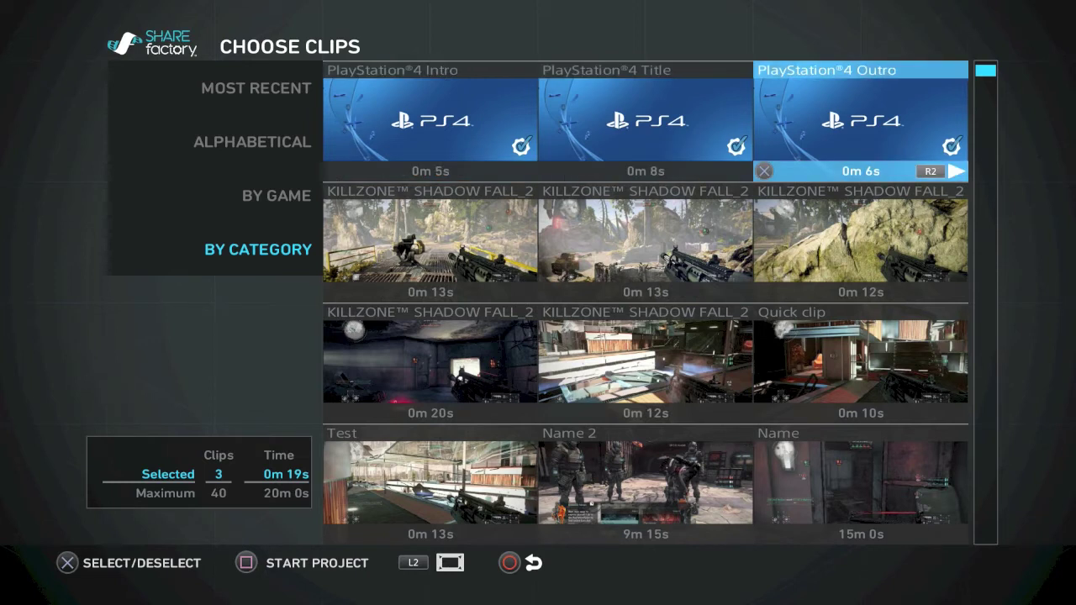
pyautogui.press('Left')
pyautogui.press('Left')
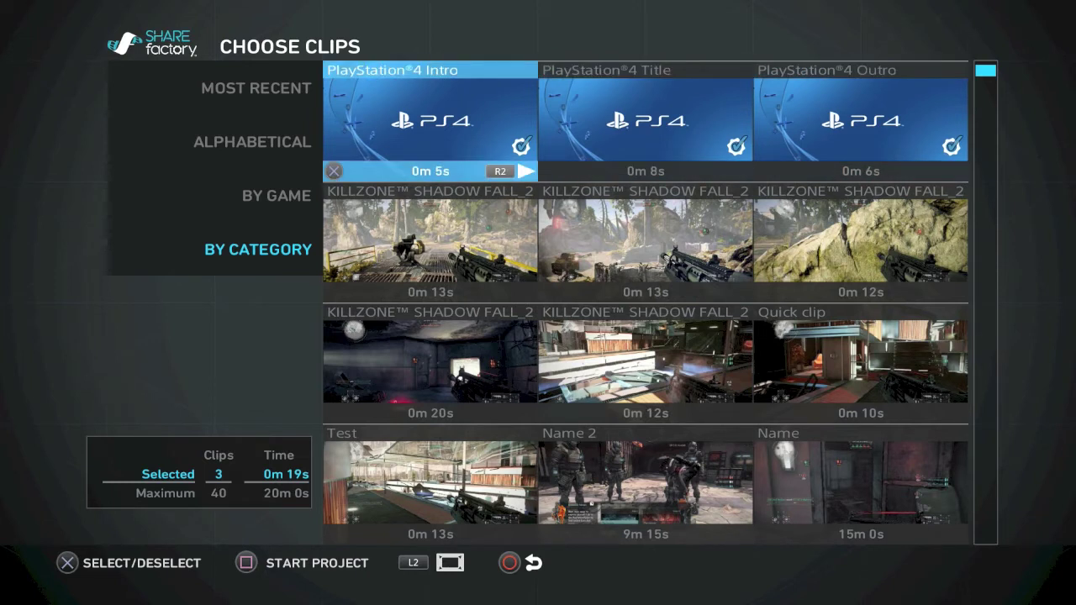
pyautogui.press('Right')
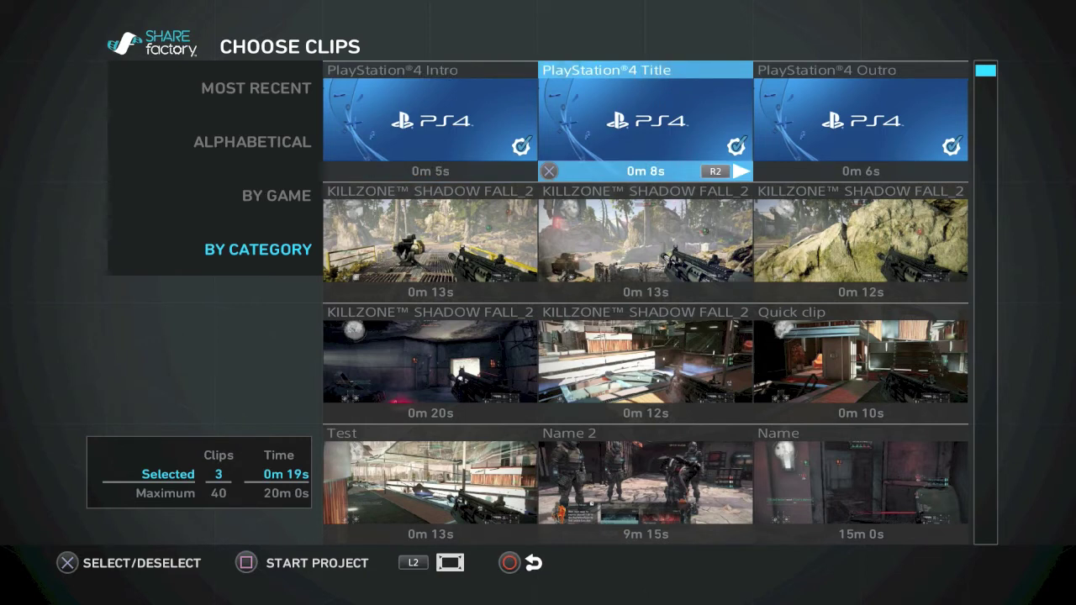
pyautogui.press('Right')
pyautogui.press('Left')
pyautogui.press('Left')
pyautogui.press('Right')
pyautogui.press('Right')
pyautogui.press('Left')
pyautogui.press('Down')
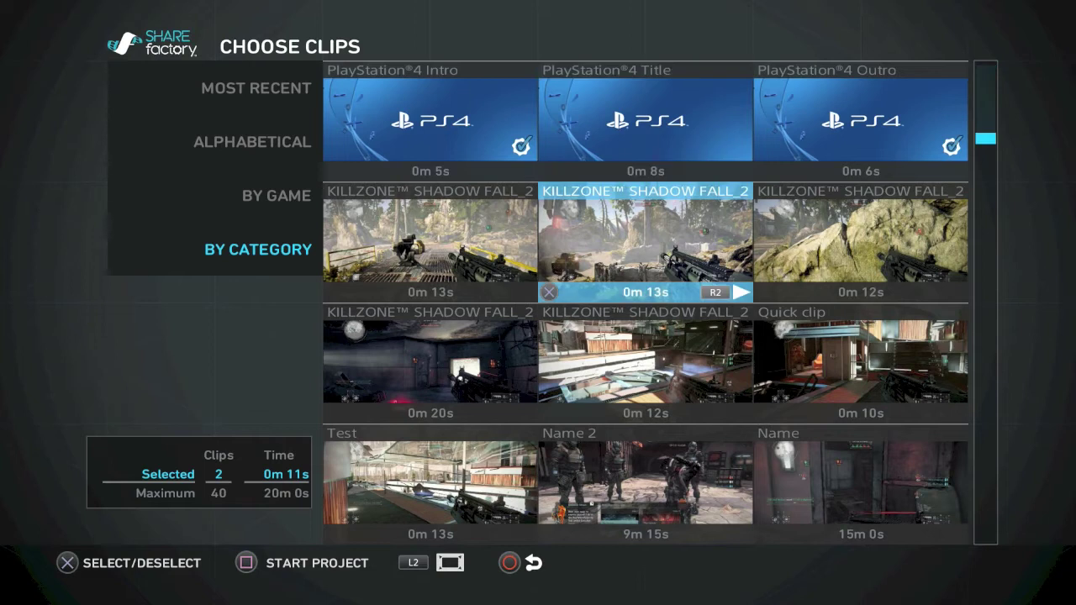
# Step: Preview the second KILLZONE SHADOW FALL clip, view it full screen and return to the clip selection
pyautogui.press('R2')
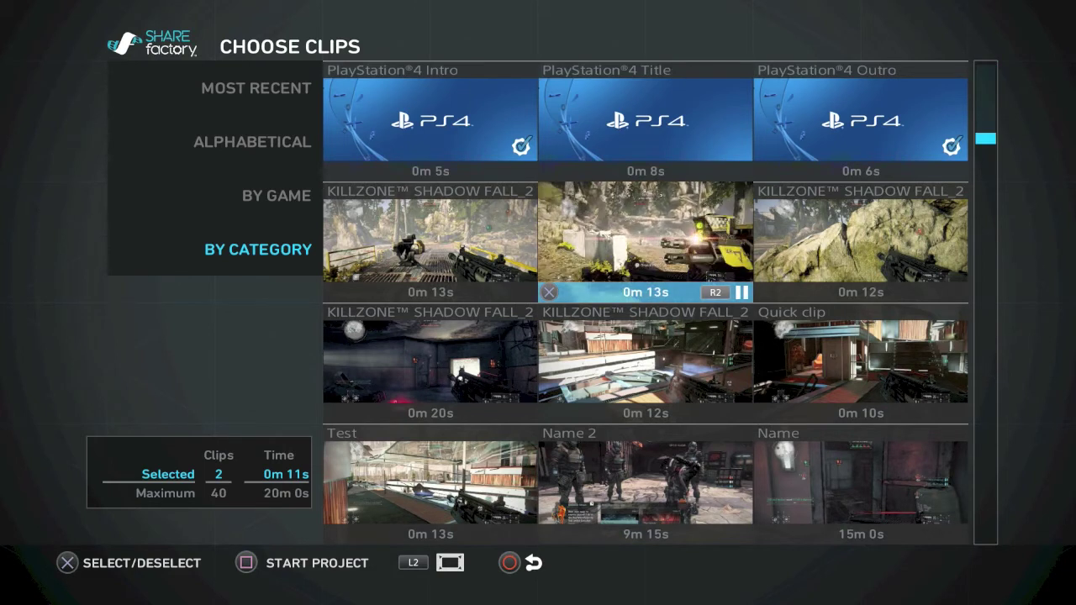
pyautogui.press('R2')
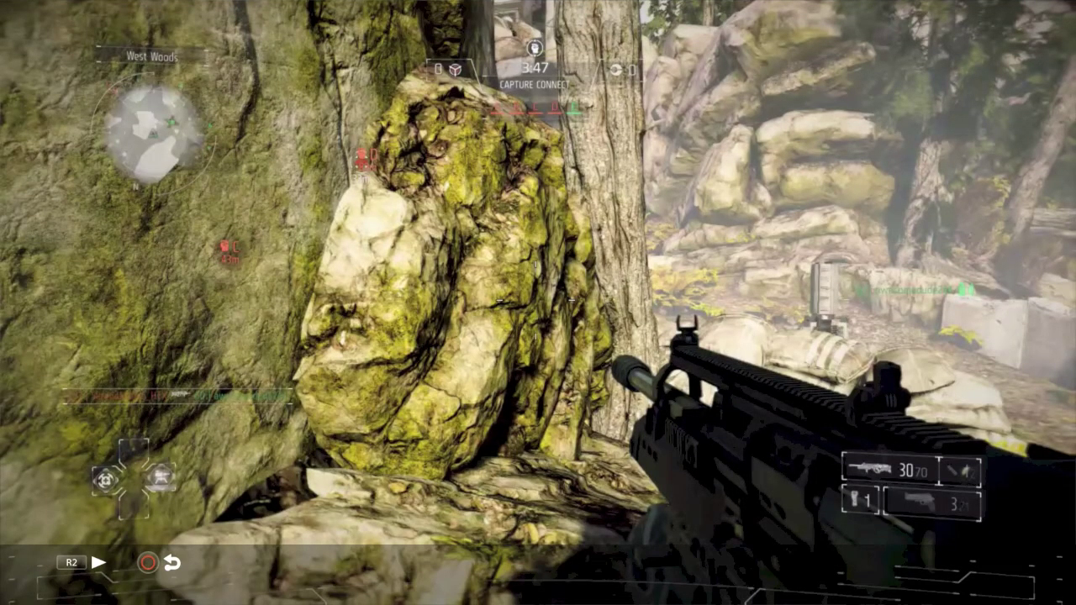
pyautogui.press('Escape')
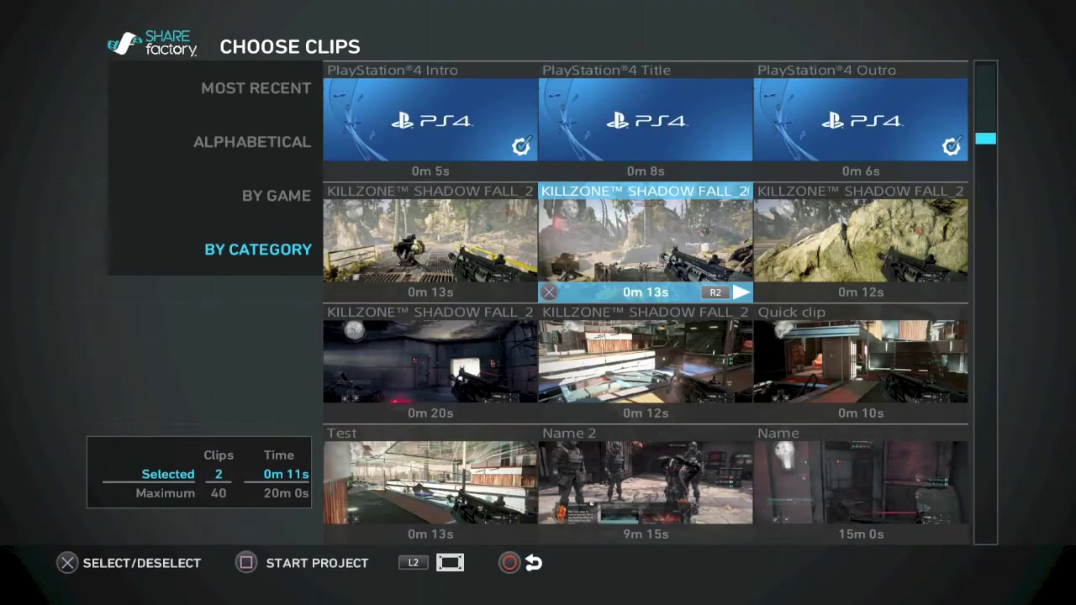
# Step: Look through the remaining project clips, including the Slums, Call of Duty Ghosts and renamed captures, then head back up
pyautogui.press('Down')
pyautogui.press('Down')
pyautogui.press('Up')
pyautogui.press('Down')
pyautogui.press('Down')
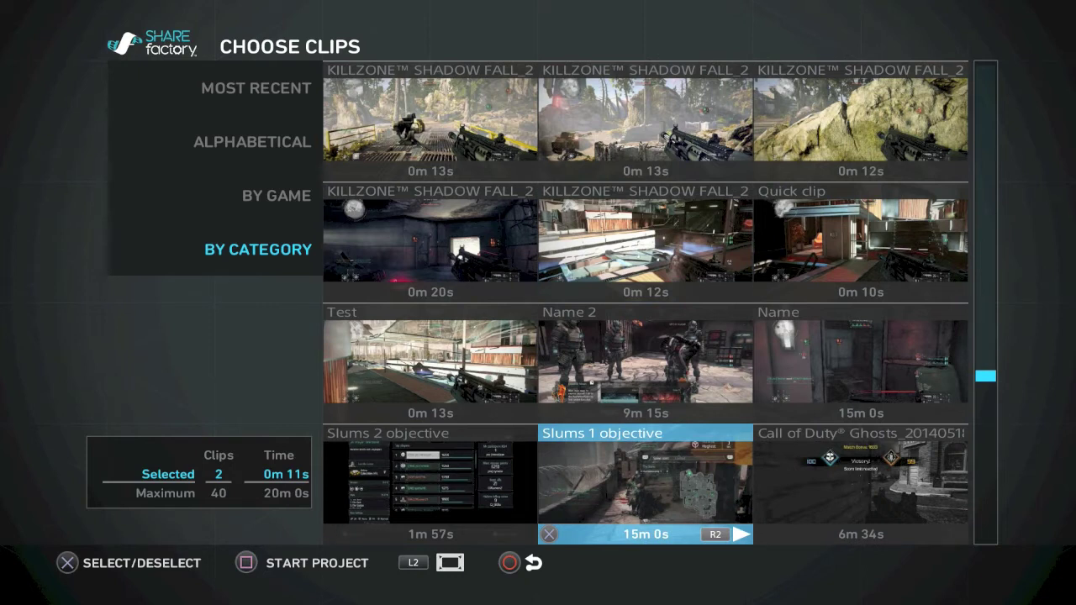
pyautogui.press('Down')
pyautogui.press('Down')
pyautogui.press('Up')
pyautogui.press('Up')
pyautogui.press('Up')
pyautogui.press('Up')
pyautogui.press('Up')
pyautogui.press('Up')
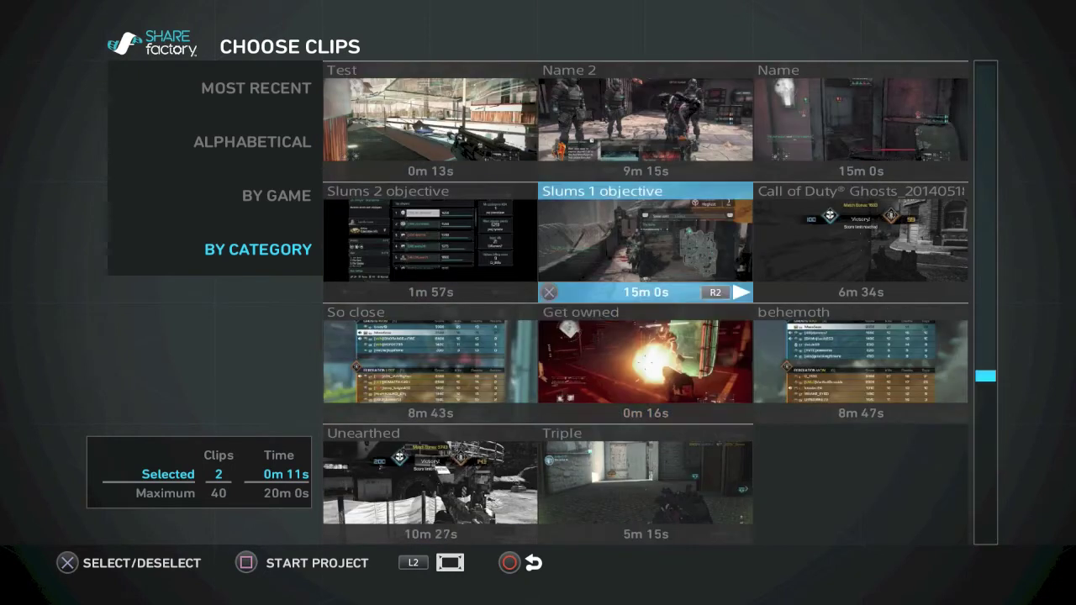
# Step: Look through the KILLZONE SHADOW FALL captures beneath the theme clips in the project's clip selection
pyautogui.press('Down')
pyautogui.press('Left')
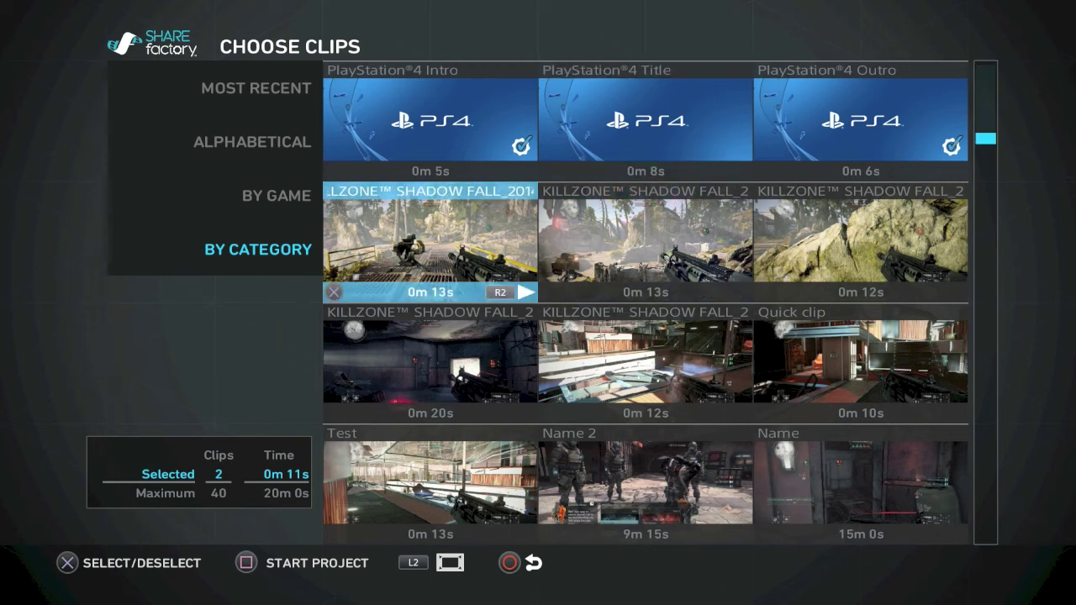
pyautogui.press('Right')
pyautogui.press('Right')
pyautogui.press('Left')
pyautogui.press('Left')
pyautogui.press('Down')
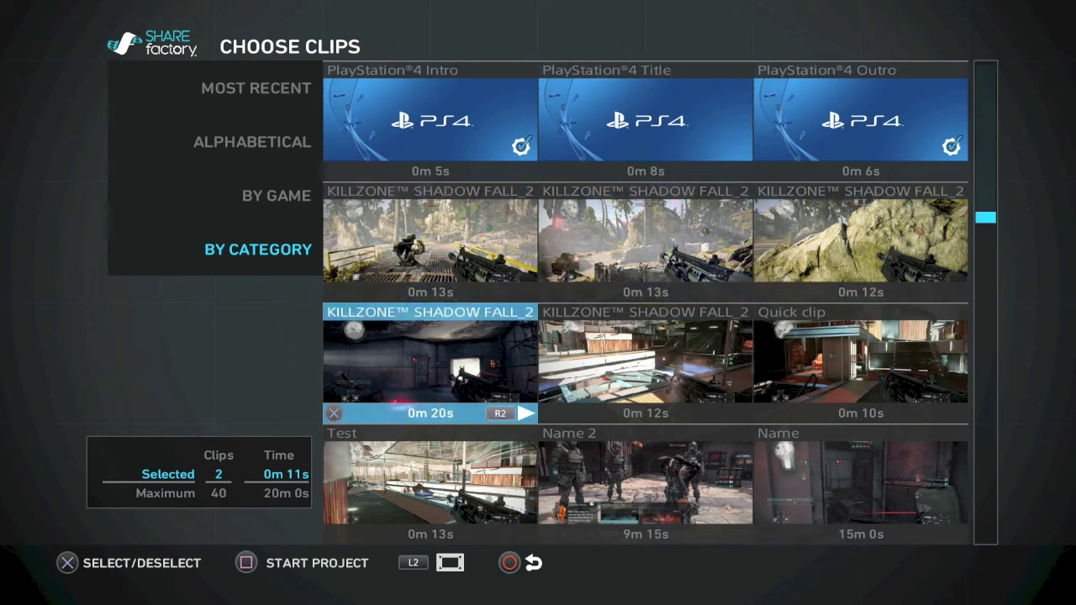
pyautogui.press('Right')
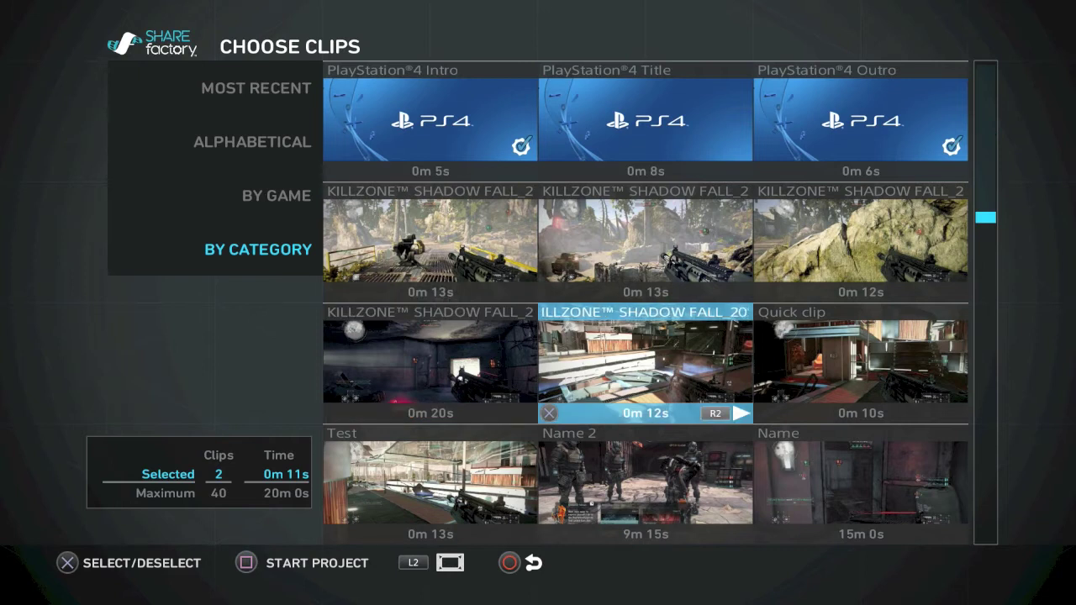
# Step: Add the Slums 1 objective clip to the project selection
pyautogui.press('Down')
pyautogui.press('Down')
pyautogui.press('Down')
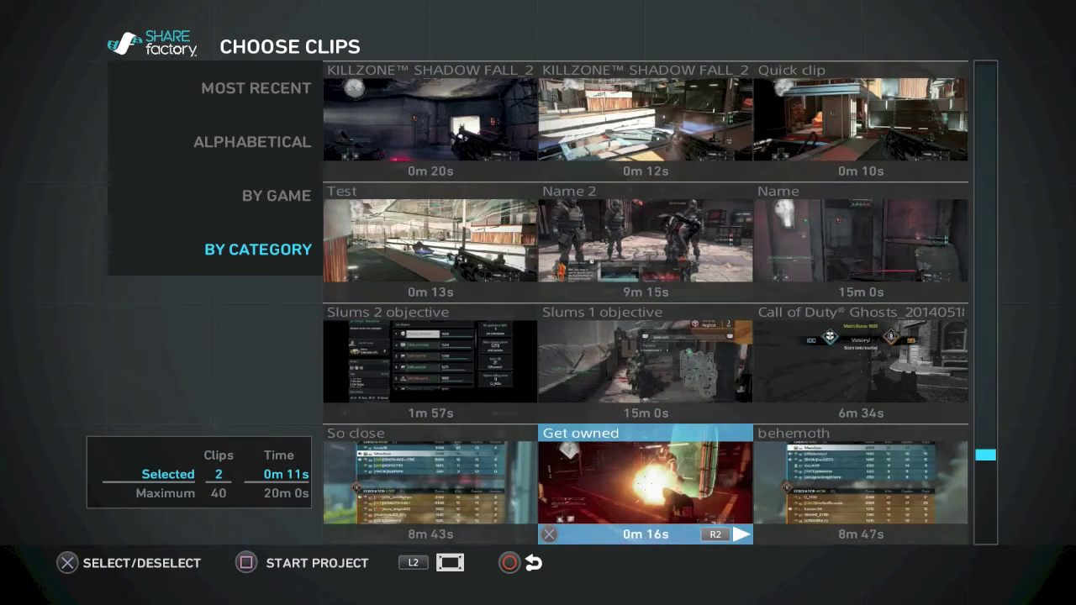
pyautogui.press('Up')
pyautogui.press('Return')
# Step: Start the project with the theme's Intro and Outro and the Slums 1 objective clip
pyautogui.press('Up')
pyautogui.press('Up')
pyautogui.press('Up')
pyautogui.press('Up')
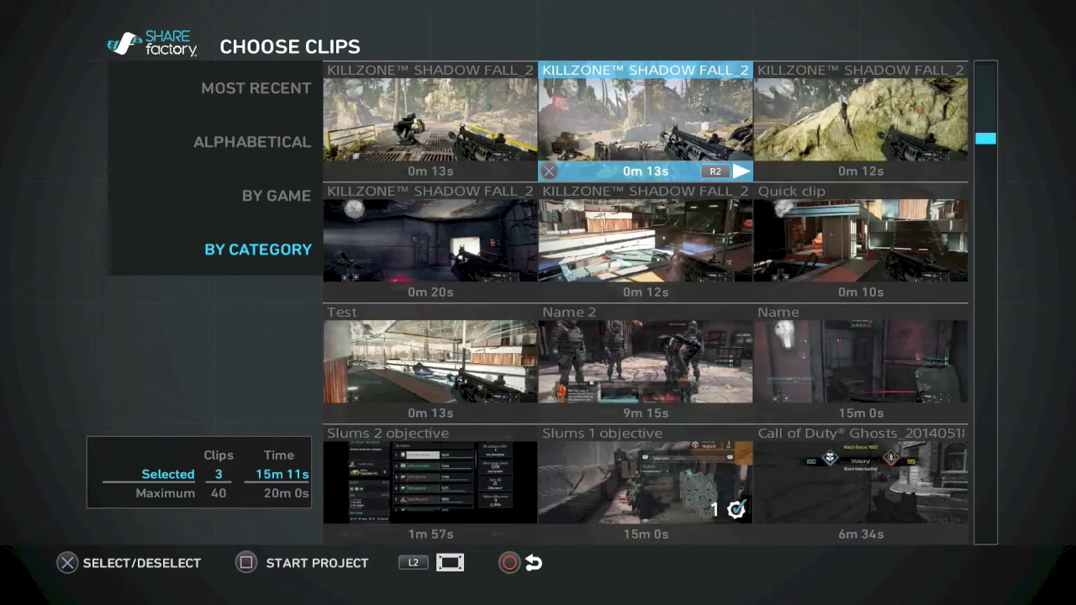
pyautogui.press('Left')
pyautogui.press('Right')
pyautogui.press('Right')
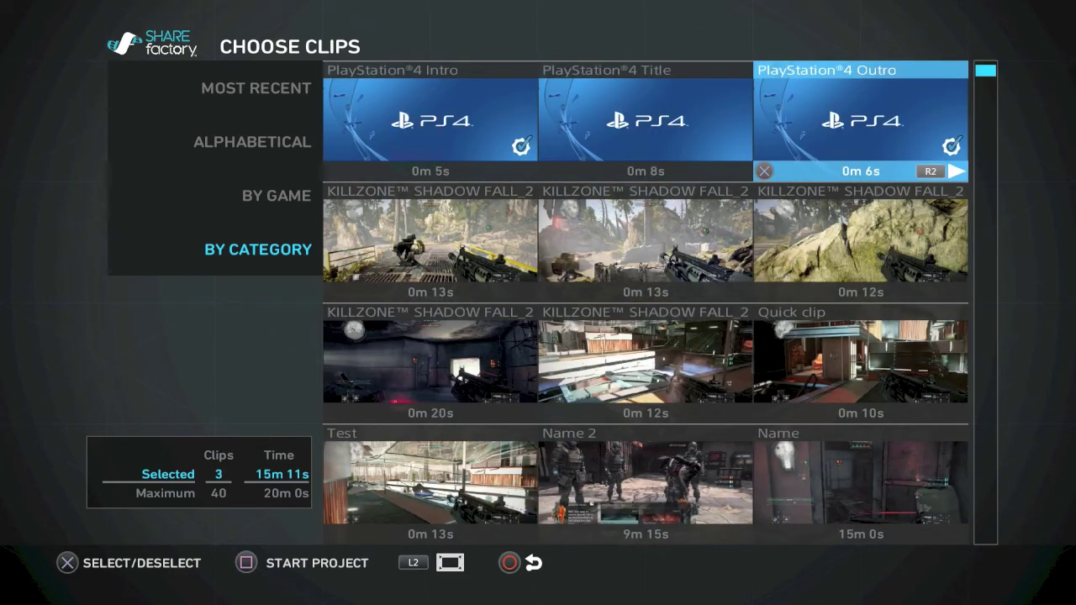
pyautogui.press('space')
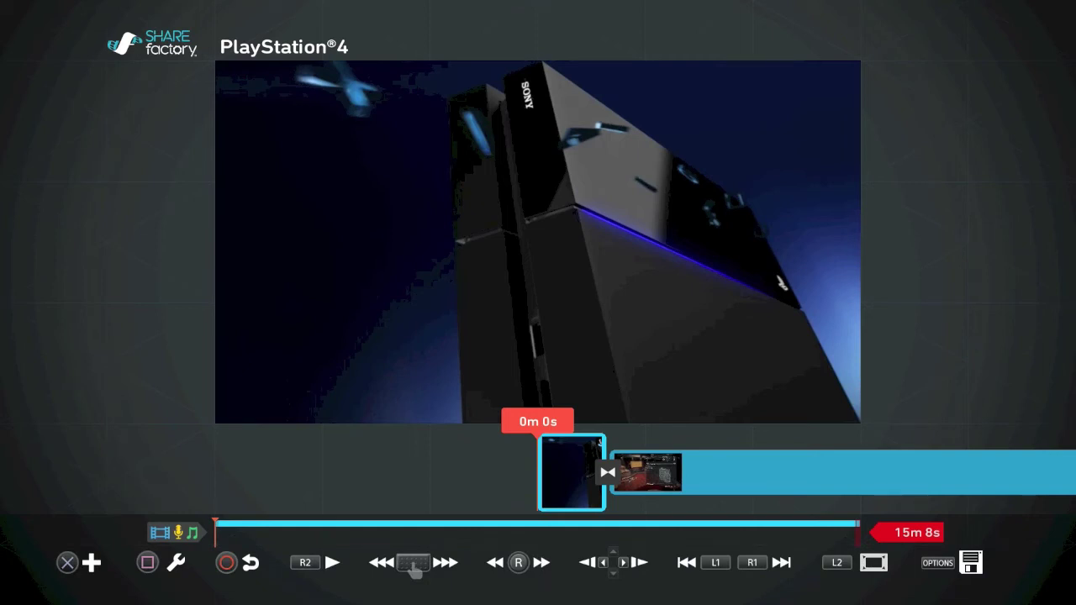
# Step: Play the timeline from the intro into the gameplay clip and move the playhead to about 0m 14s
pyautogui.press('space')
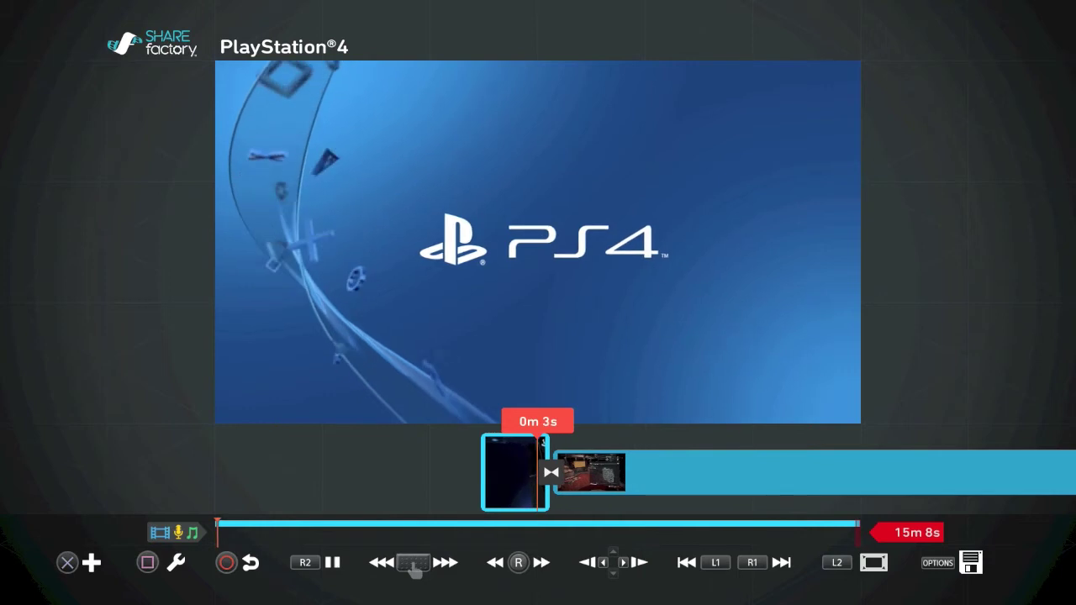
pyautogui.press('space')
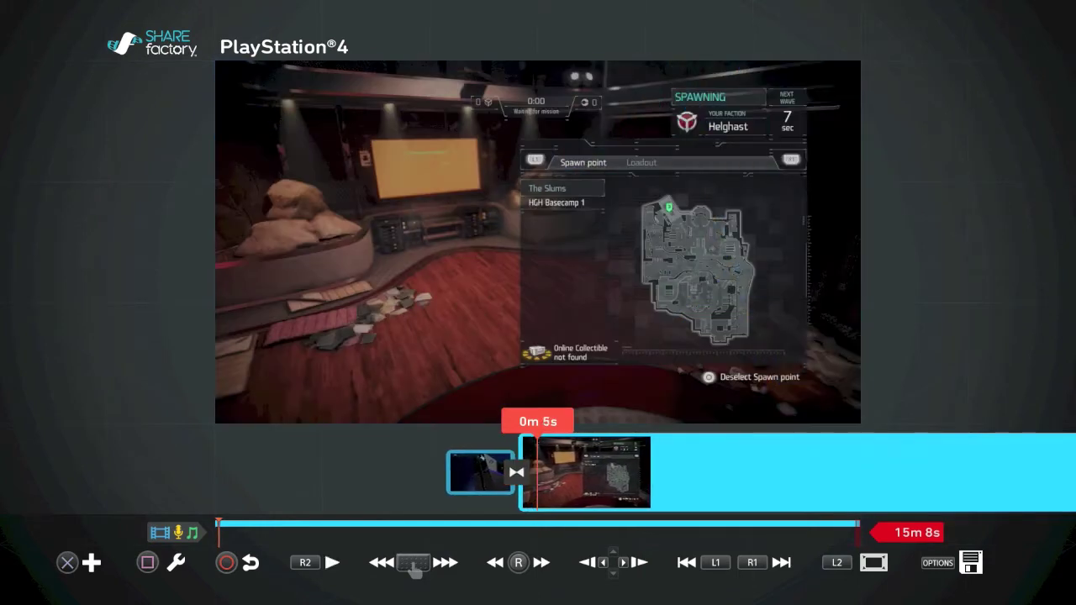
pyautogui.press('Right')
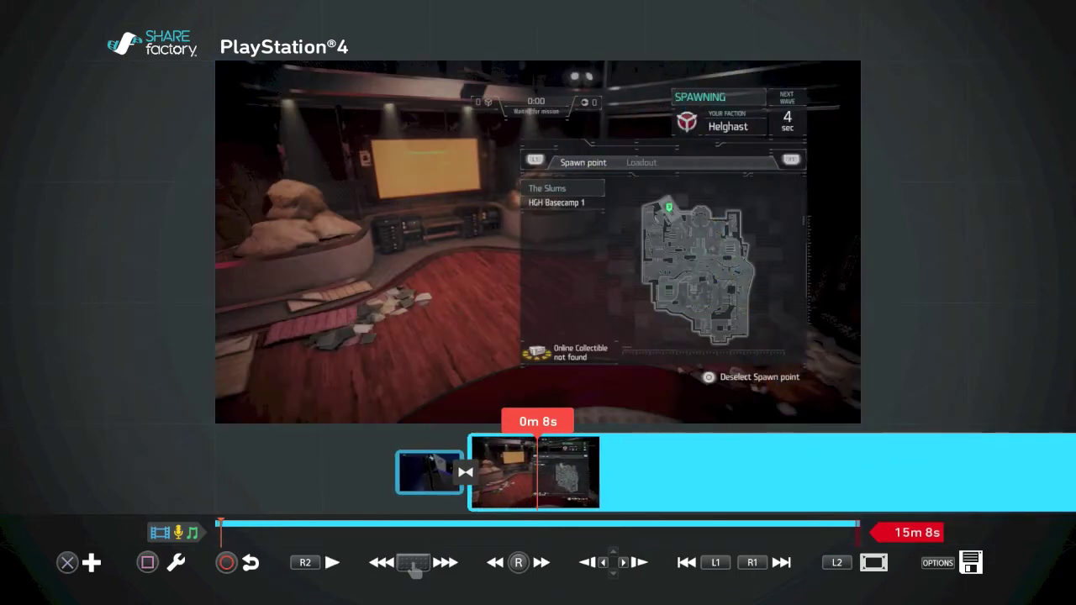
pyautogui.press('Left')
pyautogui.press('Right')
pyautogui.press('Right')
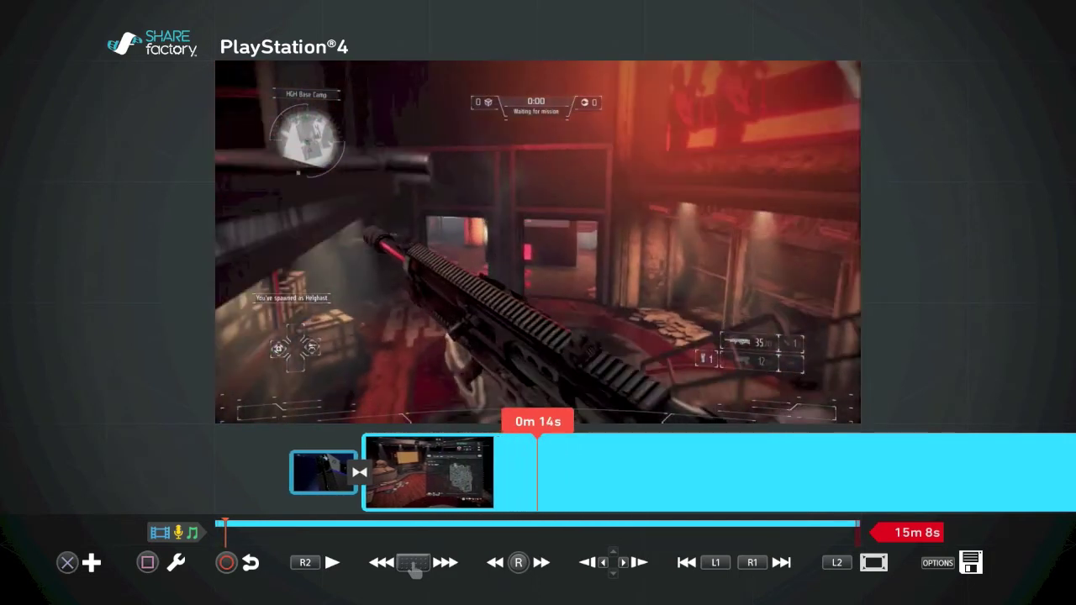
pyautogui.press('Right')
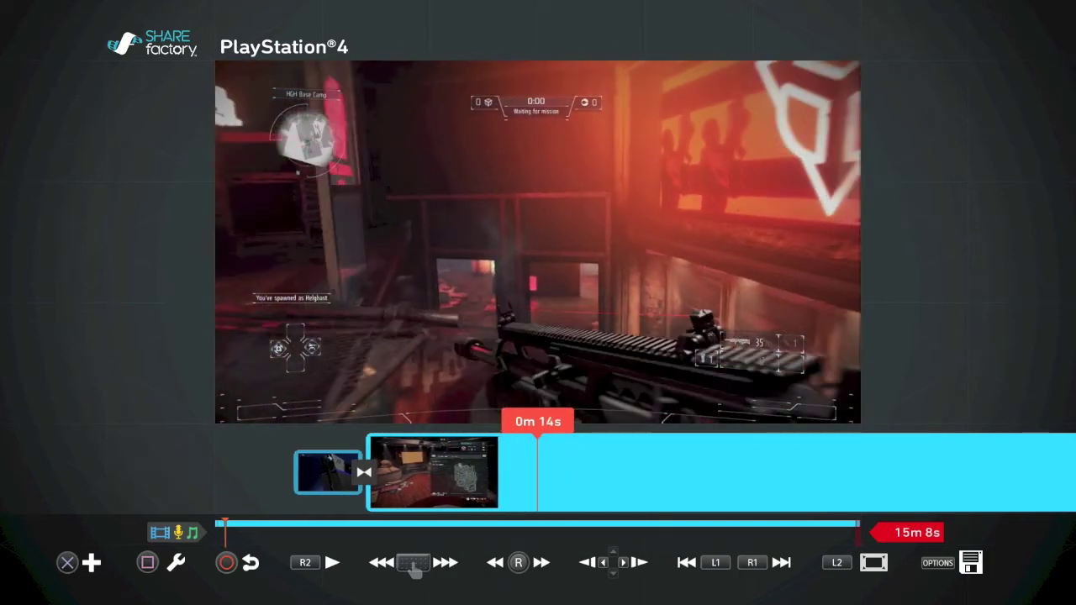
# Step: Play the gameplay clip a little further and bring the playhead back to about 0m 13s, just after the spawn screen
pyautogui.press('space')
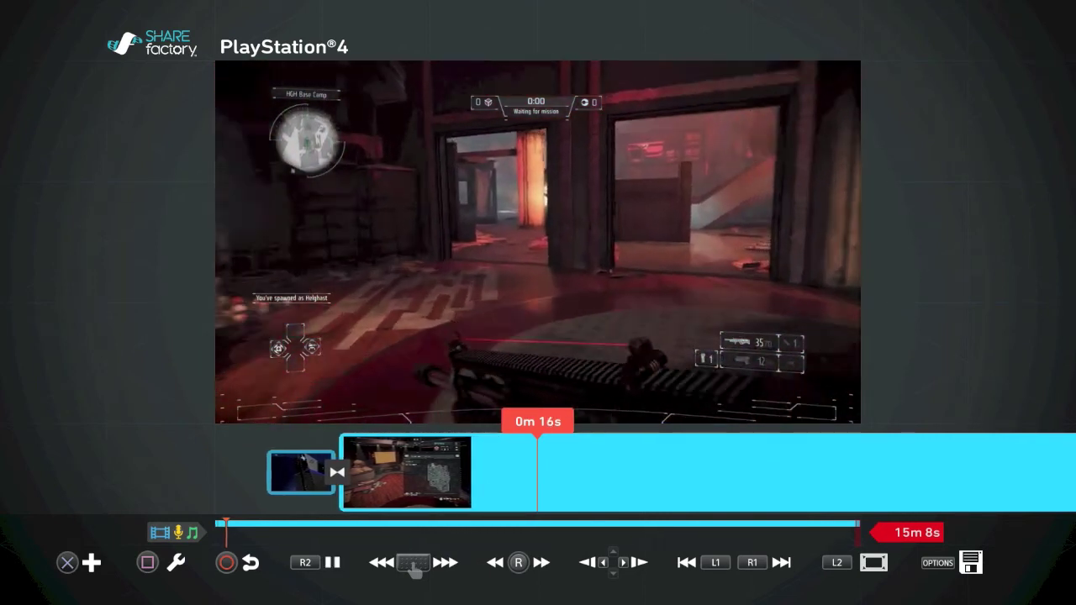
pyautogui.press('Left')
pyautogui.press('Right')
pyautogui.press('Right')
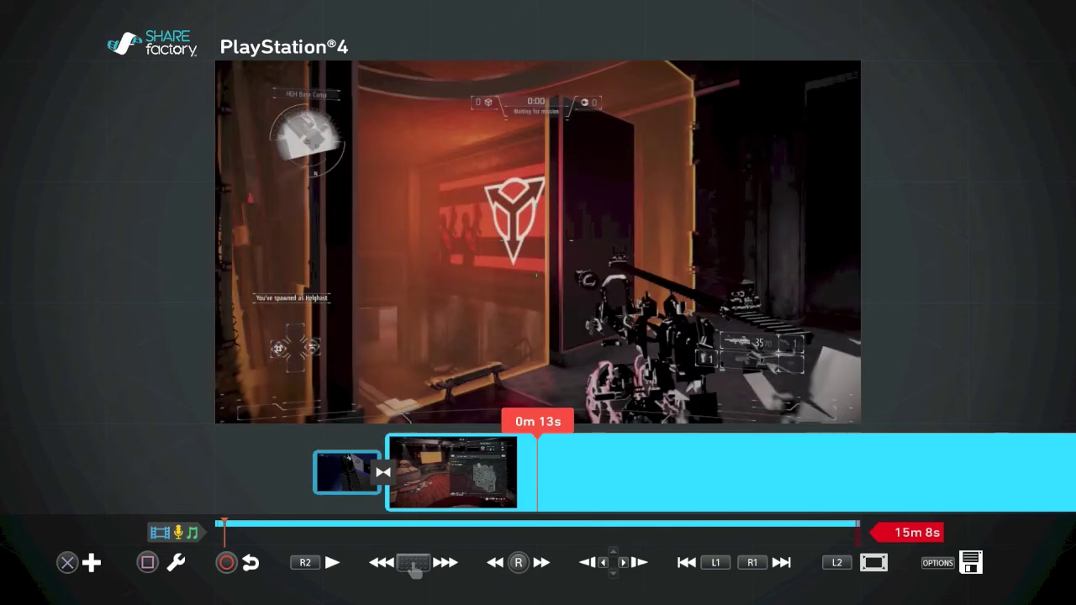
pyautogui.press('Left')
pyautogui.press('Left')
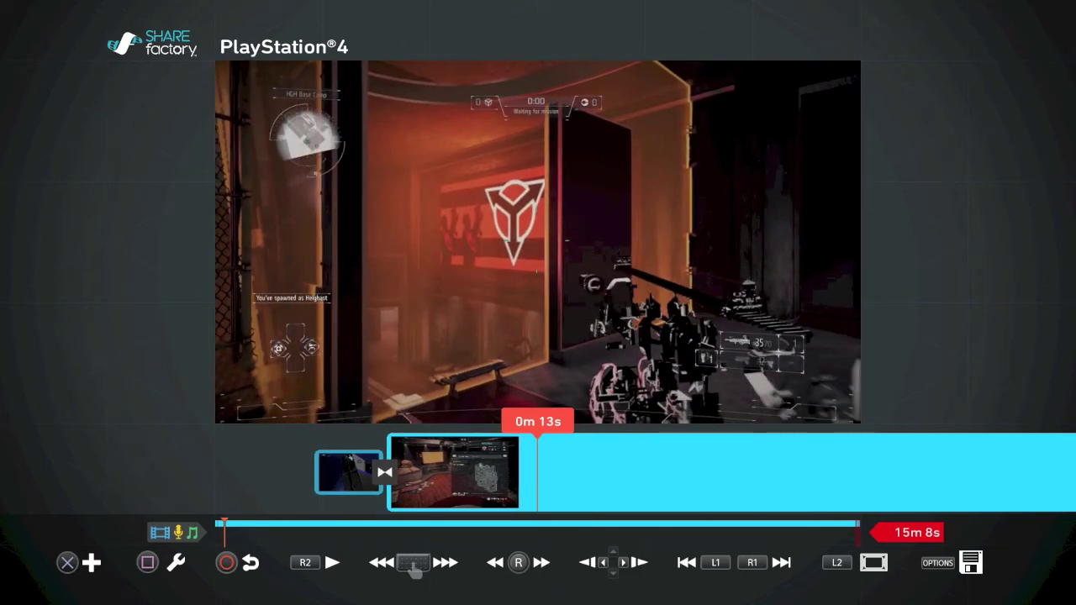
# Step: Look through the editing options for the gameplay clip, from Split Clip to Edit Music and back
pyautogui.press('Return')
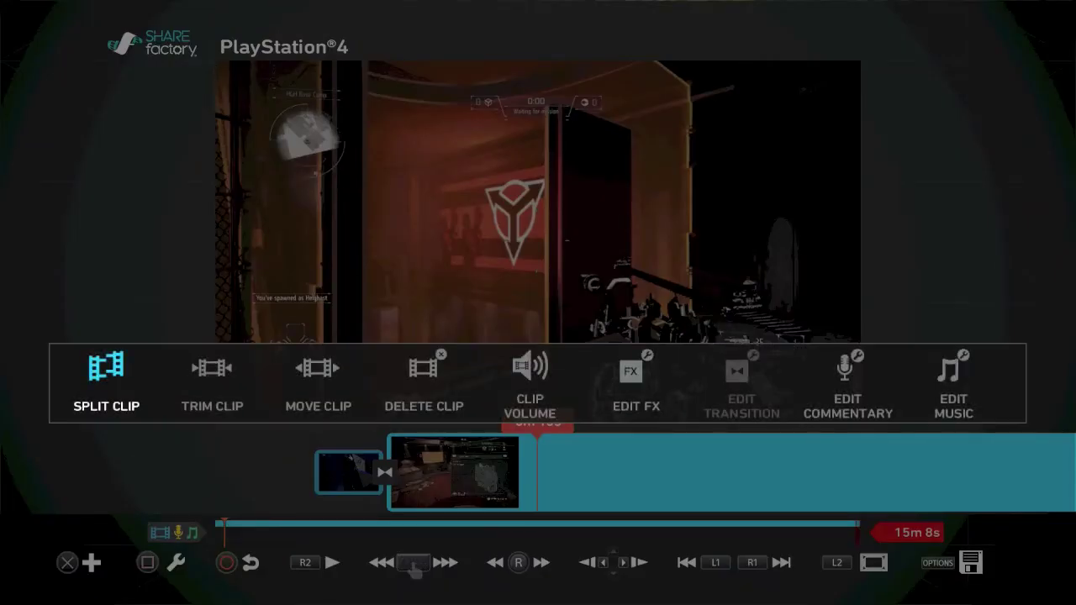
pyautogui.press('Right')
pyautogui.press('Right')
pyautogui.press('Right')
pyautogui.press('Right')
pyautogui.press('Right')
pyautogui.press('Right')
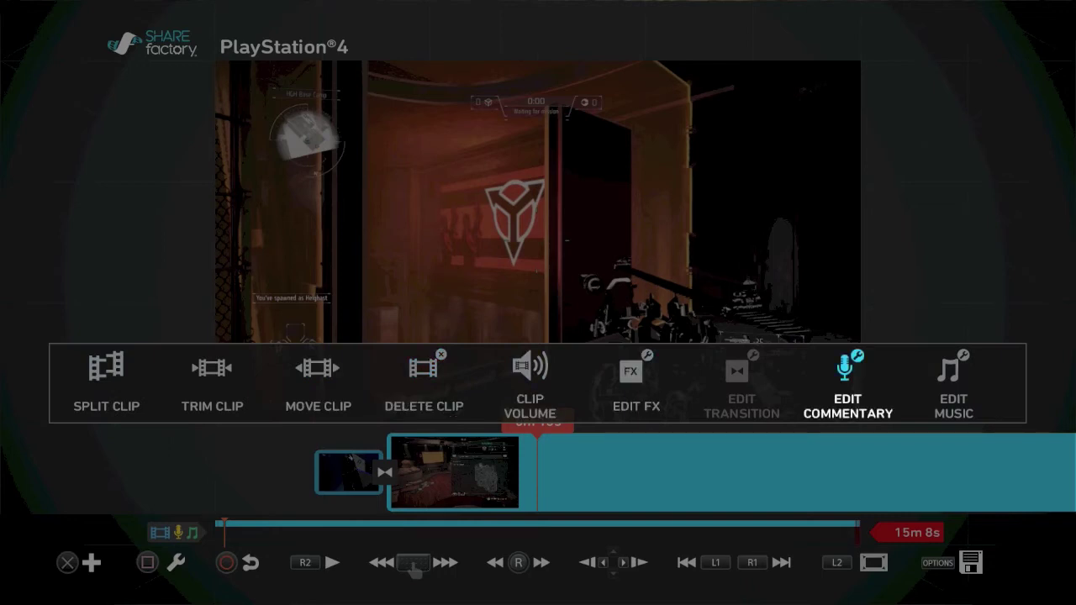
pyautogui.press('Right')
pyautogui.press('Left')
pyautogui.press('Left')
pyautogui.press('Left')
pyautogui.press('Left')
pyautogui.press('Left')
pyautogui.press('Left')
pyautogui.press('Left')
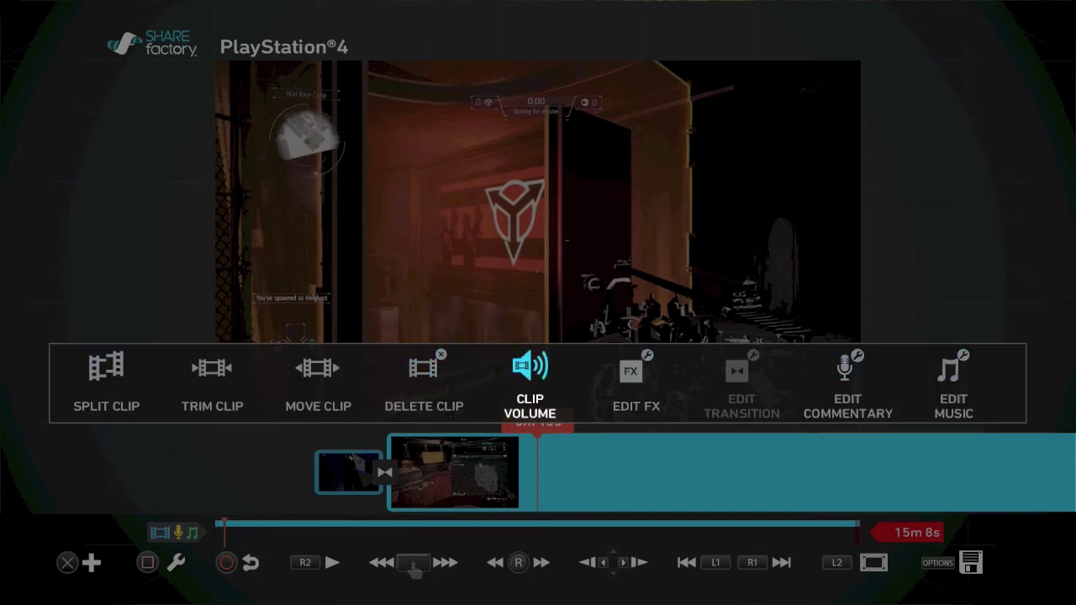
pyautogui.press('Right')
pyautogui.press('Right')
pyautogui.press('Right')
pyautogui.press('Right')
pyautogui.press('Right')
pyautogui.press('Right')
pyautogui.press('Right')
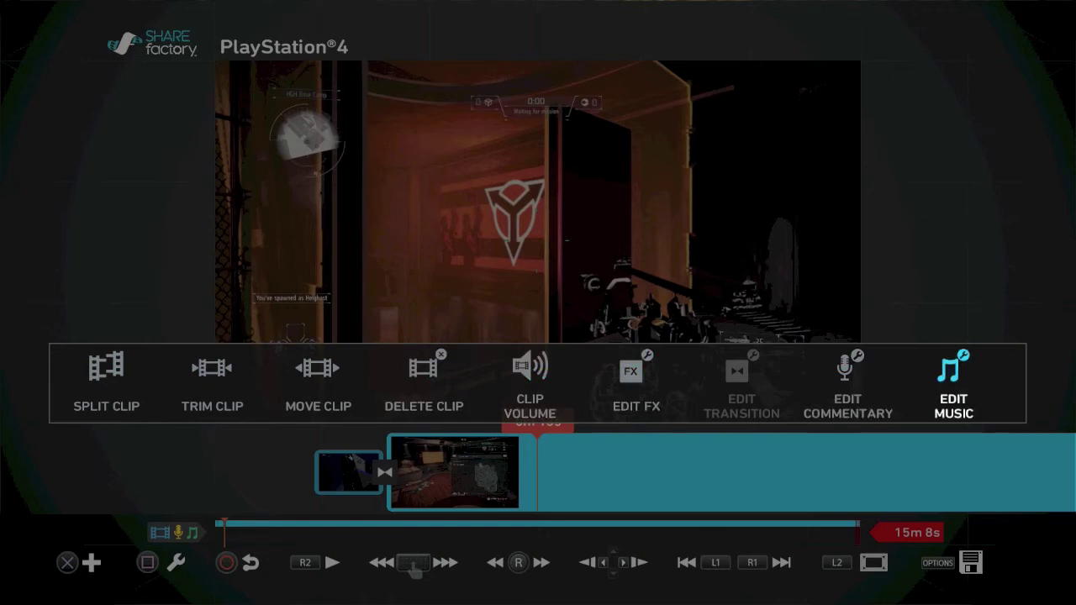
pyautogui.press('Left')
pyautogui.press('Left')
pyautogui.press('Left')
pyautogui.press('Left')
pyautogui.press('Left')
pyautogui.press('Left')
pyautogui.press('Left')
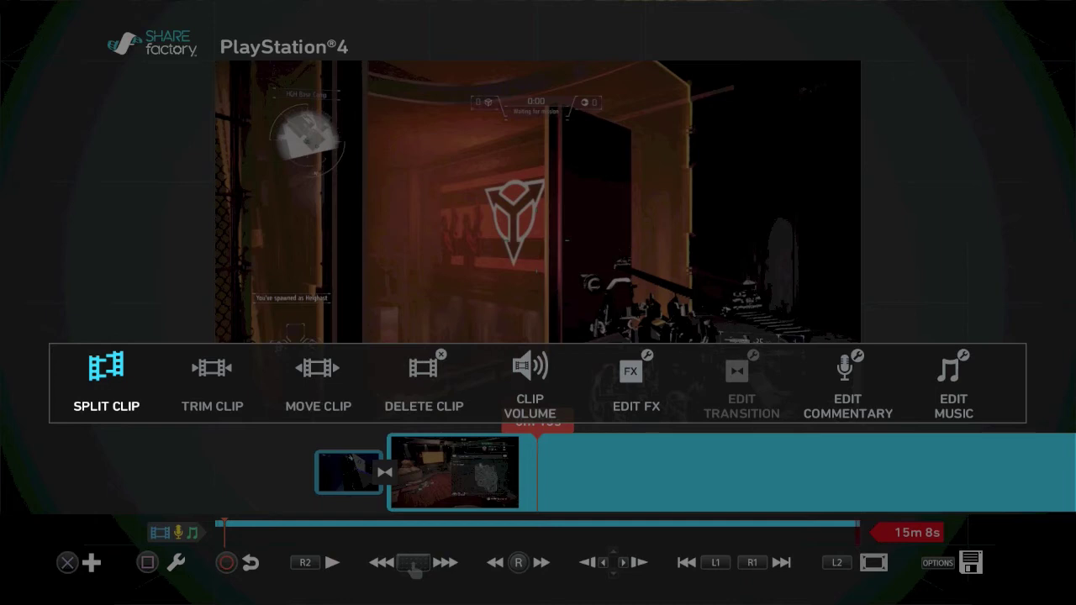
# Step: Split the gameplay clip at about 0m 13s, just after the spawn screen ends
pyautogui.press('Return')
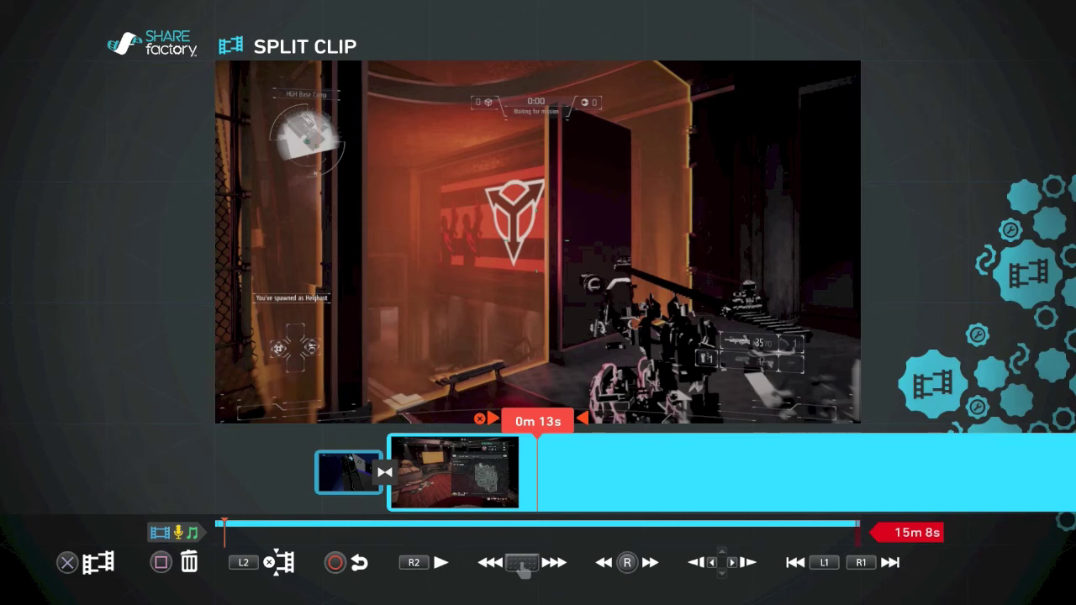
pyautogui.press('Right')
pyautogui.press('Left')
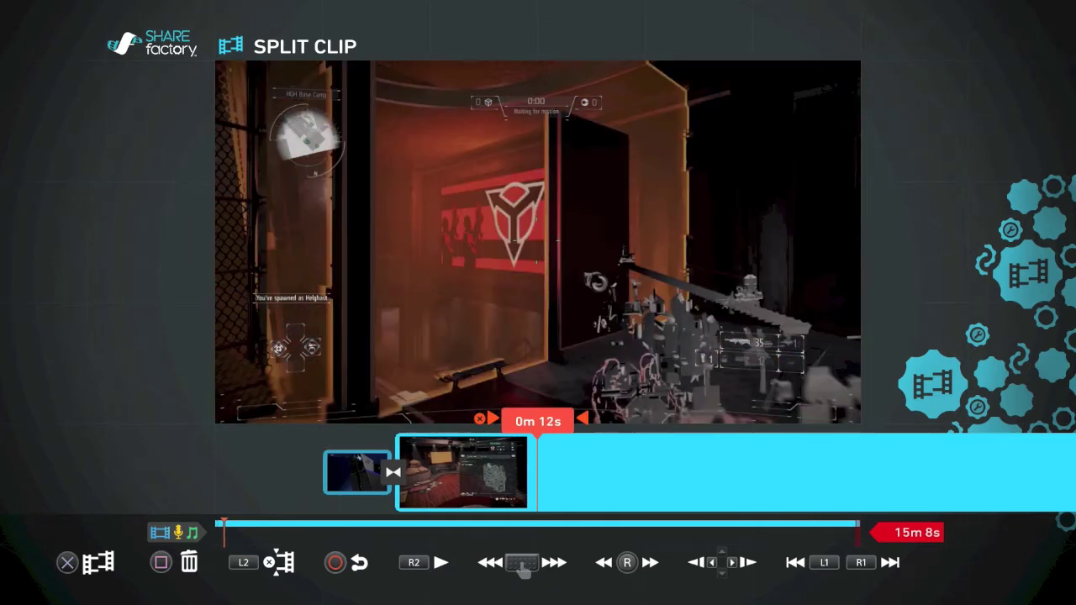
pyautogui.press('Right')
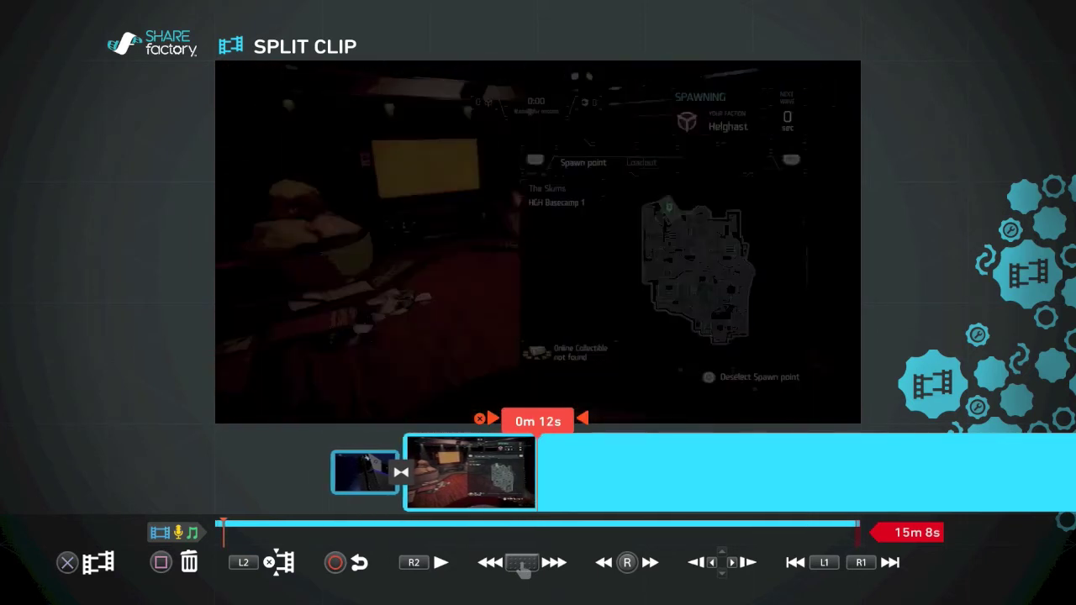
pyautogui.press('Right')
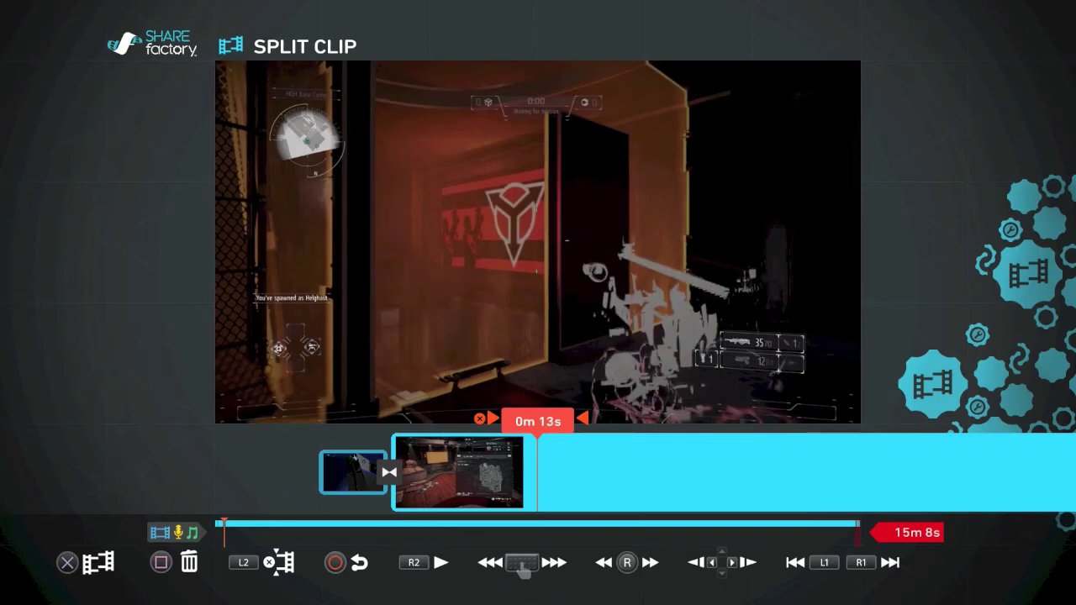
pyautogui.press('Return')
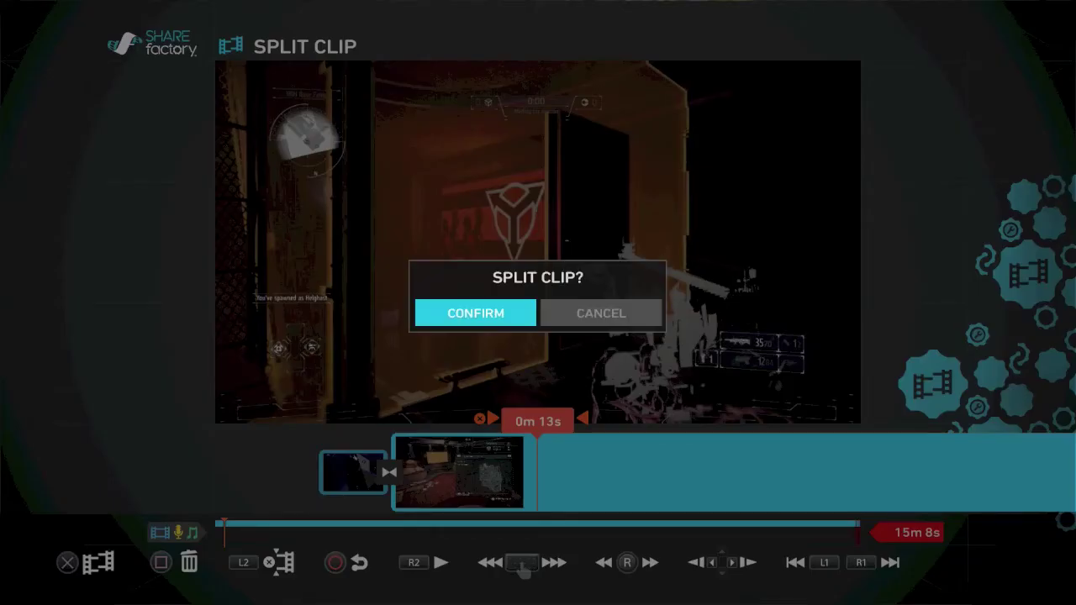
pyautogui.press('Return')
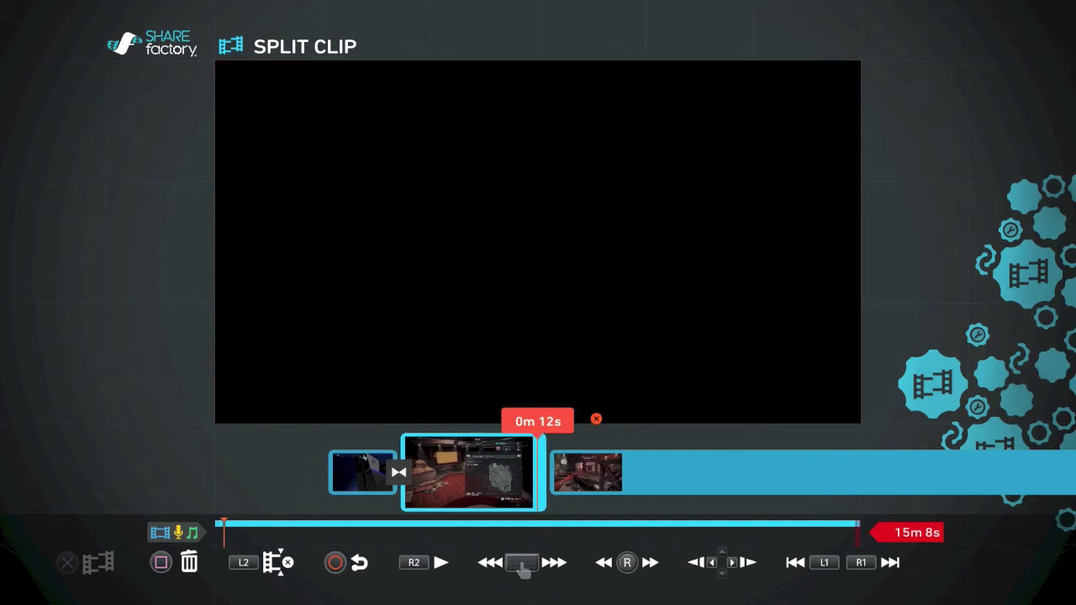
# Step: Delete the short spawn-screen section in front of the split
pyautogui.press('Left')
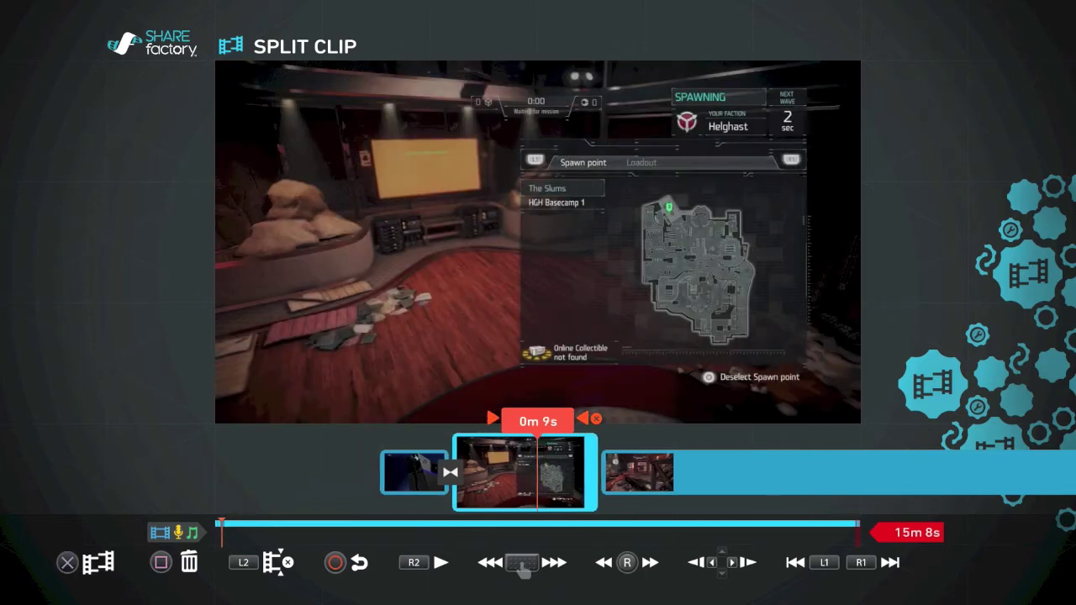
pyautogui.press('Left')
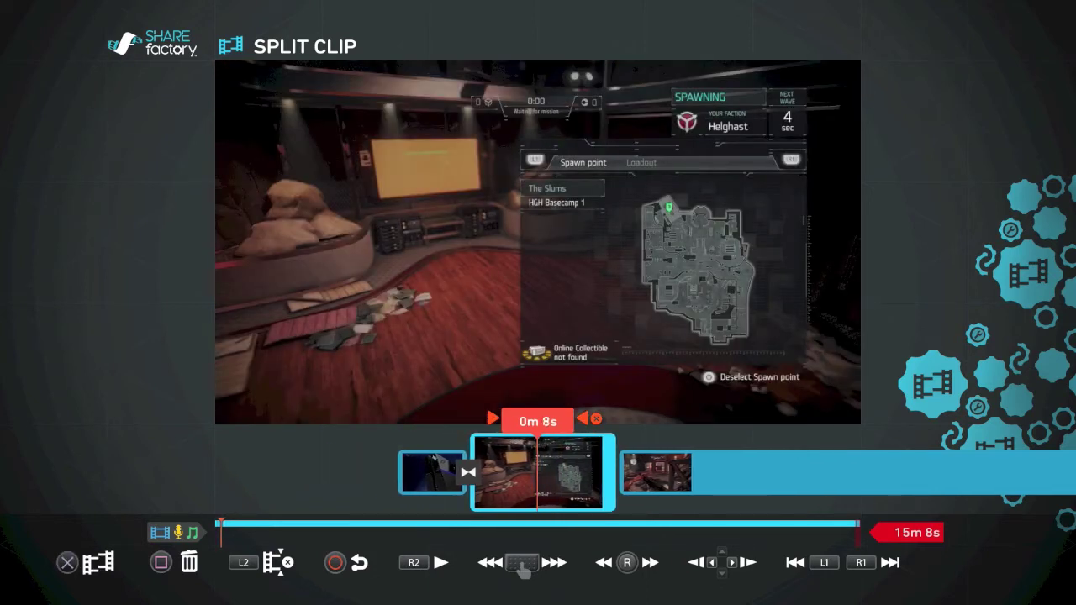
pyautogui.press('Delete')
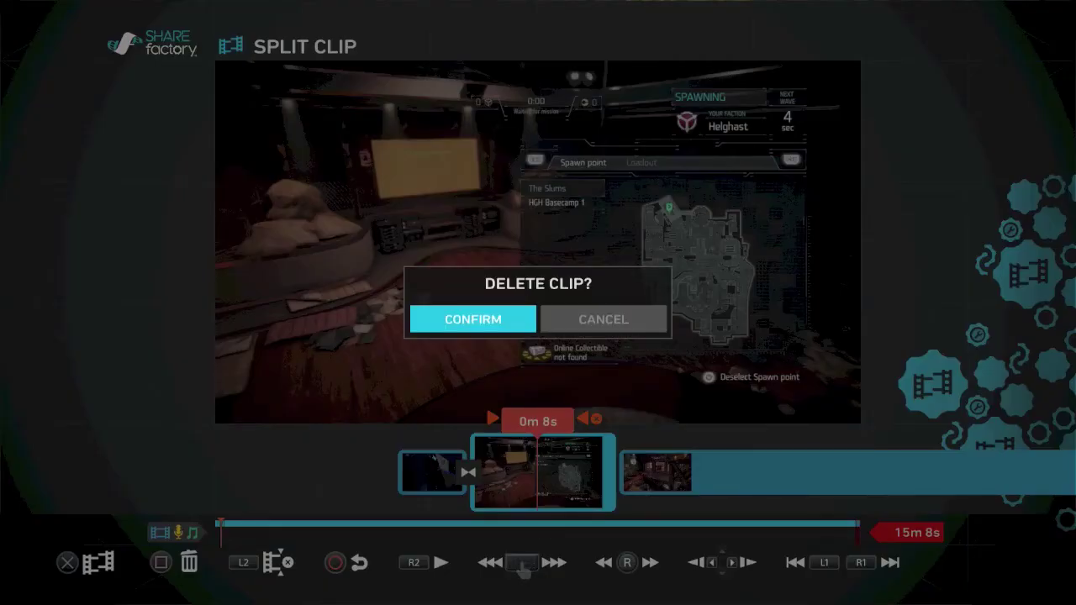
pyautogui.press('Return')
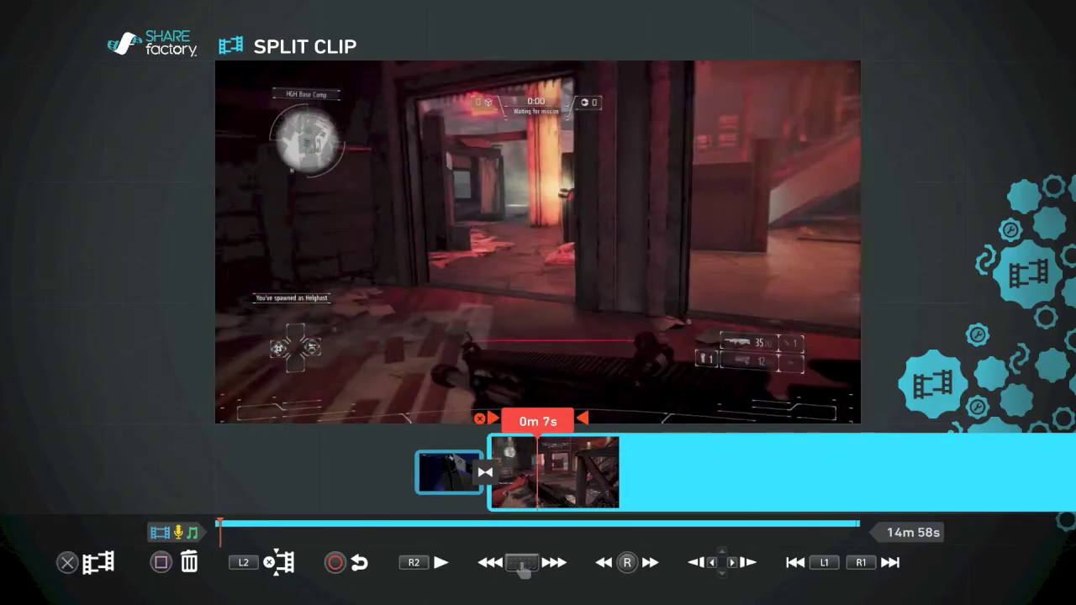
# Step: Preview the remaining gameplay clip and fine-tune the playhead to about 0m 12s, in front of the burning barrel
pyautogui.press('Right')
pyautogui.press('space')
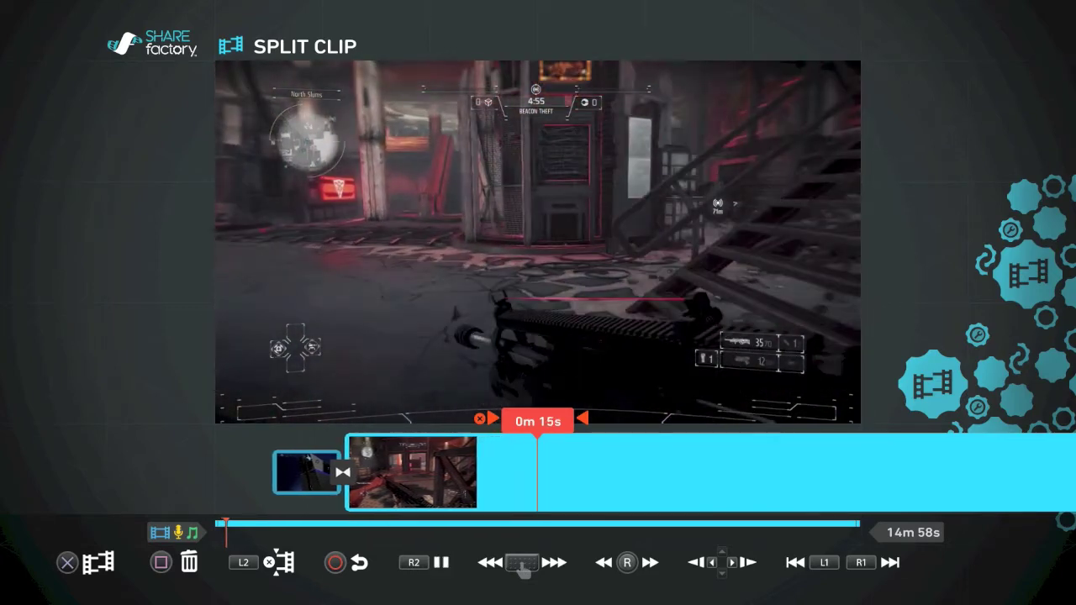
pyautogui.press('Left')
pyautogui.press('Right')
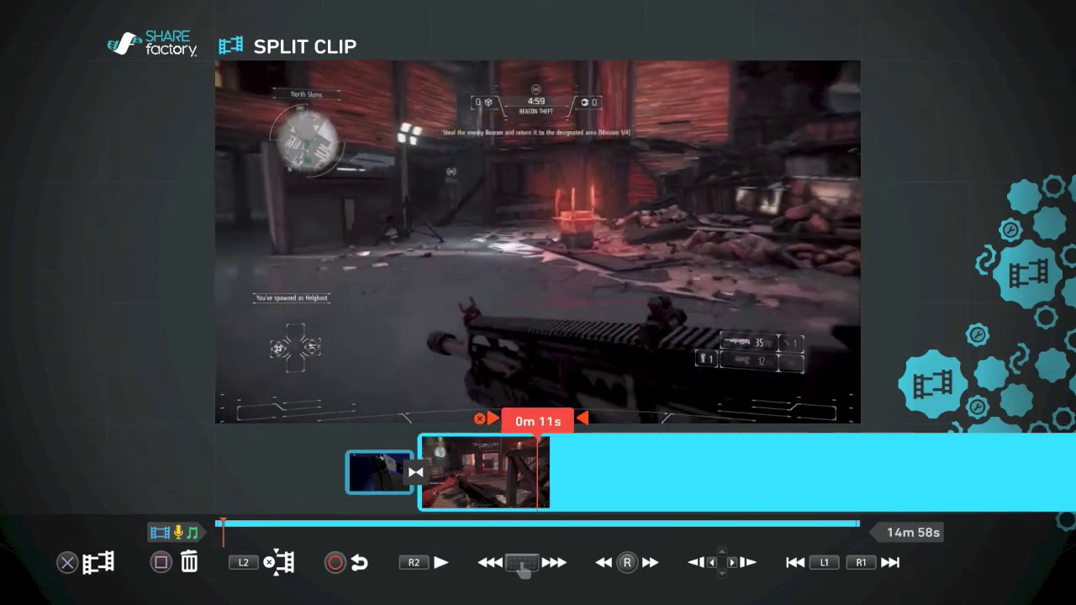
pyautogui.press('Right')
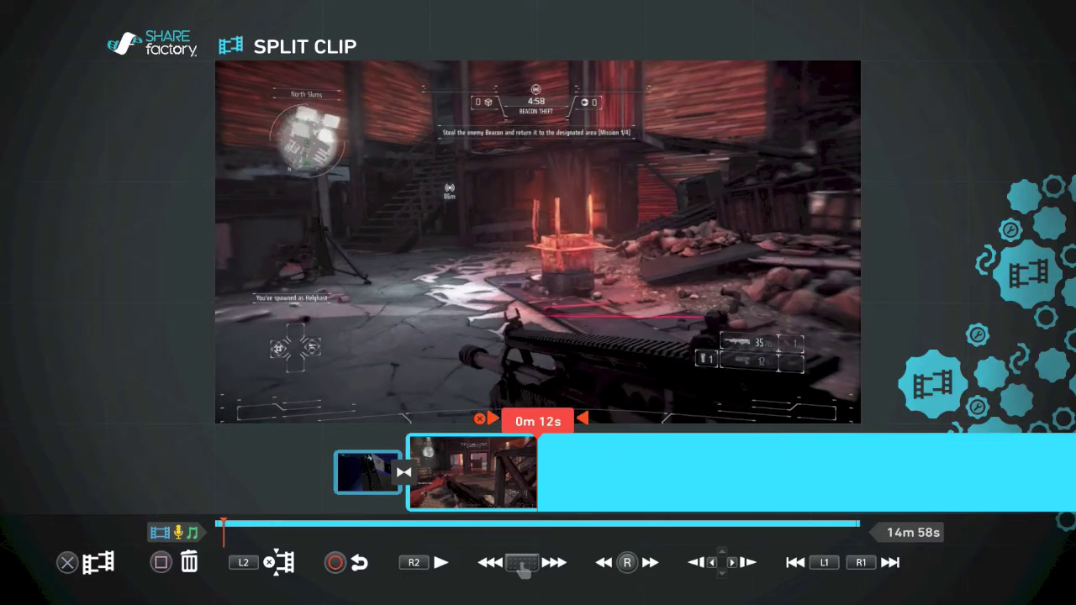
pyautogui.press('Right')
pyautogui.press('Right')
pyautogui.press('Right')
pyautogui.press('Right')
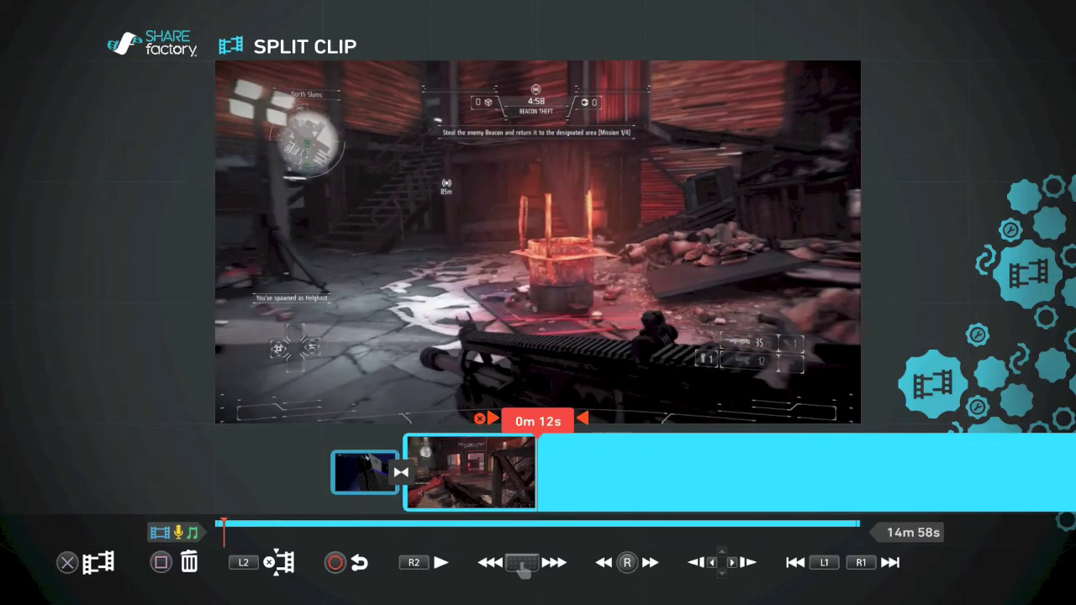
pyautogui.press('Right')
pyautogui.press('Right')
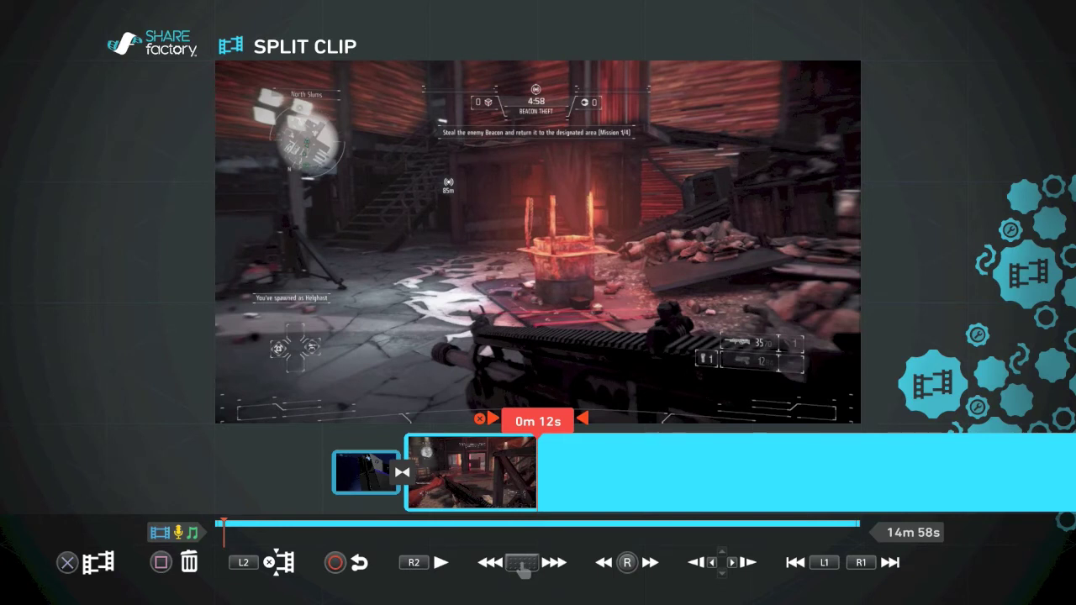
# Step: Split the gameplay clip at 0m 12s in front of the burning barrel and again at 0m 41s, beside the barbed-wire wall
pyautogui.press('Return')
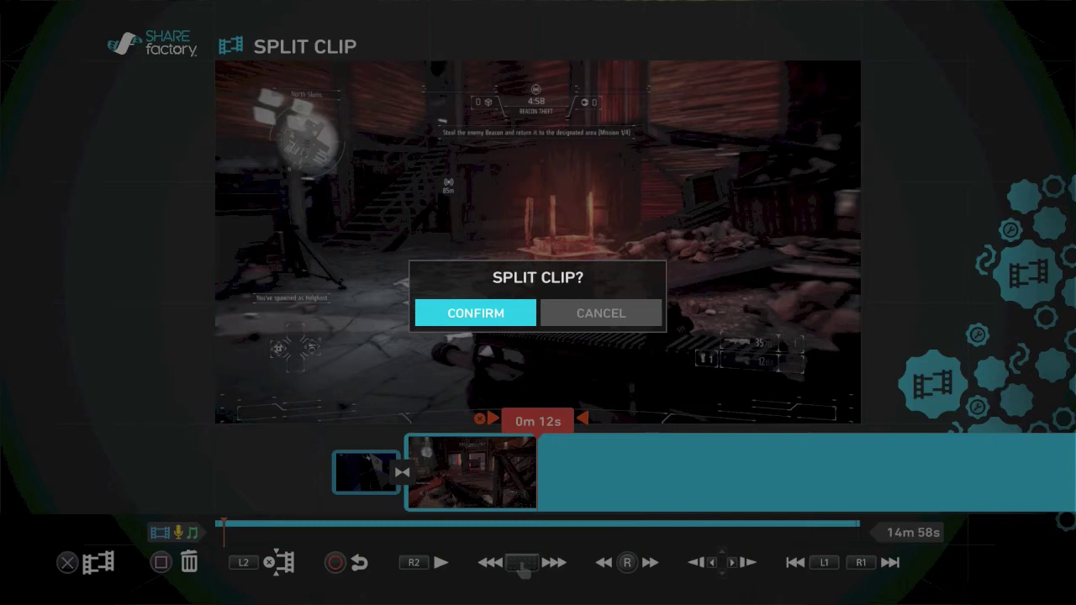
pyautogui.press('Return')
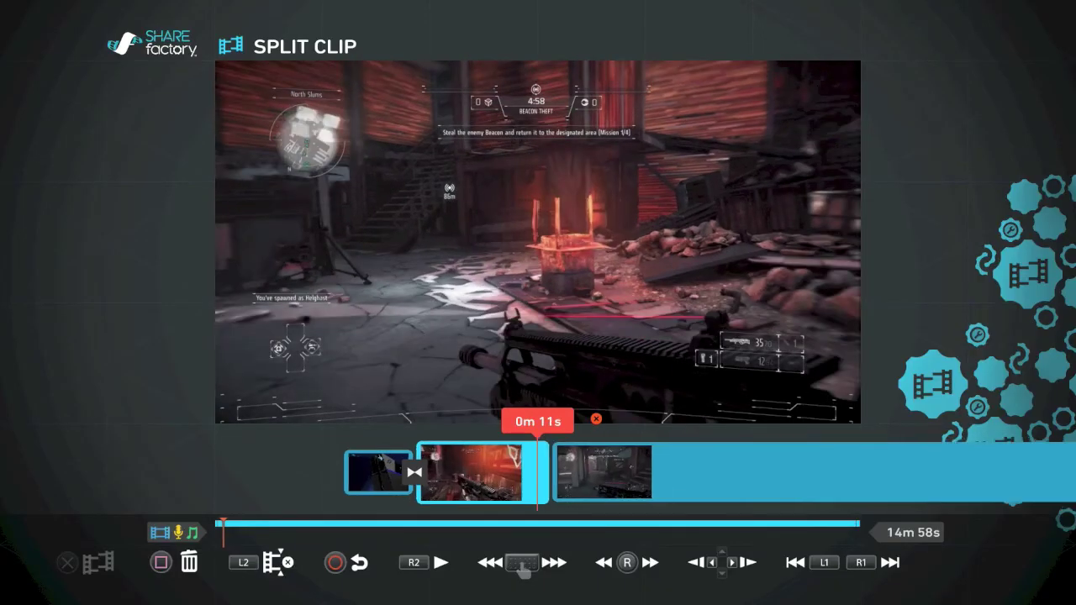
pyautogui.press('Left')
pyautogui.press('Right')
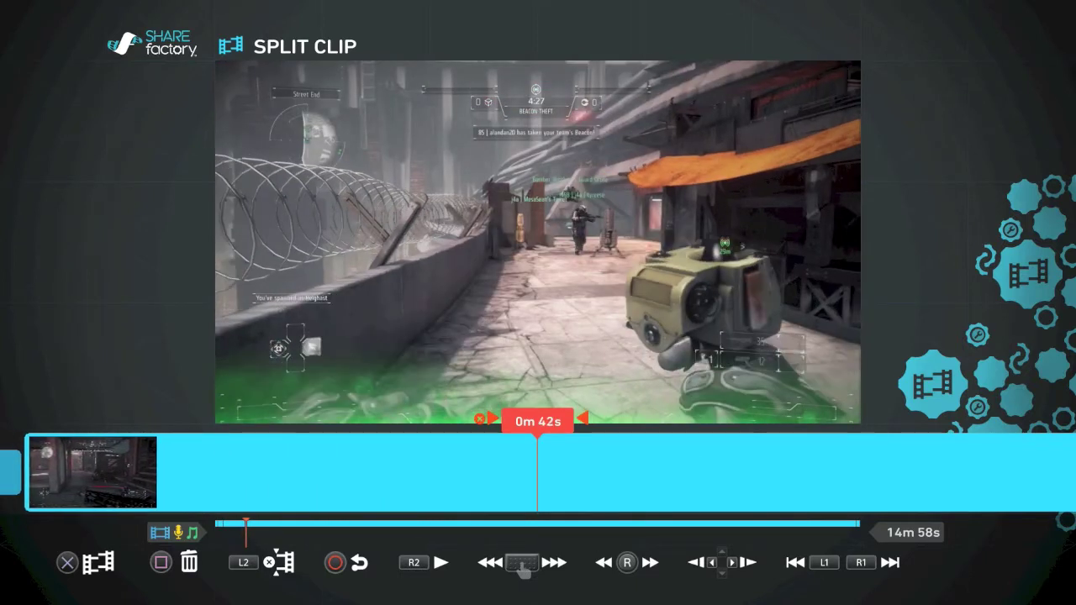
pyautogui.press('Left')
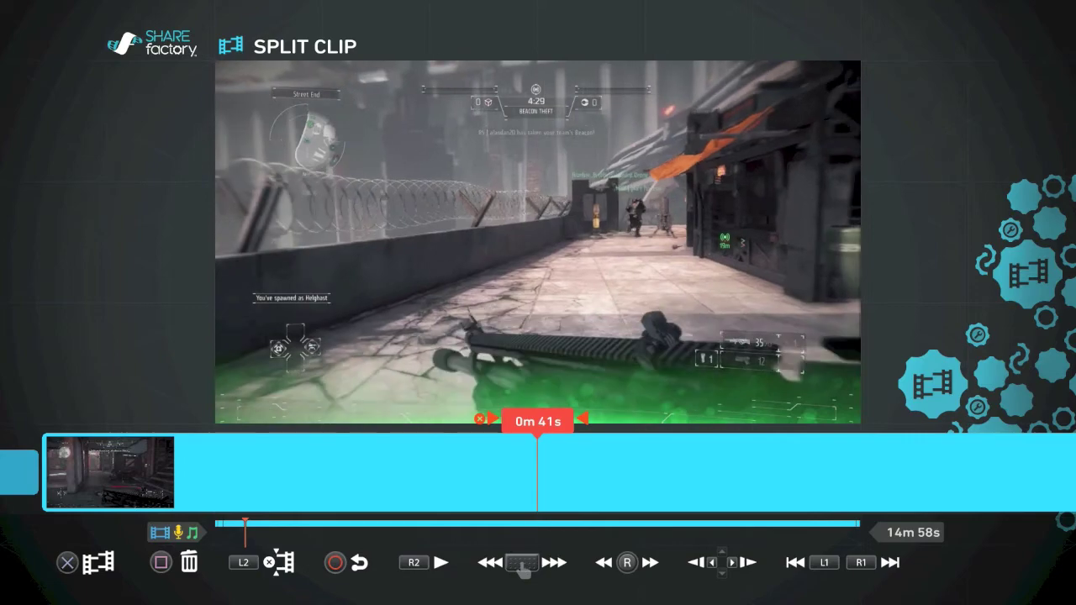
pyautogui.press('Return')
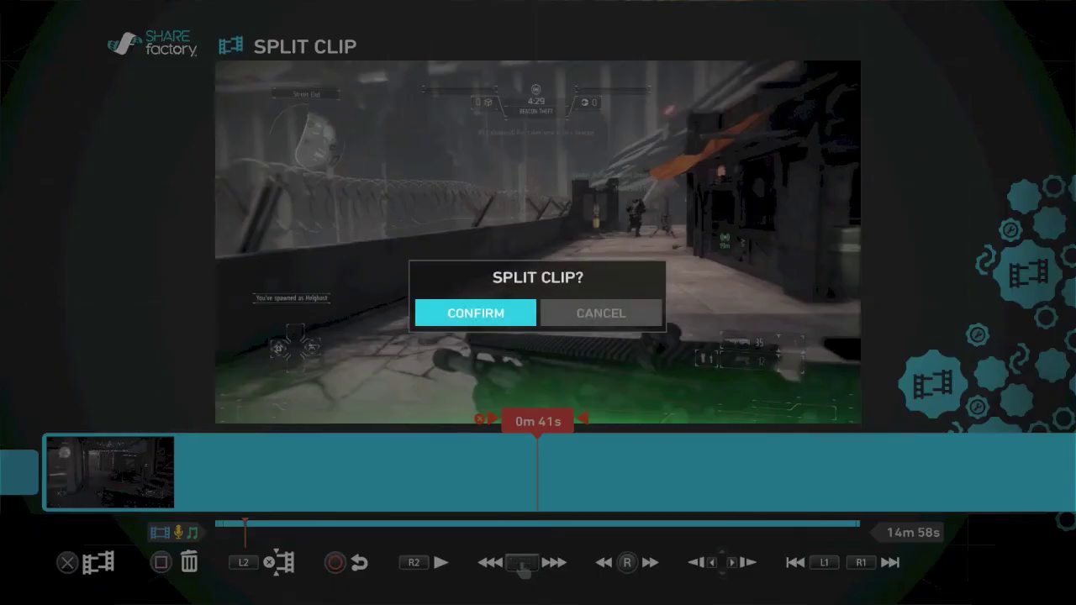
pyautogui.press('Return')
# Step: Delete the gameplay section between the two splits
pyautogui.press('Left')
pyautogui.press('Left')
pyautogui.press('Left')
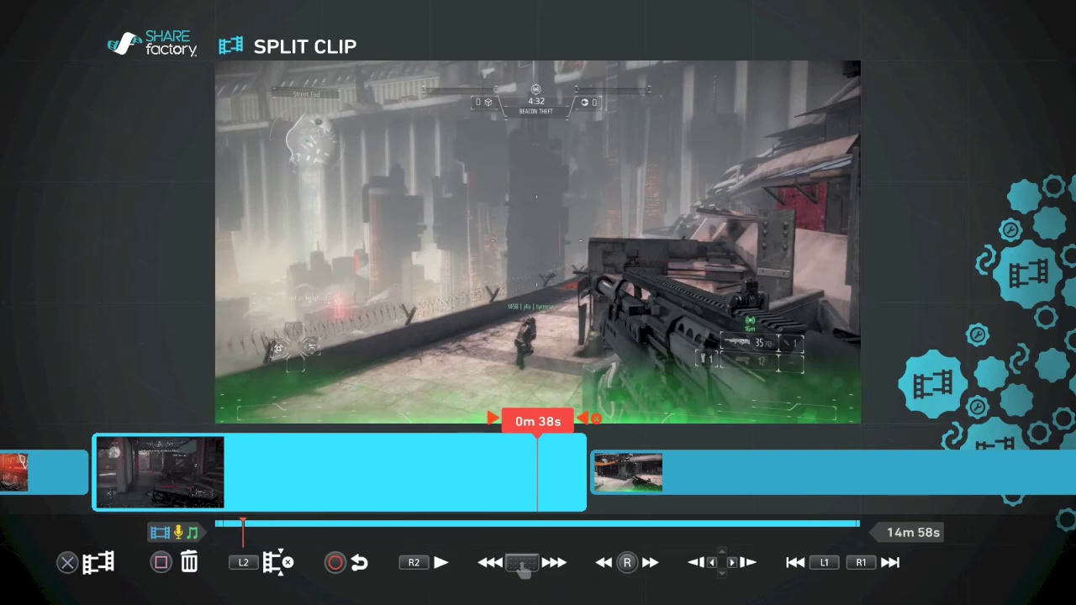
pyautogui.press('Return')
pyautogui.press('Return')
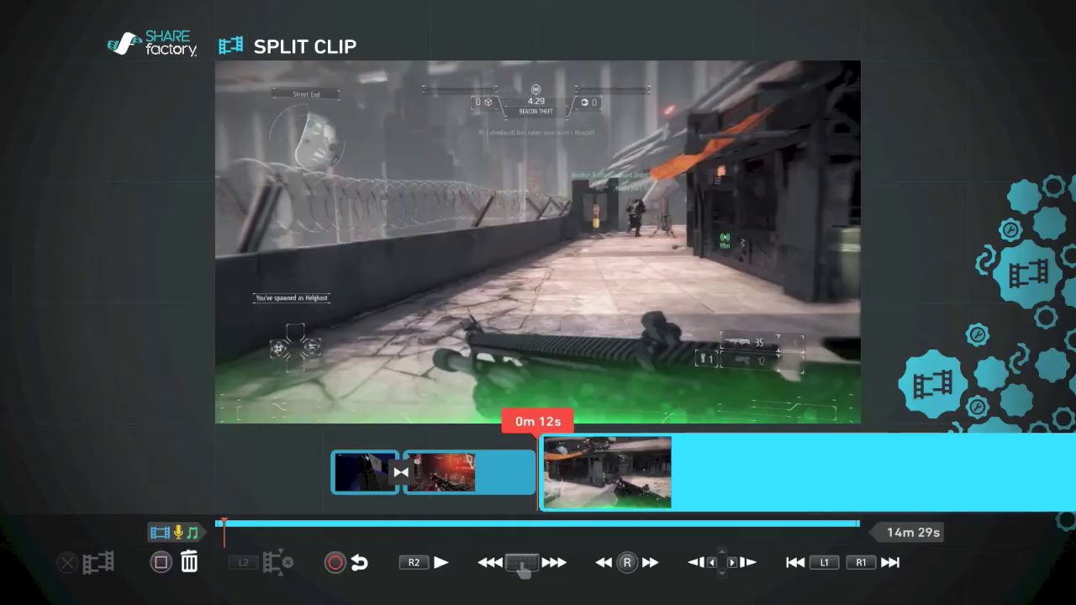
# Step: Review the cut between the two remaining gameplay sections, leave Split Clip and stop the playhead at about 0m 21s
pyautogui.press('Left')
pyautogui.press('Right')
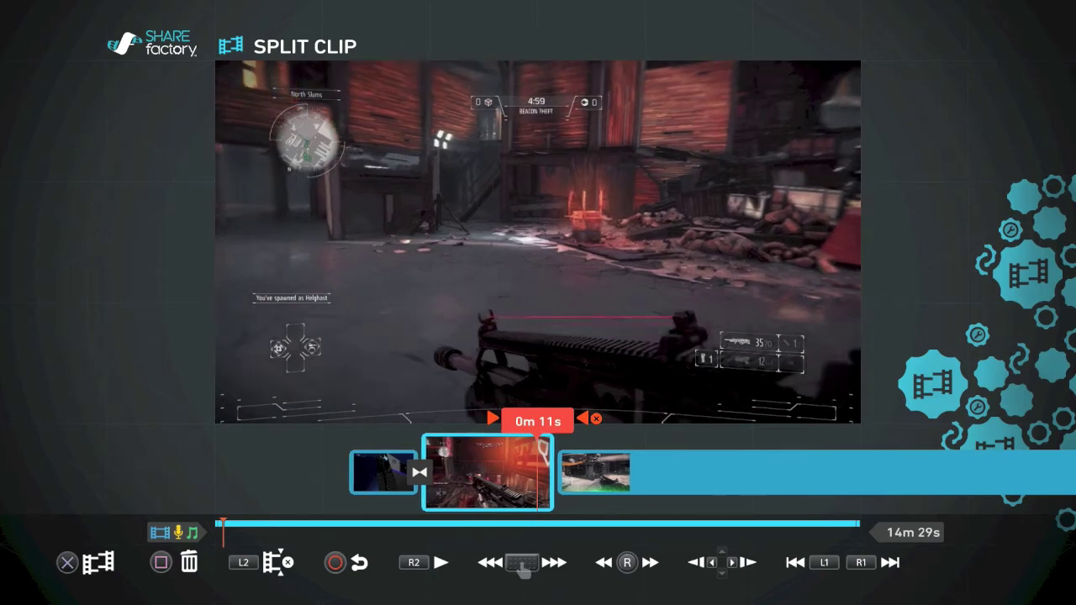
pyautogui.press('Right')
pyautogui.press('Right')
pyautogui.press('Escape')
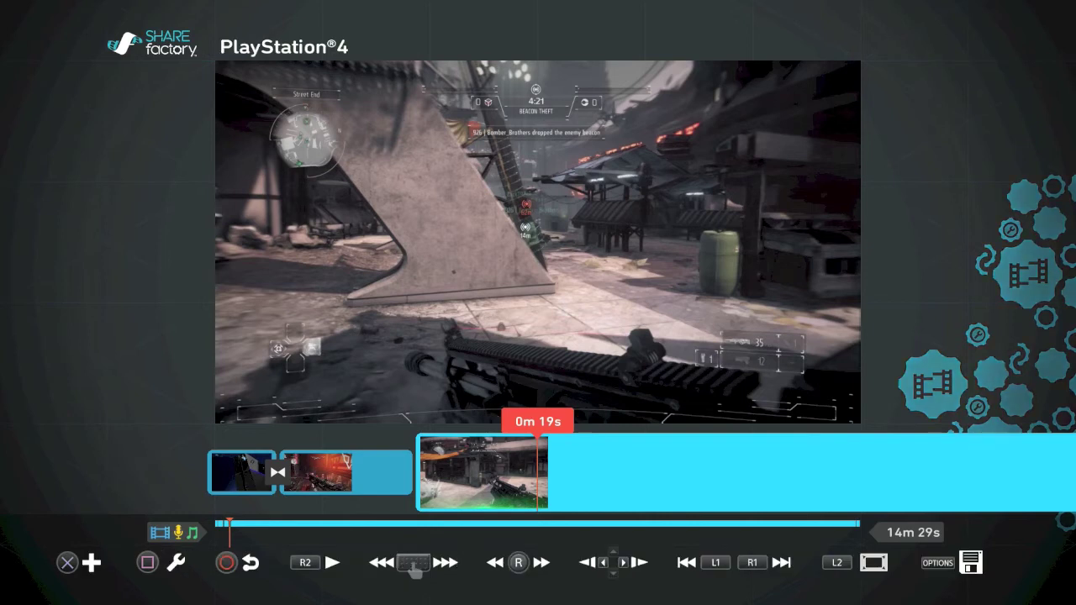
pyautogui.press('Right')
pyautogui.press('Left')
pyautogui.press('Right')
pyautogui.press('Left')
pyautogui.press('Left')
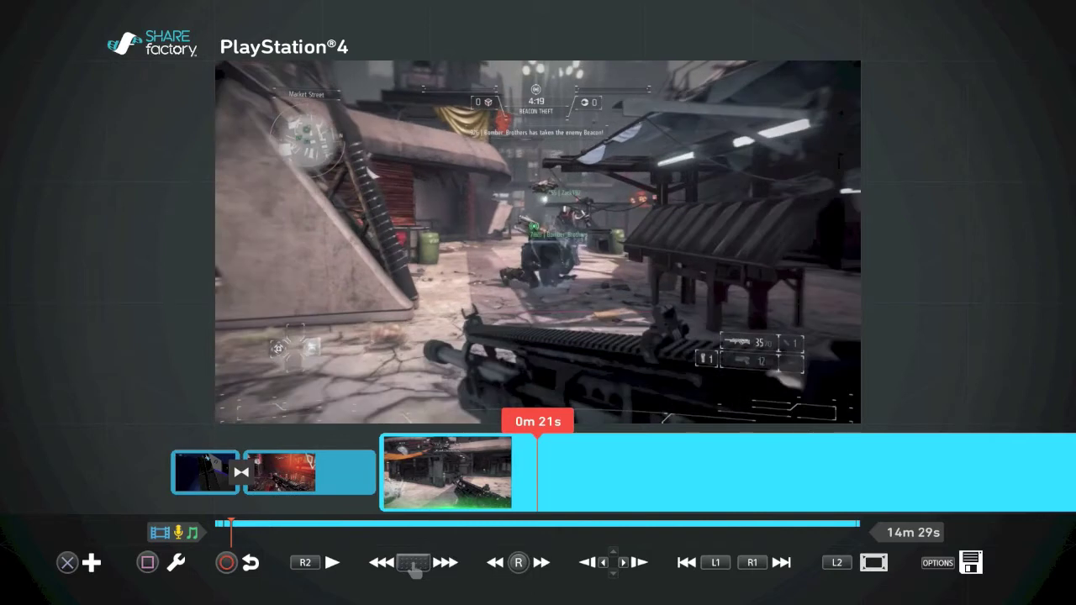
# Step: Look through the last gameplay clip's editing options, including Trim Clip, Delete Clip and Edit FX
pyautogui.press('Return')
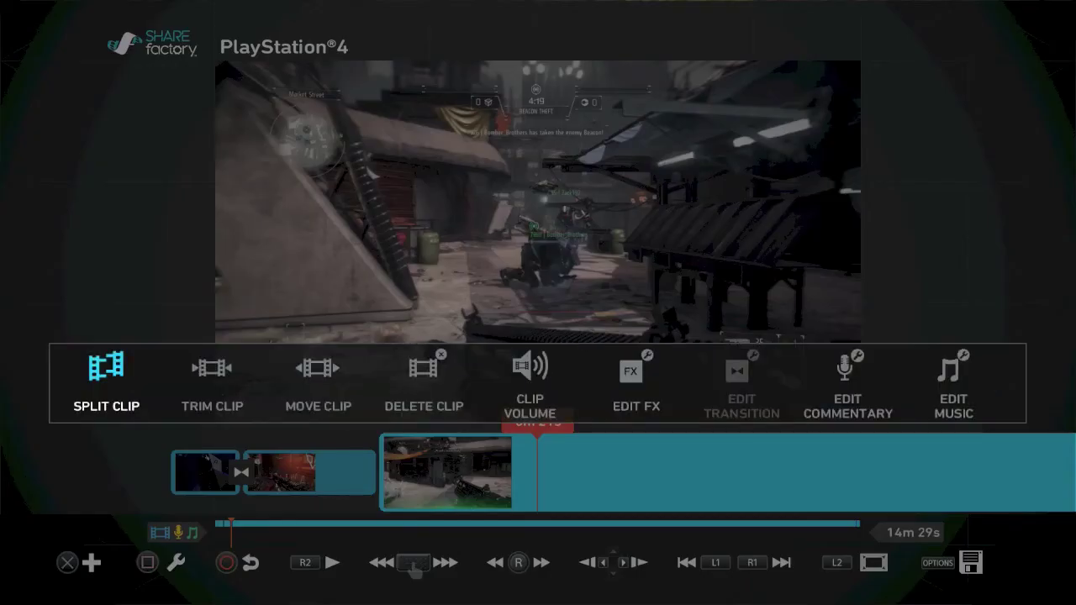
pyautogui.press('Right')
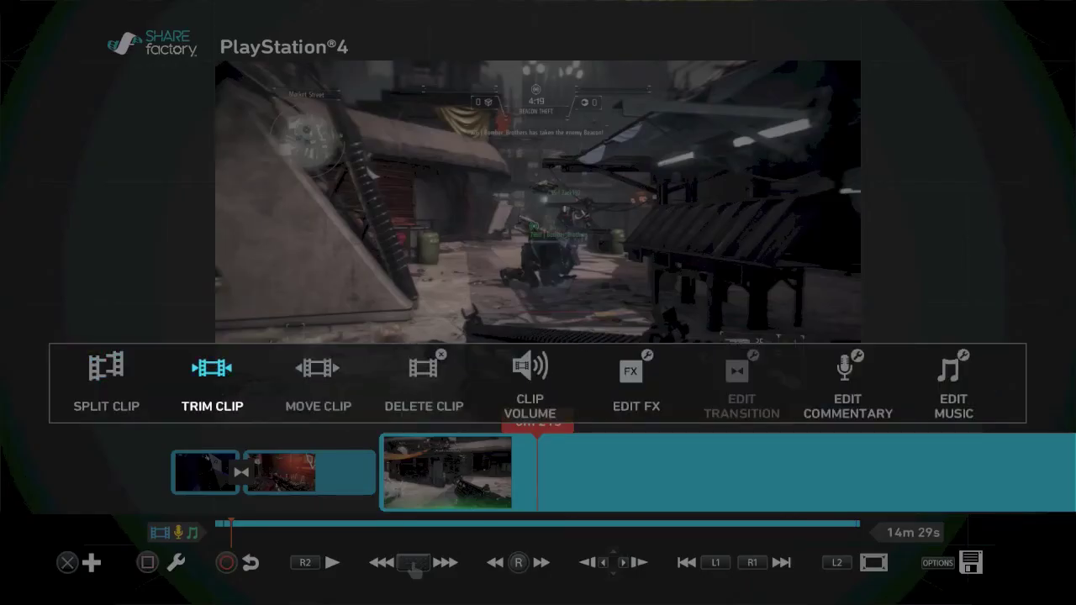
pyautogui.press('Right')
pyautogui.press('Right')
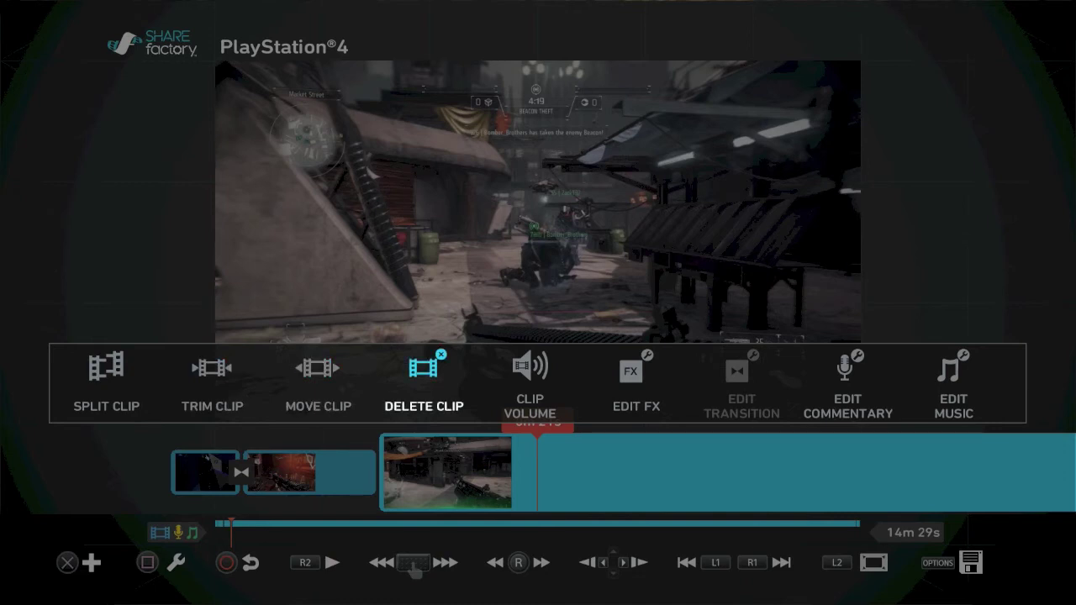
pyautogui.press('Left')
pyautogui.press('Left')
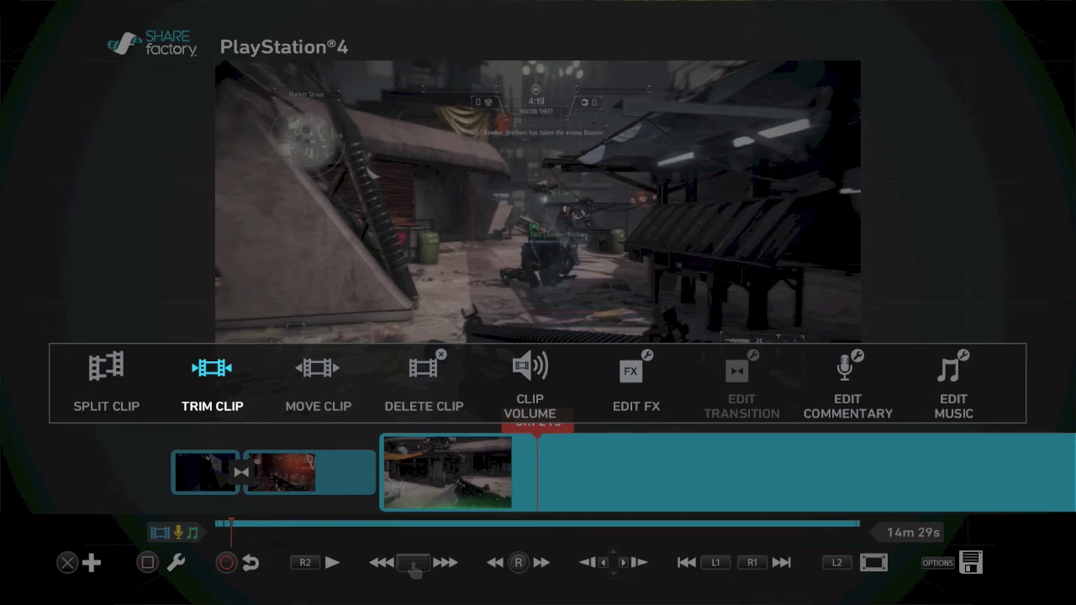
pyautogui.press('Right')
pyautogui.press('Right')
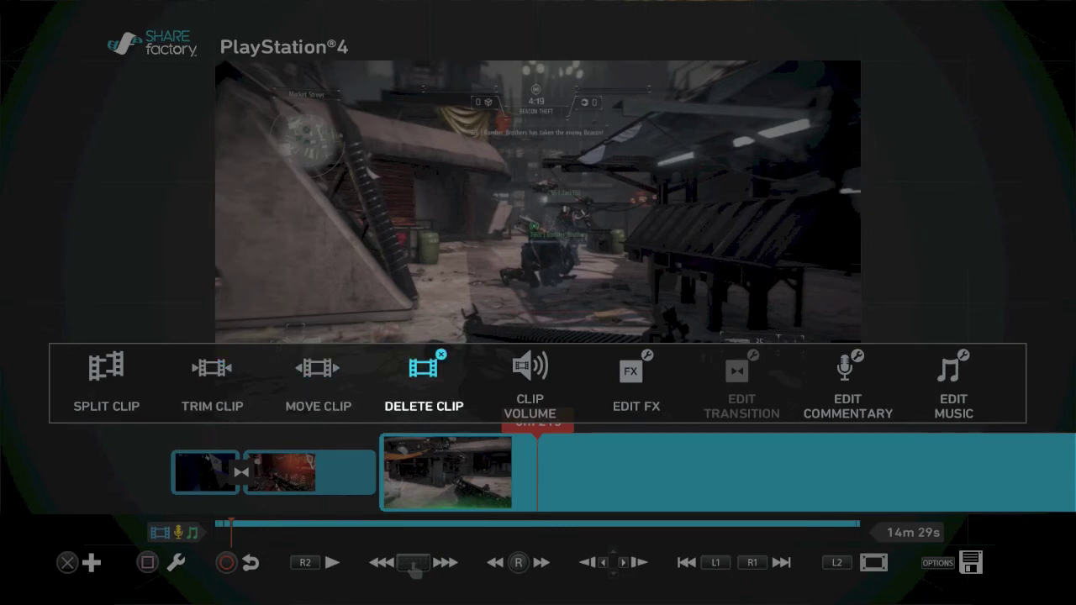
pyautogui.press('Right')
pyautogui.press('Right')
pyautogui.press('Right')
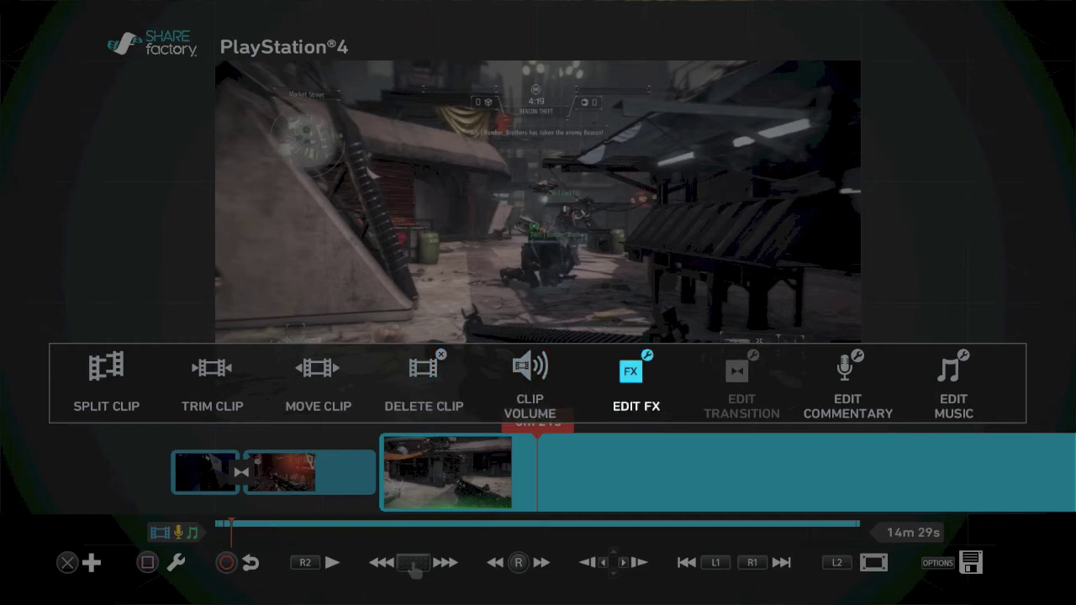
pyautogui.press('Left')
pyautogui.press('Left')
pyautogui.press('Right')
pyautogui.press('Right')
pyautogui.press('Right')
# Step: Set the last gameplay clip's volume to 74%
pyautogui.press('Left')
pyautogui.press('Left')
pyautogui.press('Left')
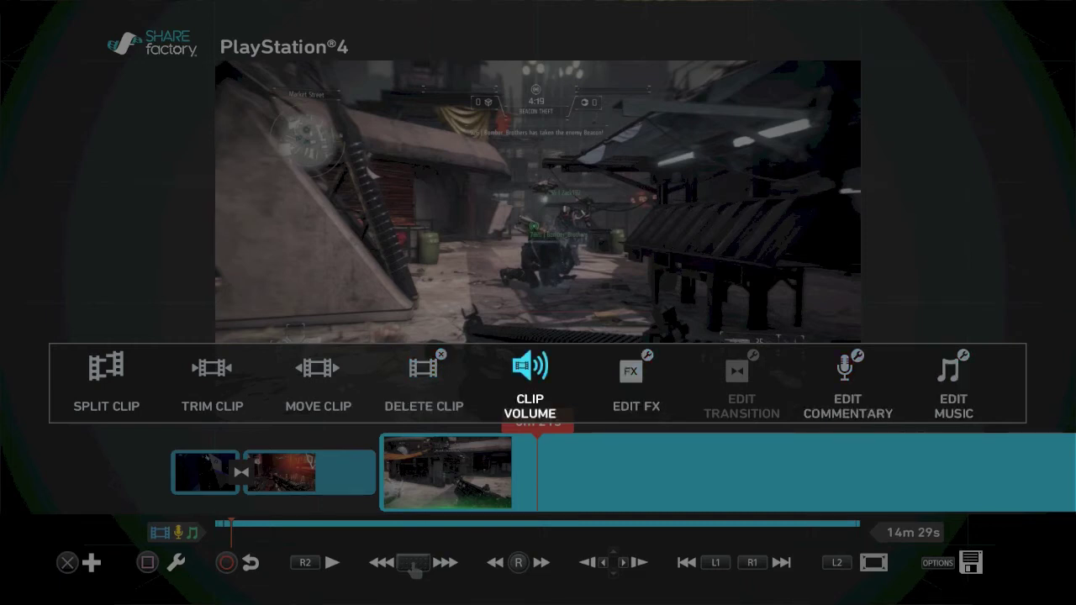
pyautogui.press('Return')
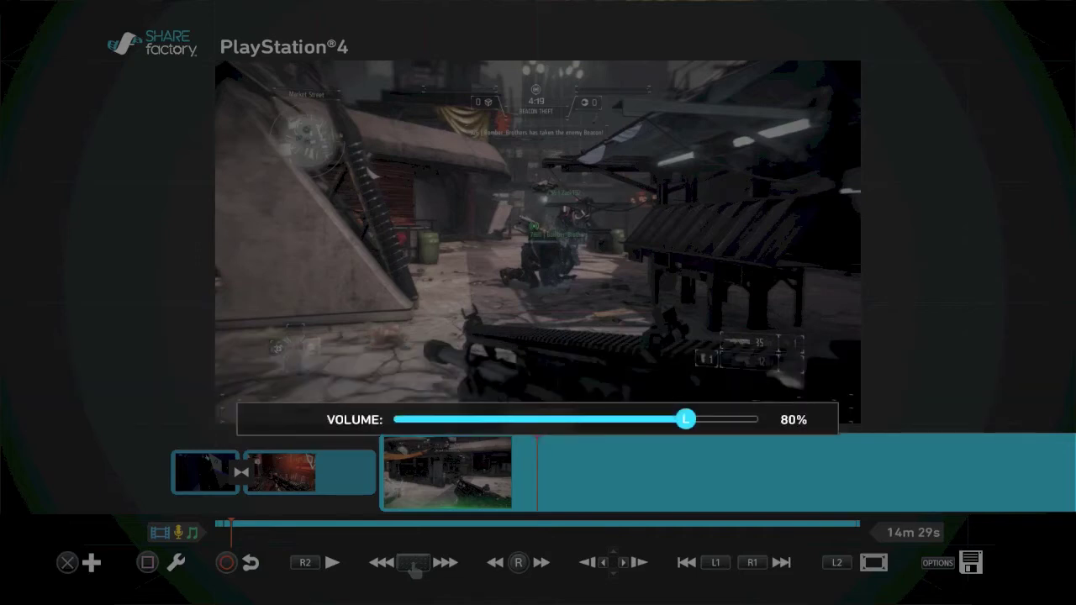
pyautogui.press('Left')
pyautogui.press('Left')
pyautogui.press('Left')
pyautogui.press('Left')
pyautogui.press('Left')
pyautogui.press('Left')
pyautogui.press('Left')
pyautogui.press('Left')
pyautogui.press('Left')
pyautogui.press('Left')
pyautogui.press('Right')
pyautogui.press('Right')
pyautogui.press('Right')
pyautogui.press('Right')
pyautogui.press('Right')
pyautogui.press('Right')
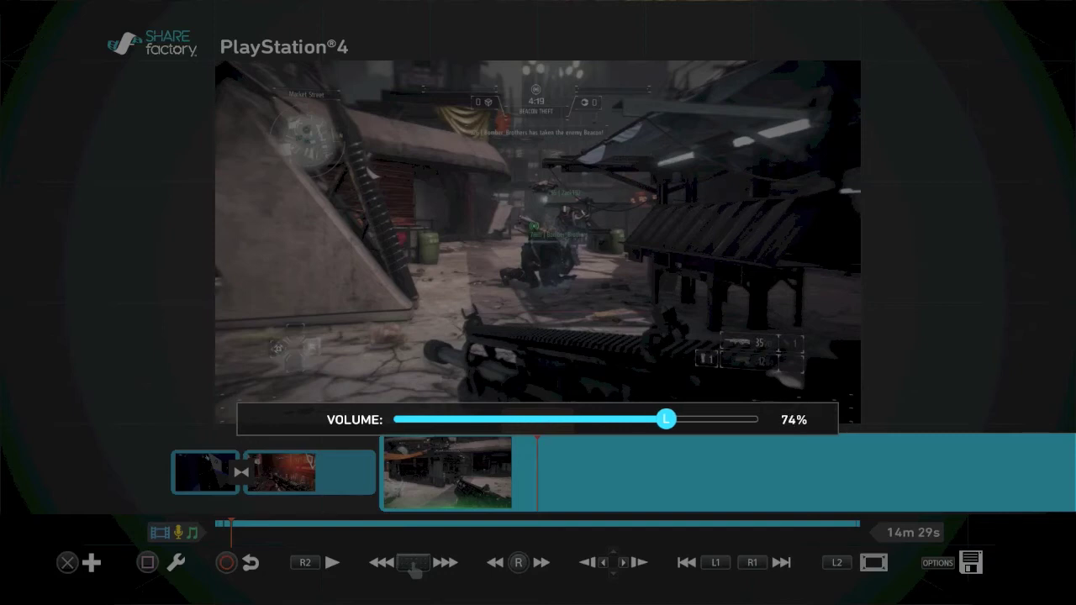
pyautogui.press('Return')
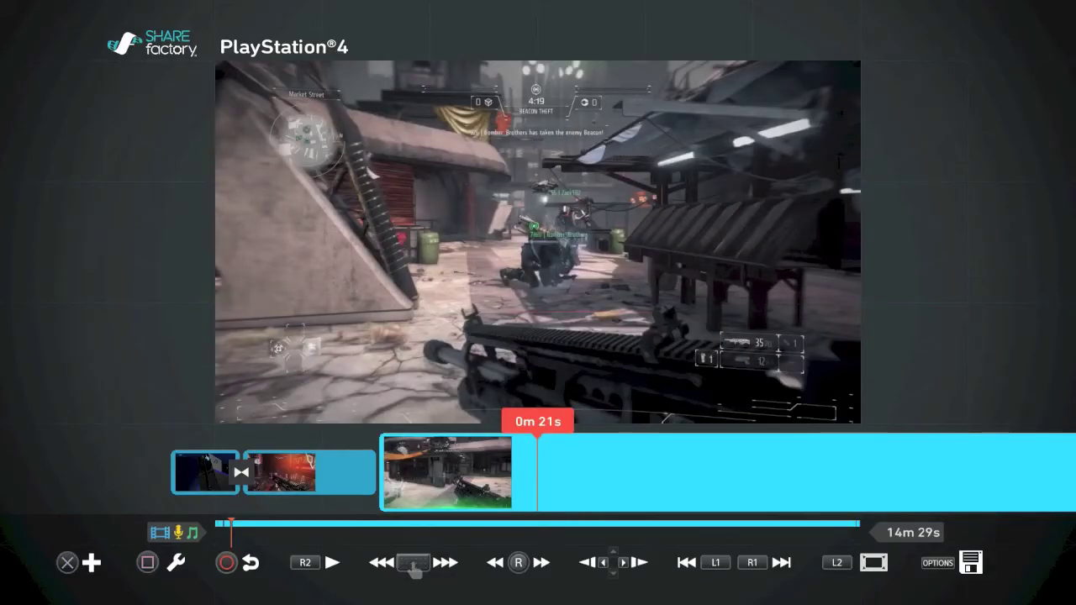
# Step: Try to add commentary at about 0m 27s in the last gameplay clip
pyautogui.press('Right')
pyautogui.press('Right')
pyautogui.press('Return')
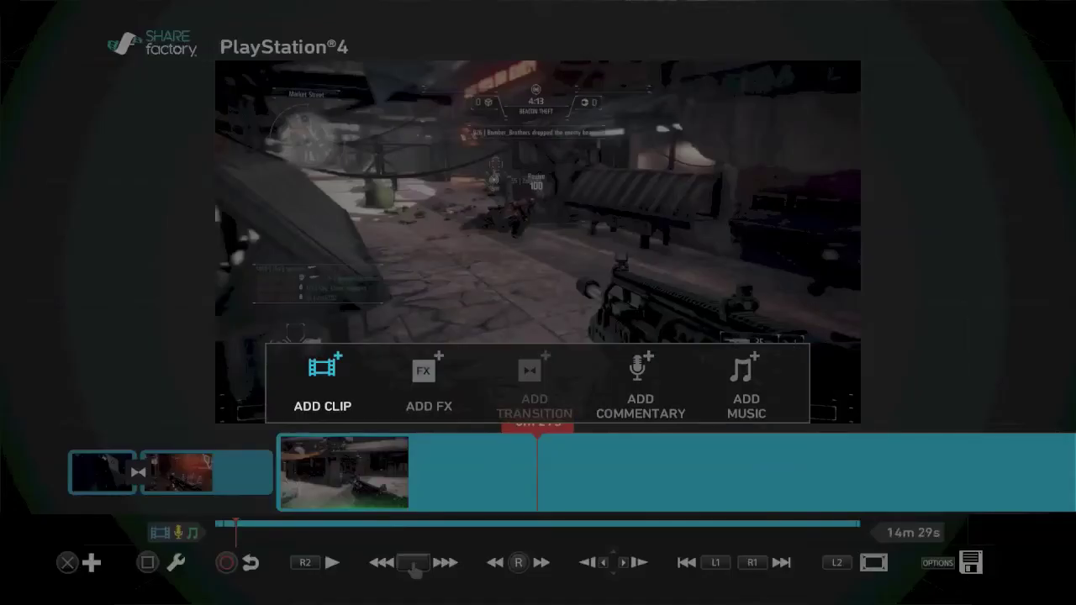
pyautogui.press('Right')
pyautogui.press('Right')
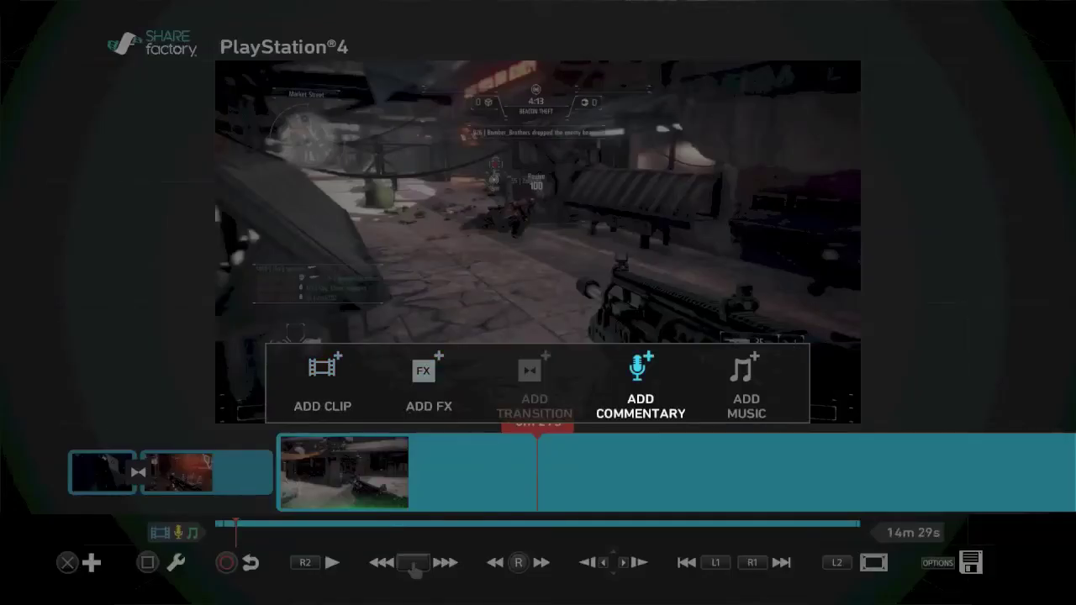
pyautogui.press('Right')
pyautogui.press('Left')
pyautogui.press('Return')
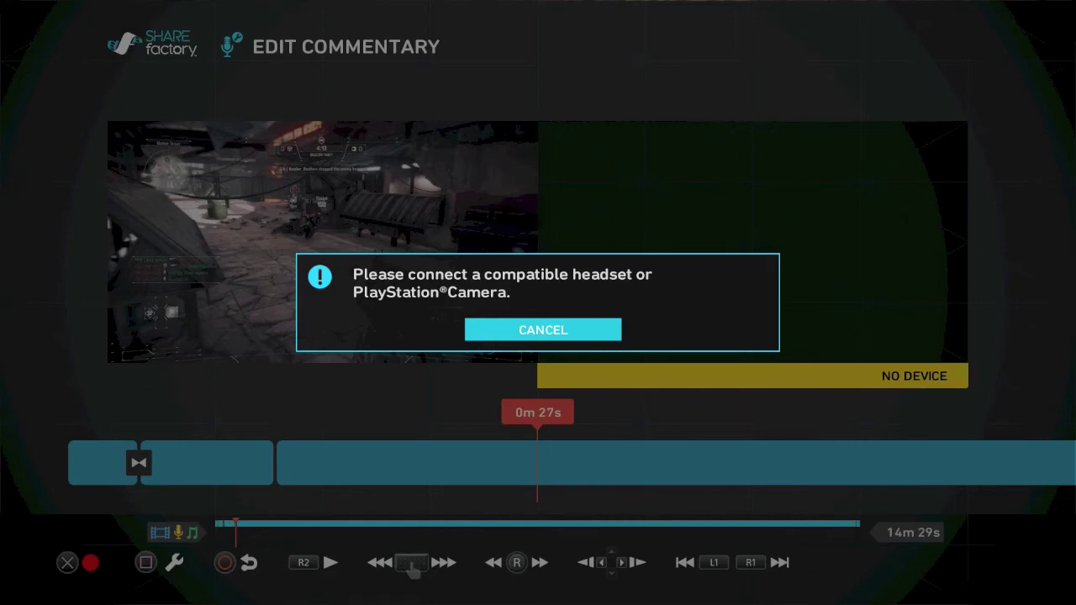
pyautogui.press('Return')
pyautogui.press('Escape')
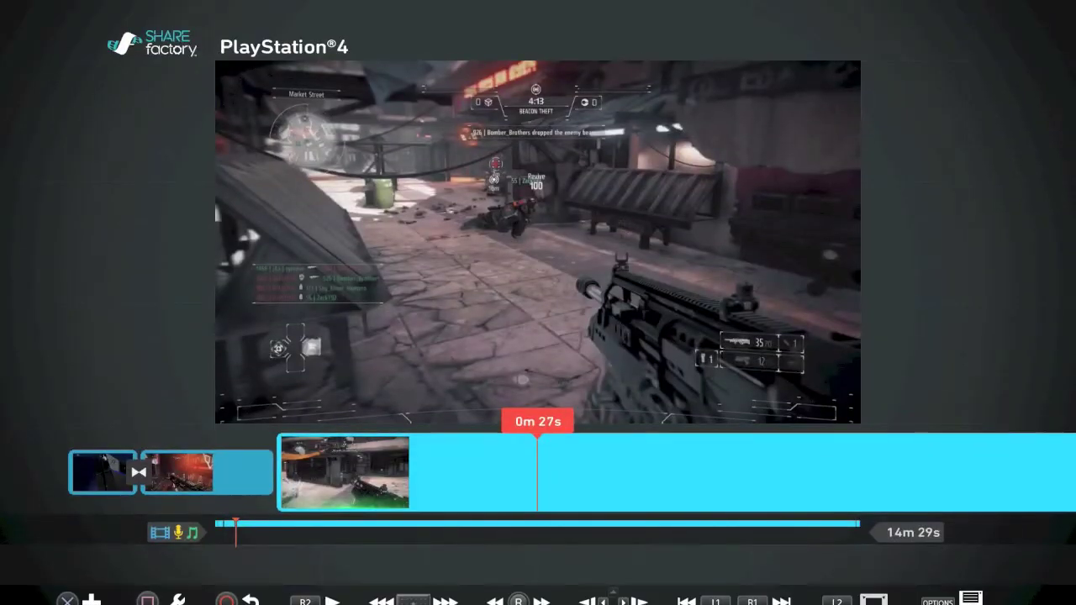
# Step: Scrub the last gameplay clip back to about 0m 18s, in the Street End footage
pyautogui.press('Left')
pyautogui.press('Left')
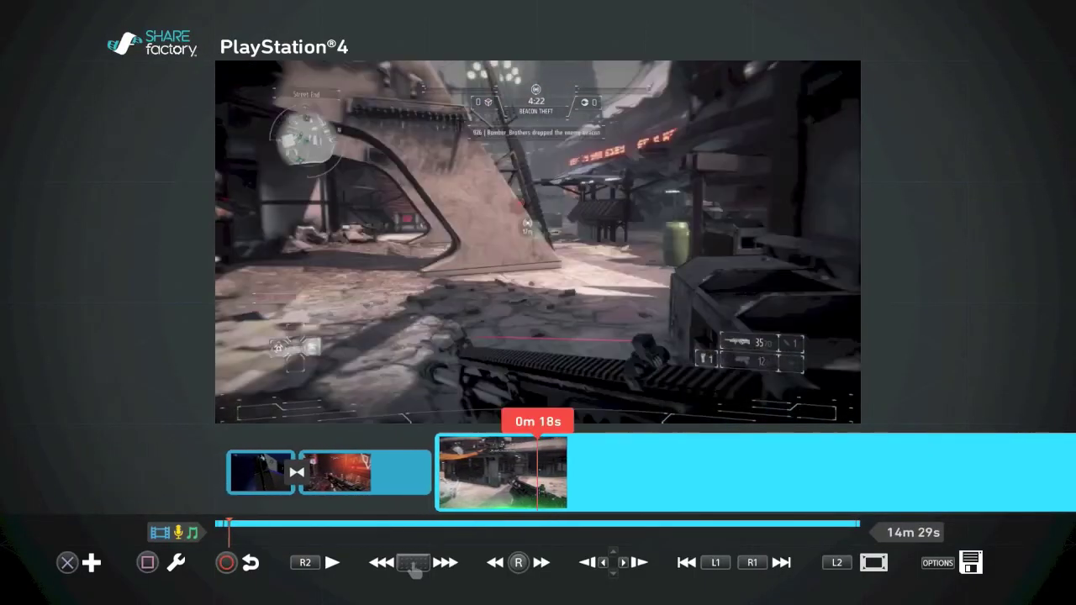
pyautogui.press('Right')
pyautogui.press('Left')
pyautogui.press('Left')
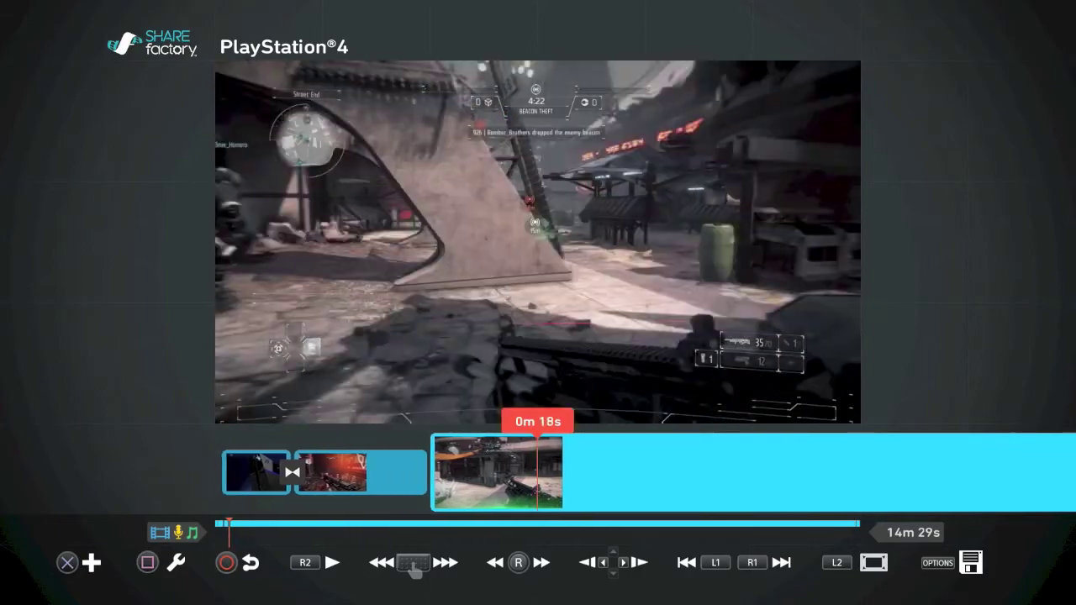
pyautogui.press('Escape')
pyautogui.press('Escape')
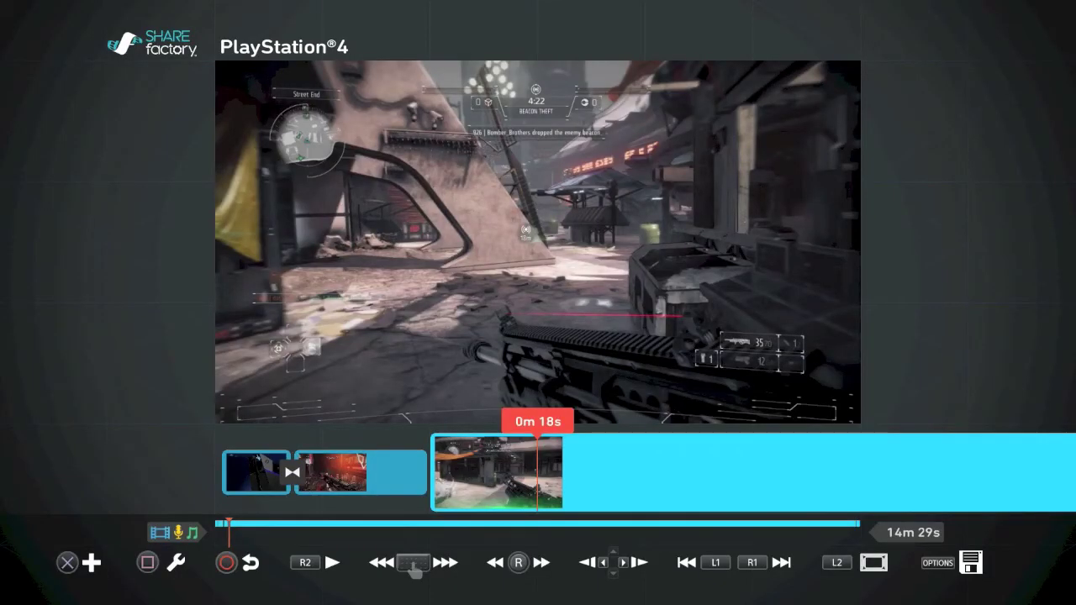
# Step: Open Edit Music for the project from the clip's editing options
pyautogui.press('Return')
pyautogui.press('Right')
pyautogui.press('Right')
pyautogui.press('Right')
pyautogui.press('Right')
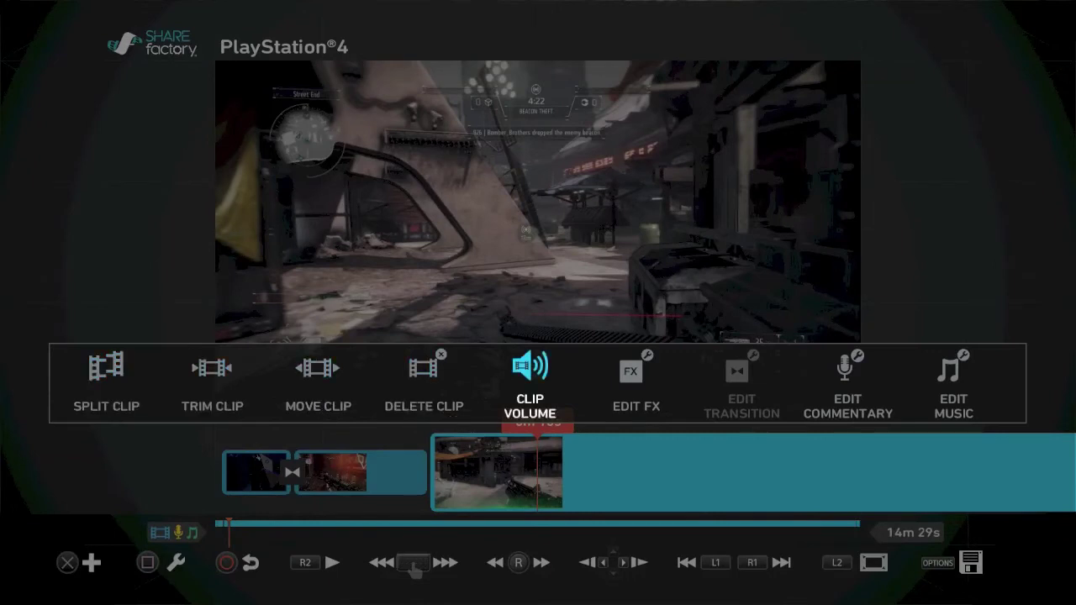
pyautogui.press('Right')
pyautogui.press('Right')
pyautogui.press('Right')
pyautogui.press('Right')
pyautogui.press('Left')
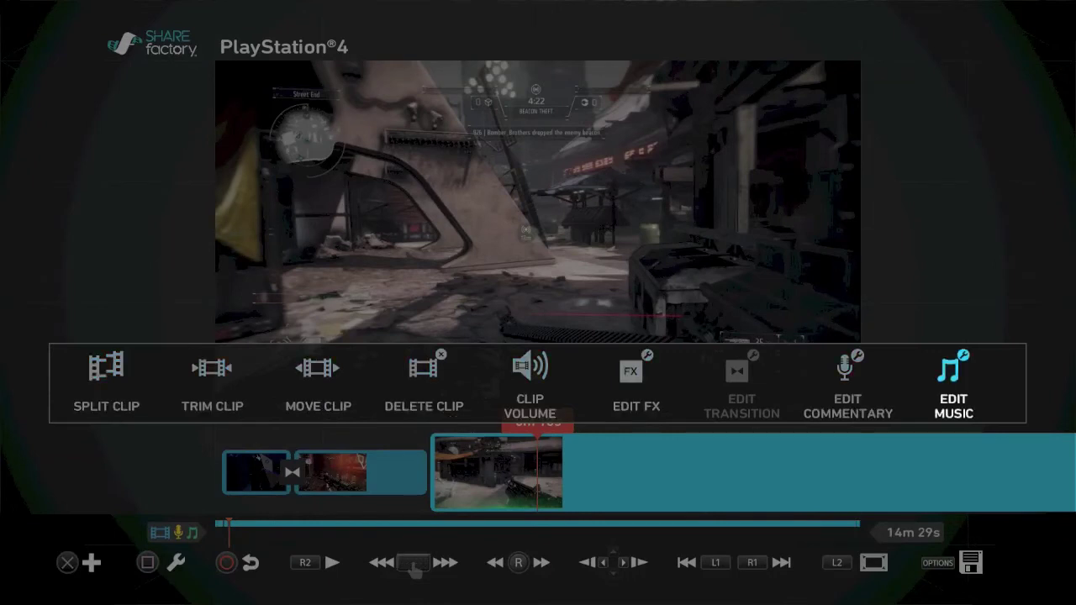
pyautogui.press('Return')
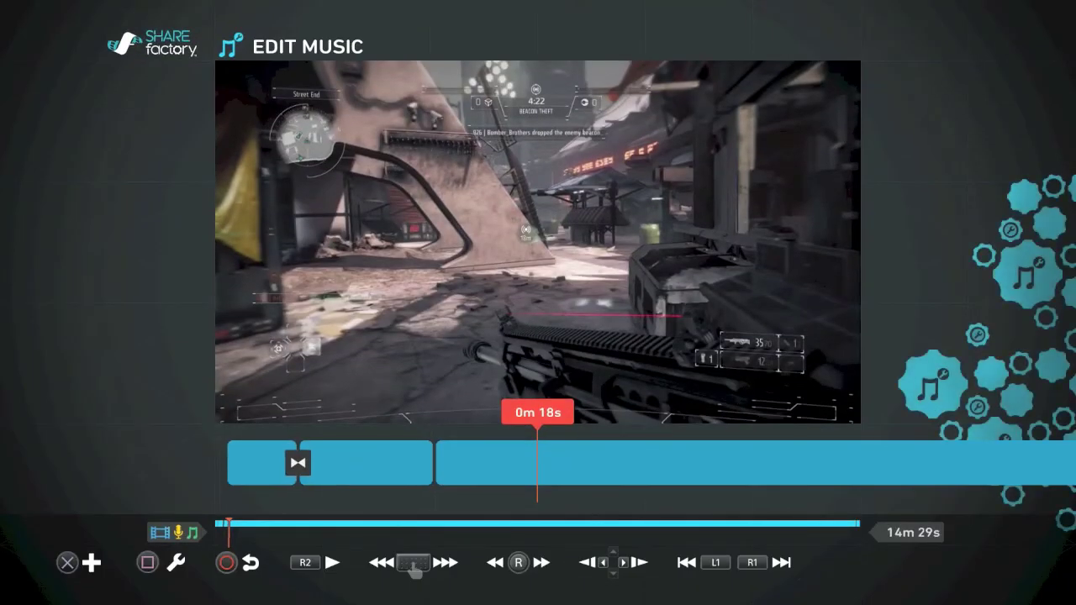
# Step: Place the playhead at about 0m 4s, at the transition after the intro, and open the music selection
pyautogui.press('Left')
pyautogui.press('Left')
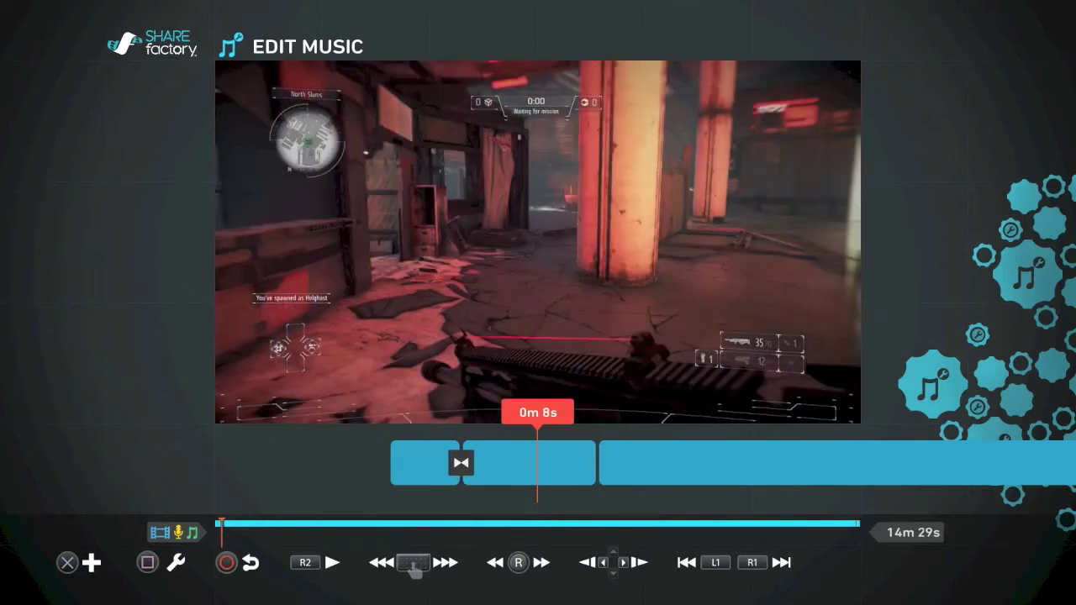
pyautogui.press('Left')
pyautogui.press('Left')
pyautogui.press('Right')
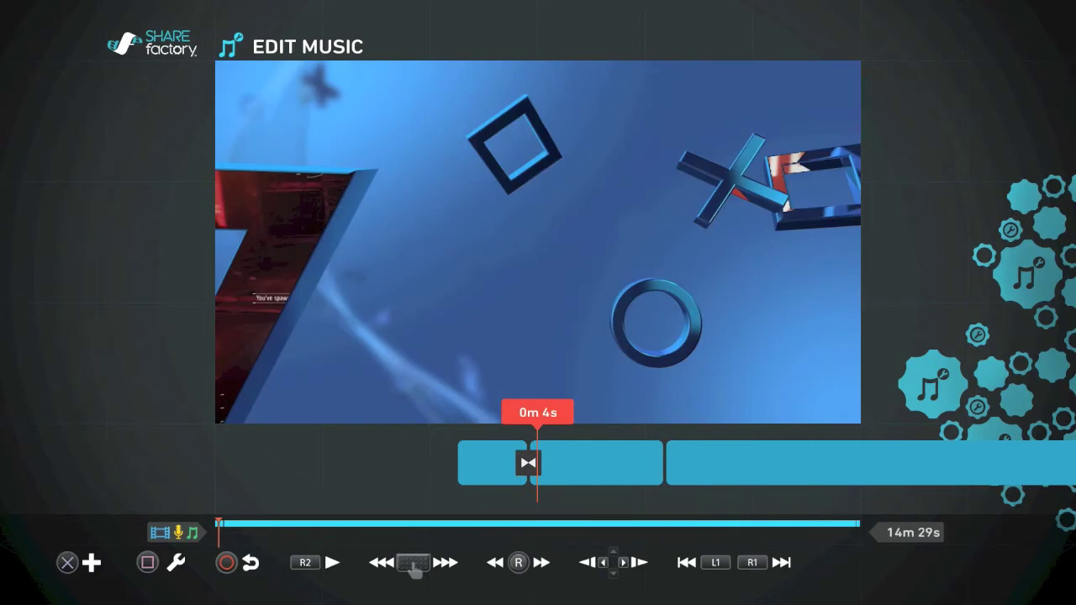
pyautogui.press('Return')
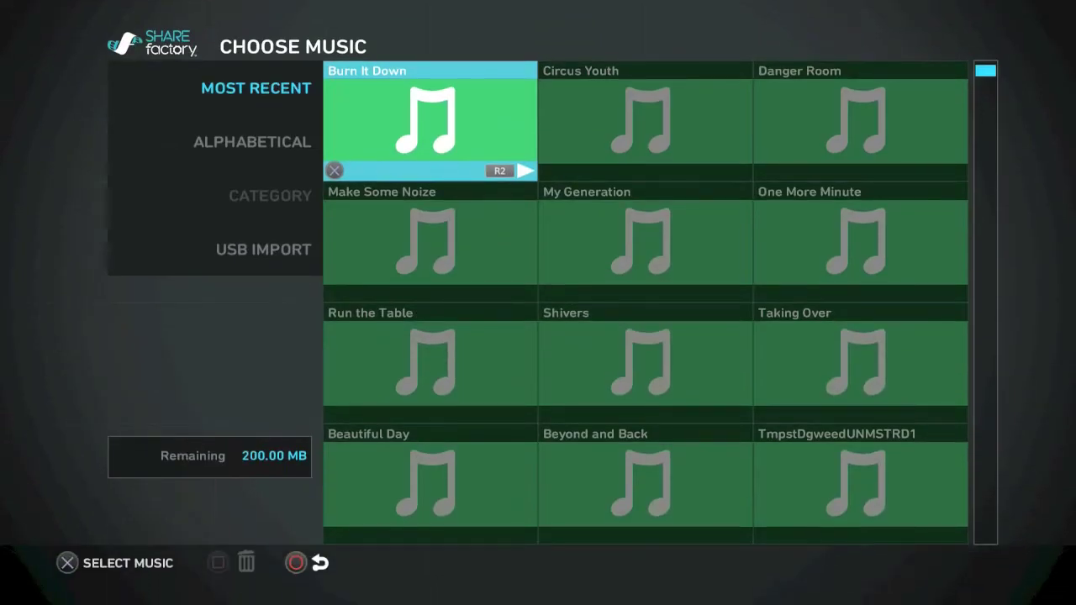
# Step: Look through the most recent music tracks across the whole grid
pyautogui.press('Down')
pyautogui.press('Down')
pyautogui.press('Down')
pyautogui.press('Right')
pyautogui.press('Right')
pyautogui.press('Up')
pyautogui.press('Up')
pyautogui.press('Up')
pyautogui.press('Left')
pyautogui.press('Left')
pyautogui.press('Down')
pyautogui.press('Right')
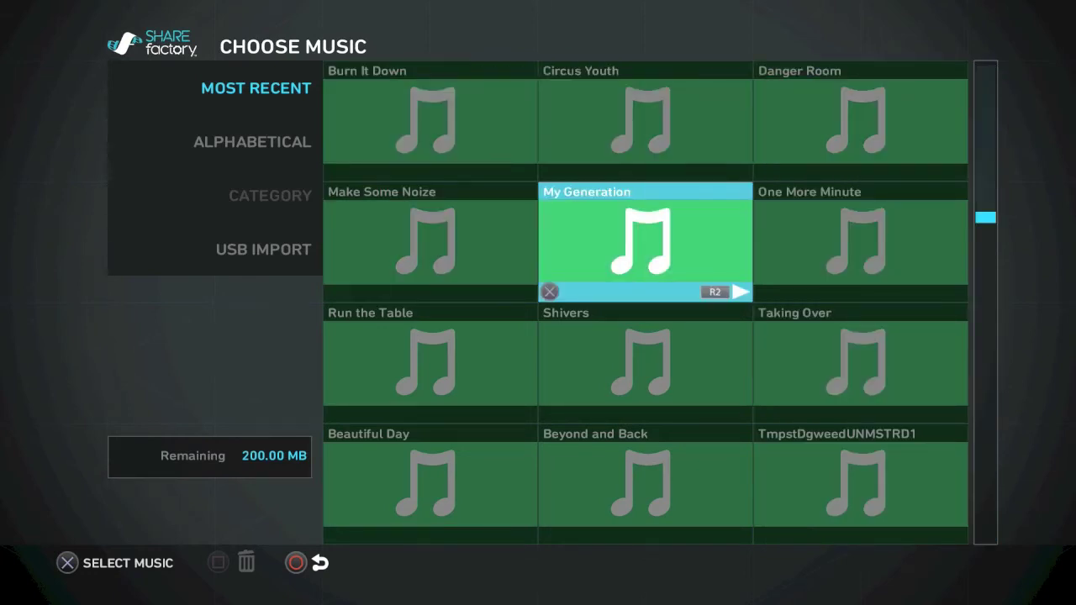
# Step: Browse the tracks around My Generation and play a preview of My Generation
pyautogui.press('Right')
pyautogui.press('Left')
pyautogui.press('Up')
pyautogui.press('Left')
pyautogui.press('Down')
pyautogui.press('Down')
pyautogui.press('Right')
pyautogui.press('Up')
pyautogui.press('space')
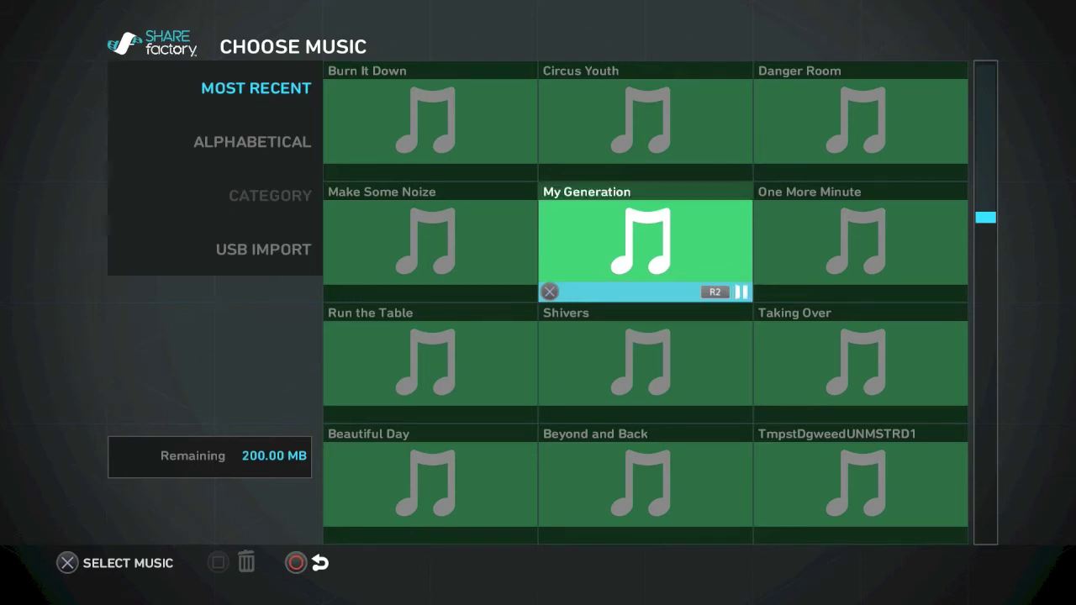
# Step: Stop the My Generation preview and add the track to the project as background music
pyautogui.press('space')
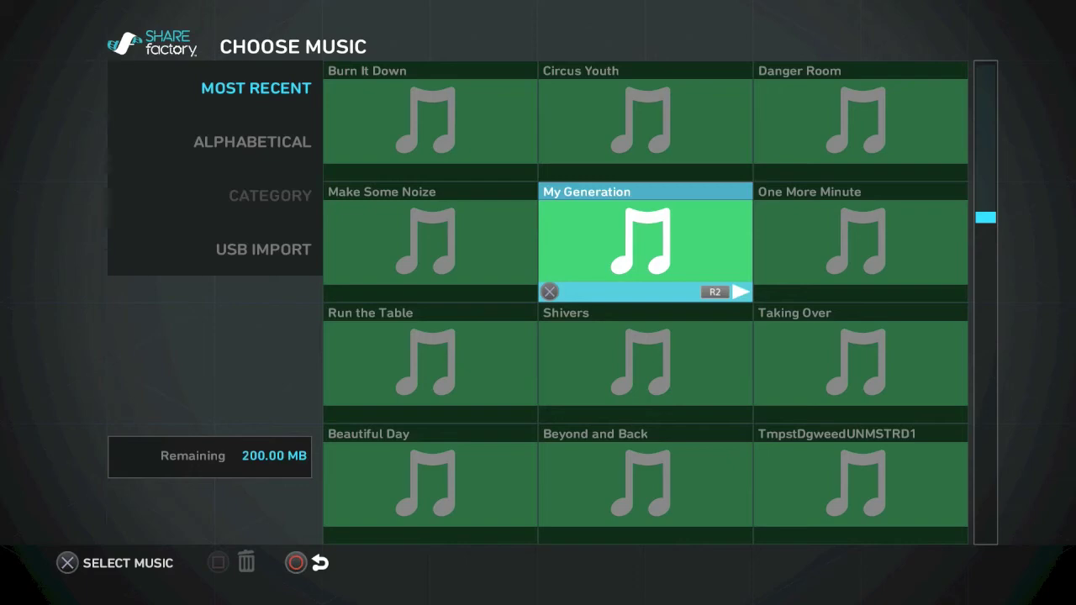
pyautogui.press('Return')
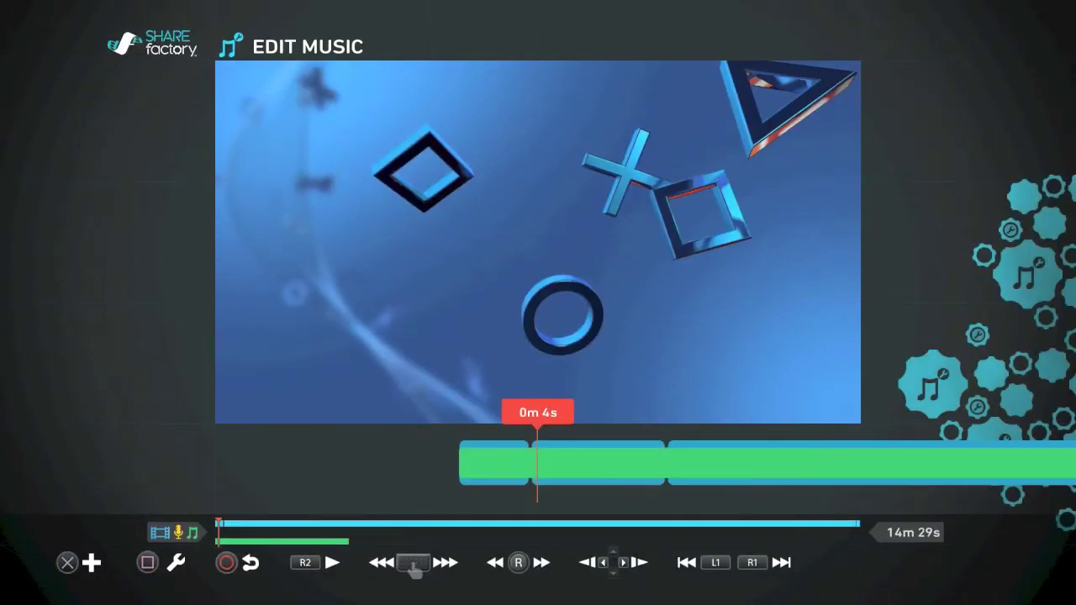
# Step: Scrub along the added music between about 0m 5s and 0m 8s and look at its editing options
pyautogui.press('Right')
pyautogui.press('Left')
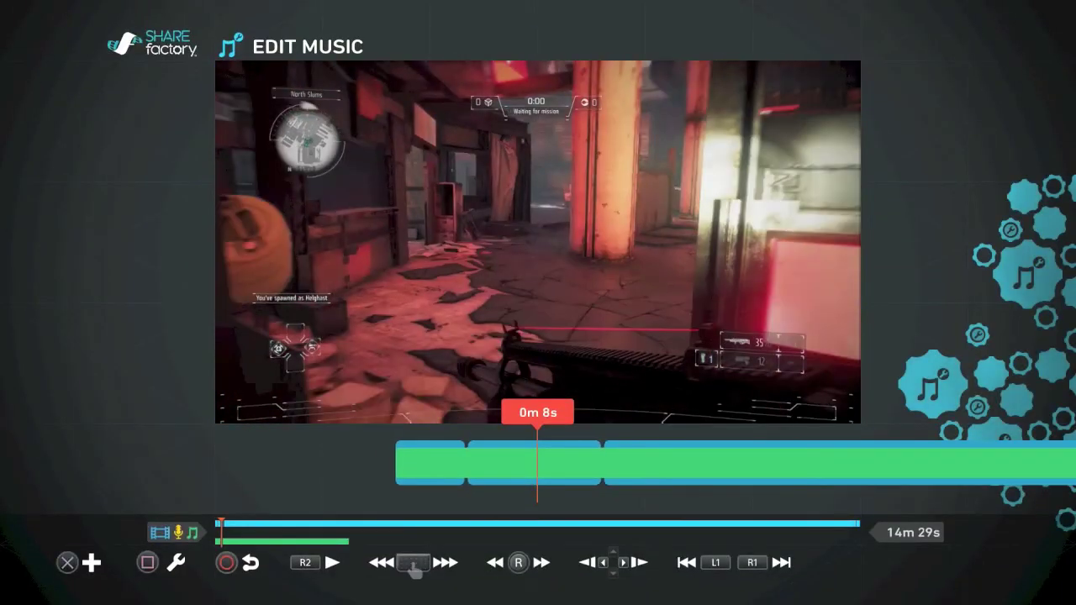
pyautogui.press('Left')
pyautogui.press('Right')
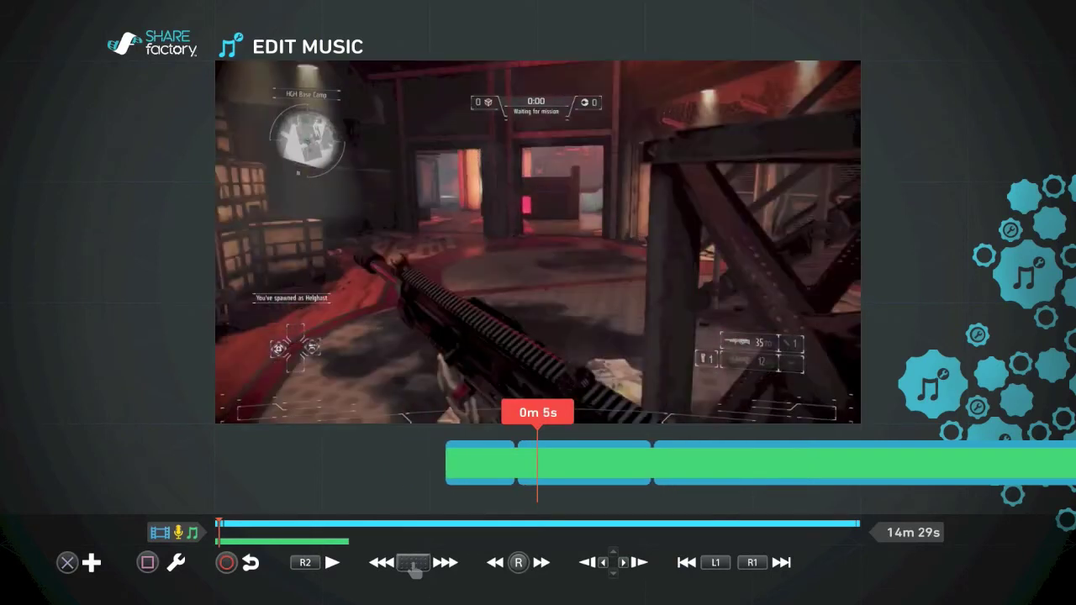
pyautogui.press('Right')
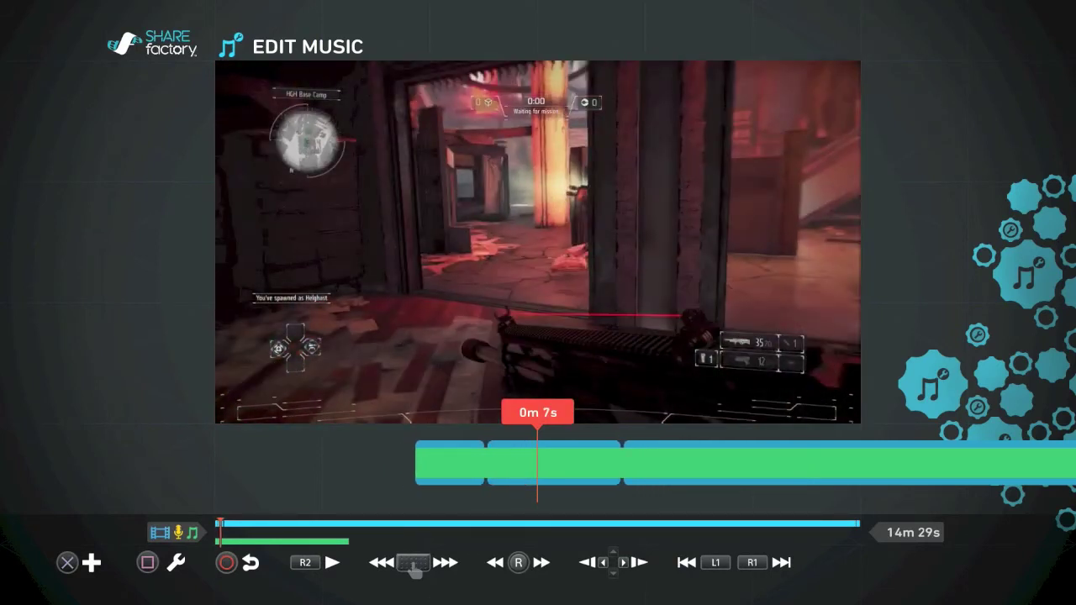
pyautogui.press('Return')
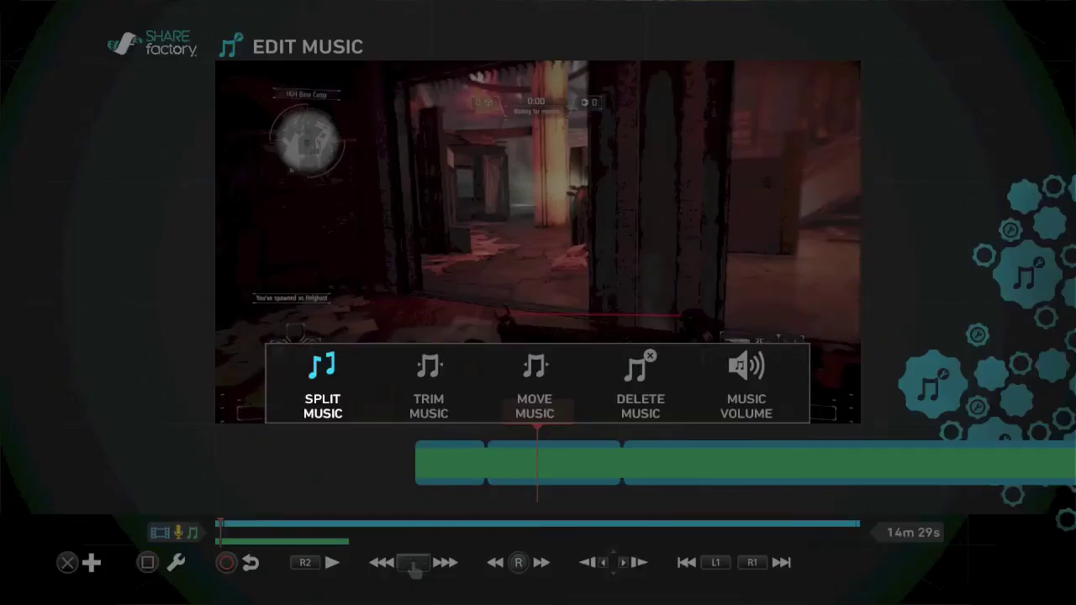
pyautogui.press('Escape')
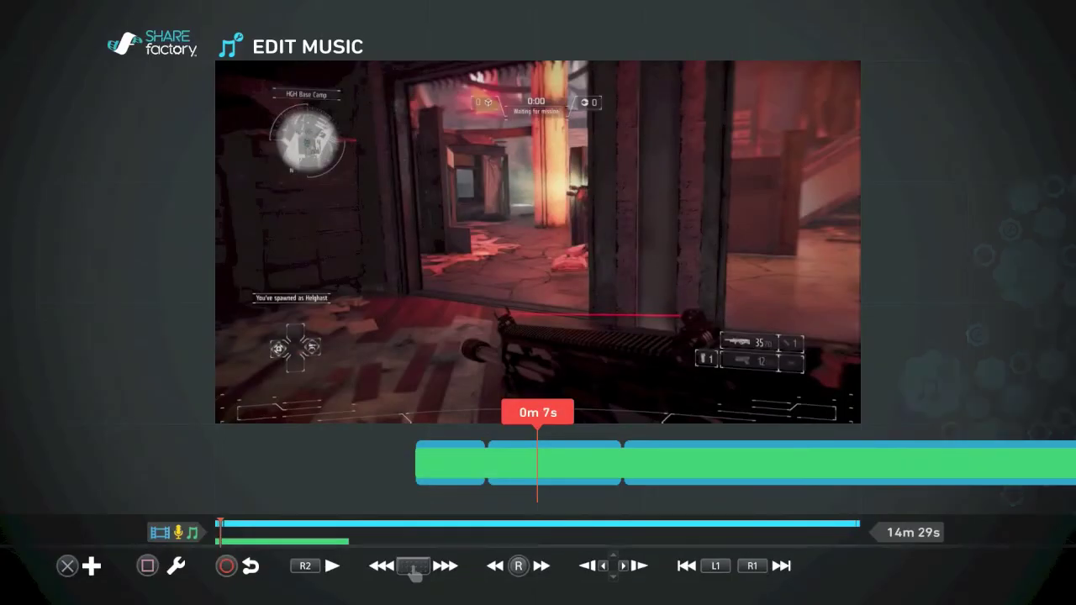
# Step: Use Move Music to shift the My Generation track so it starts at the transition after the intro clip
pyautogui.press('Left')
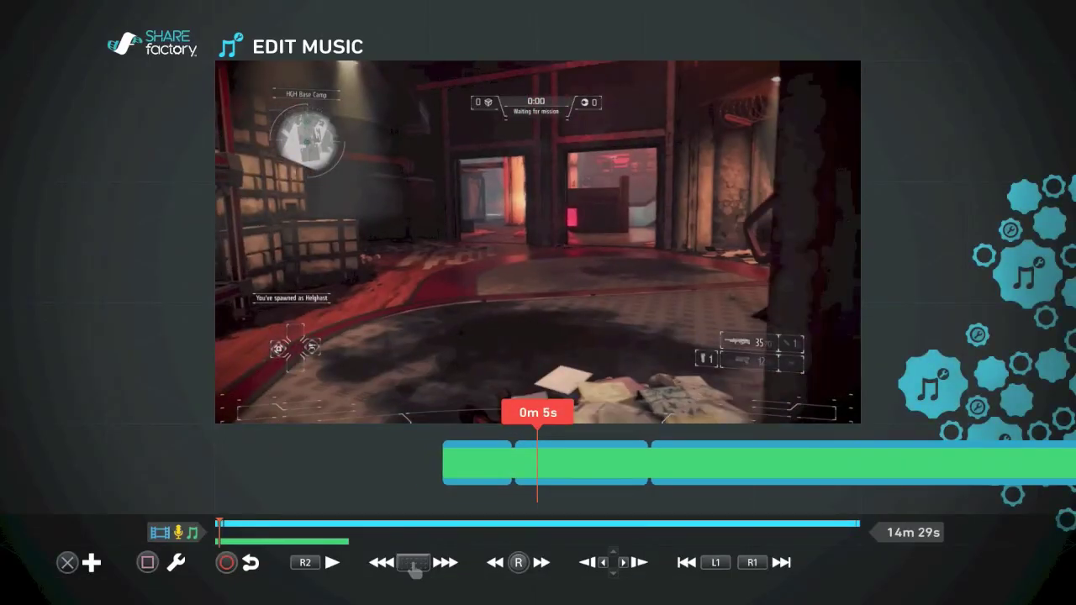
pyautogui.press('Return')
pyautogui.press('Right')
pyautogui.press('Right')
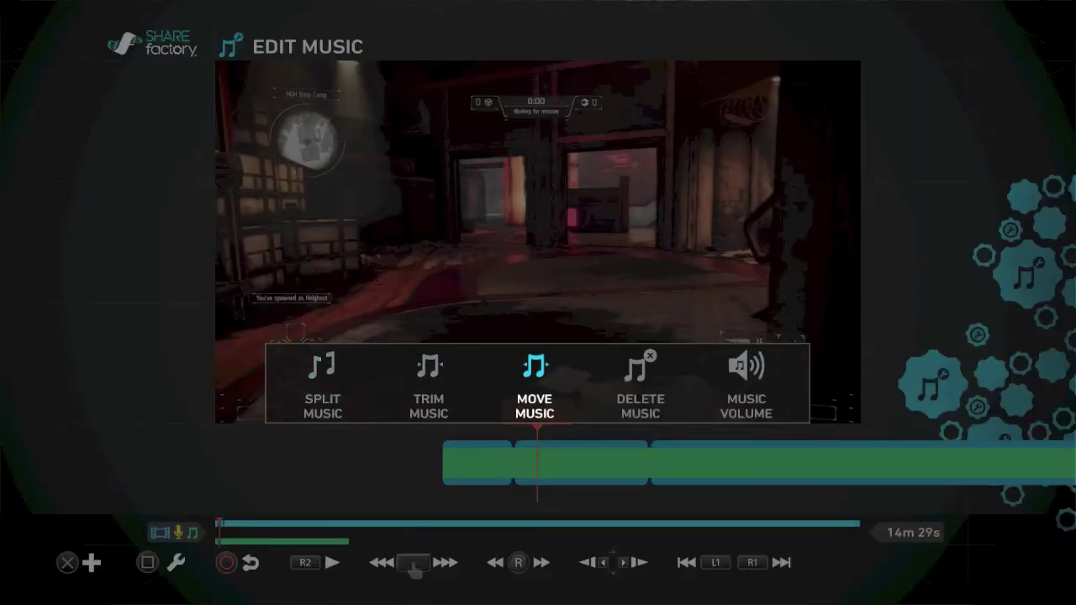
pyautogui.press('Left')
pyautogui.press('Left')
pyautogui.press('Right')
pyautogui.press('Right')
pyautogui.press('Return')
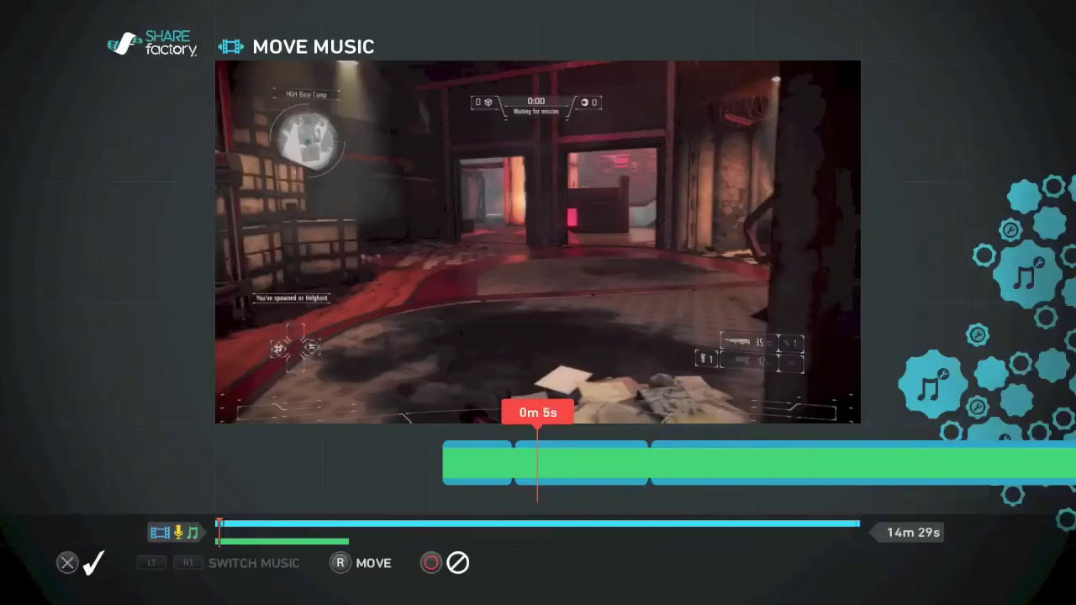
pyautogui.press('Right')
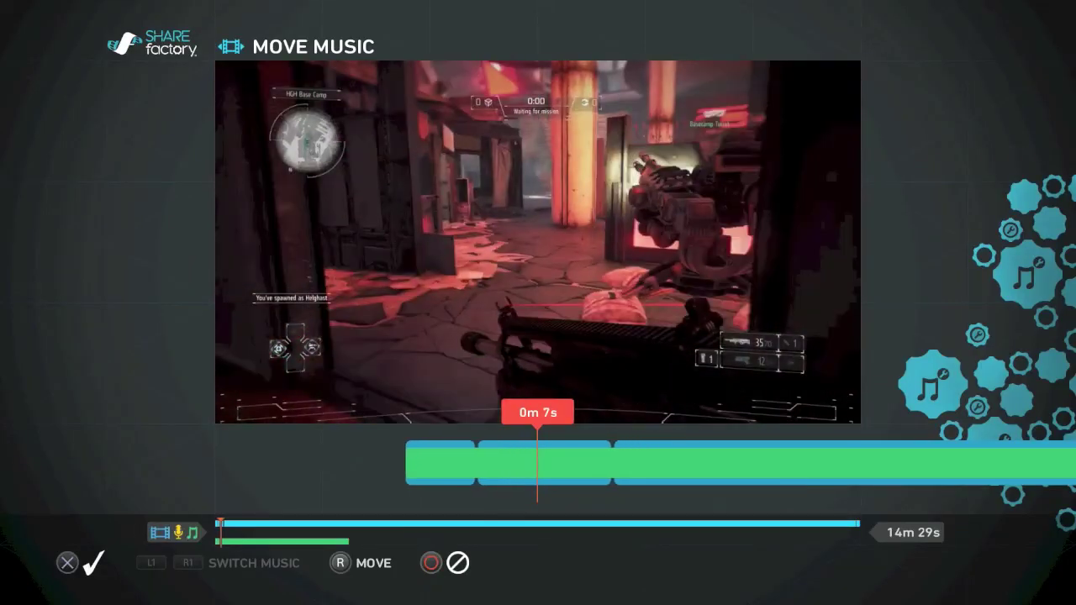
pyautogui.press('Left')
pyautogui.press('Right')
pyautogui.press('Right')
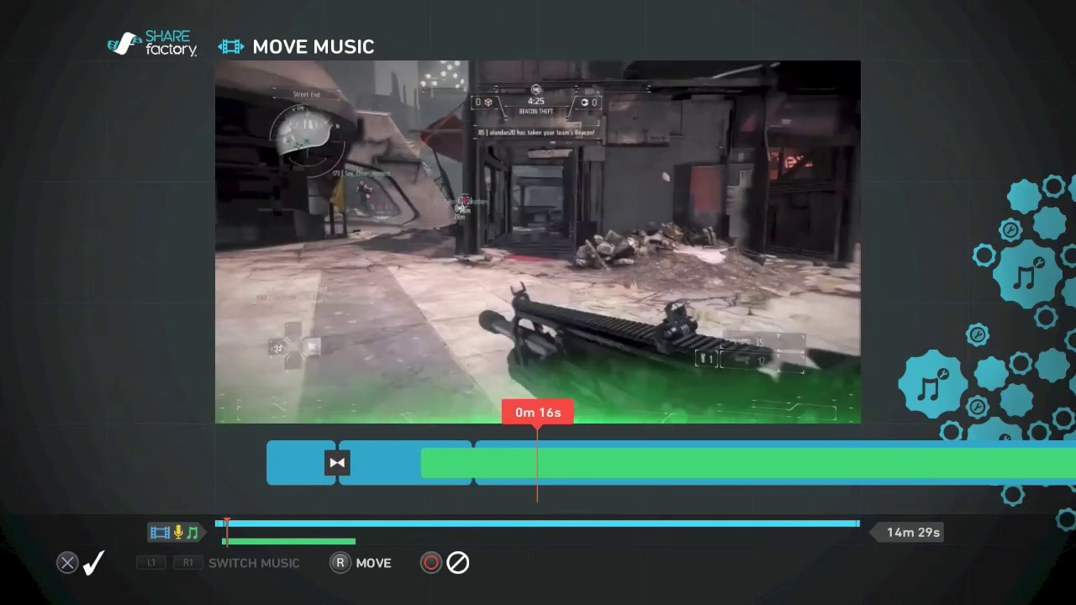
pyautogui.press('Left')
pyautogui.press('Right')
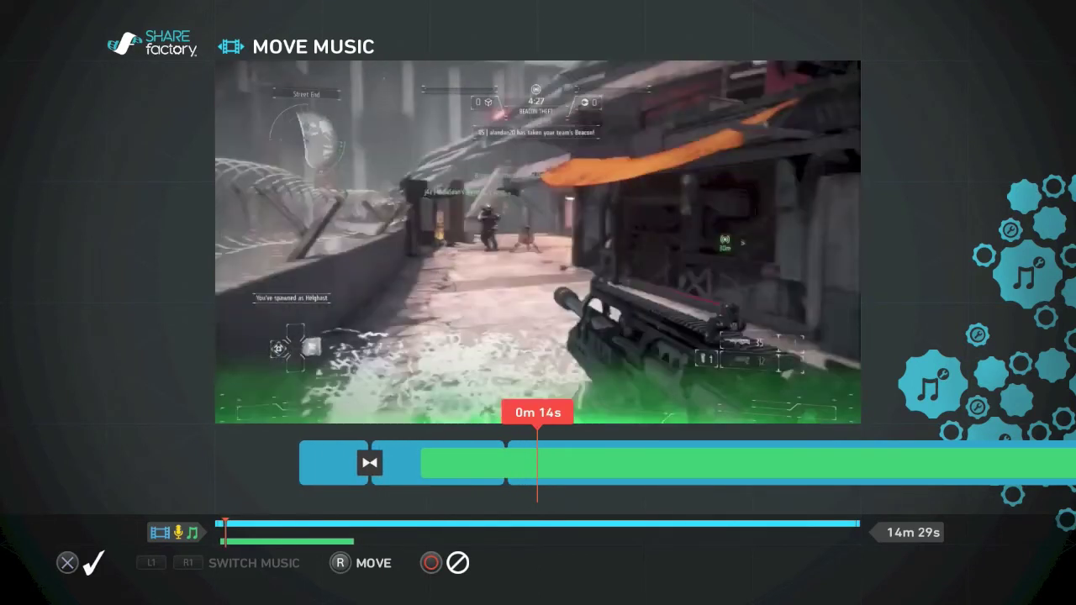
pyautogui.press('Left')
pyautogui.press('Right')
pyautogui.press('Right')
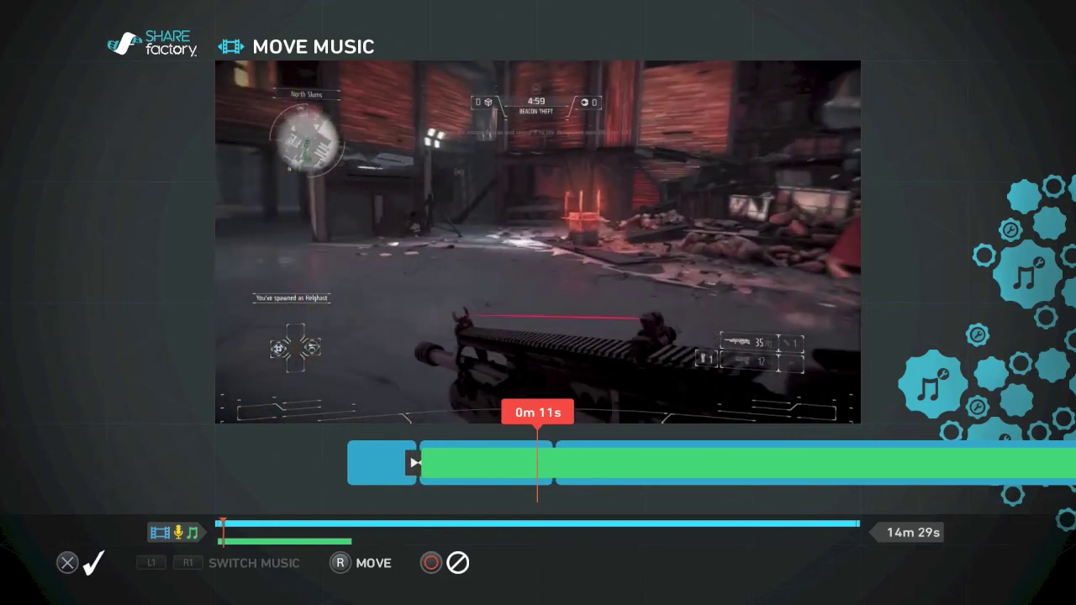
pyautogui.press('Left')
pyautogui.press('Right')
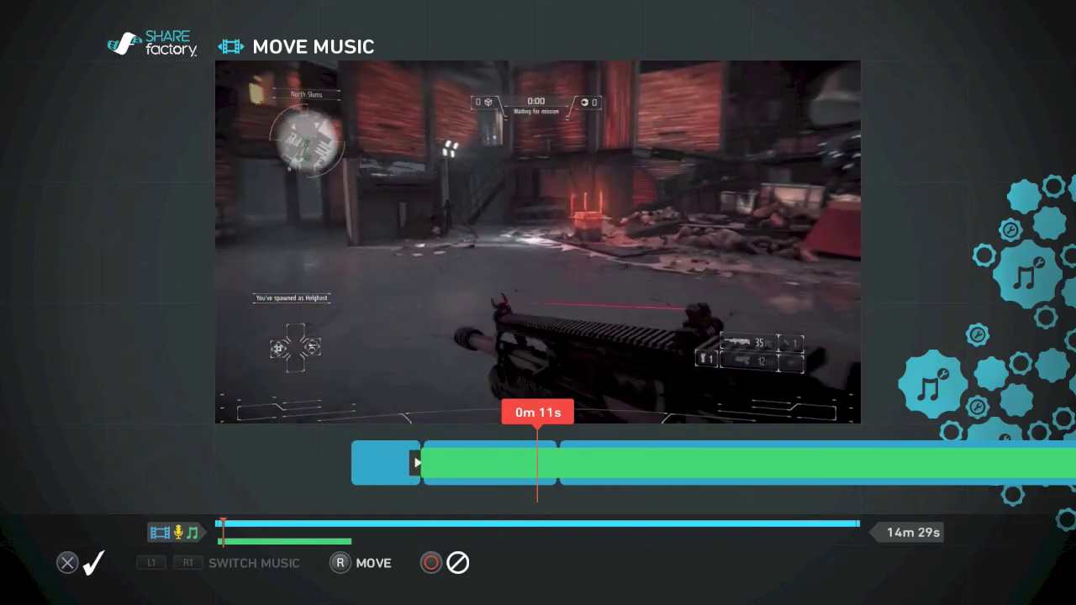
pyautogui.press('Left')
pyautogui.press('Right')
pyautogui.press('Left')
pyautogui.press('Return')
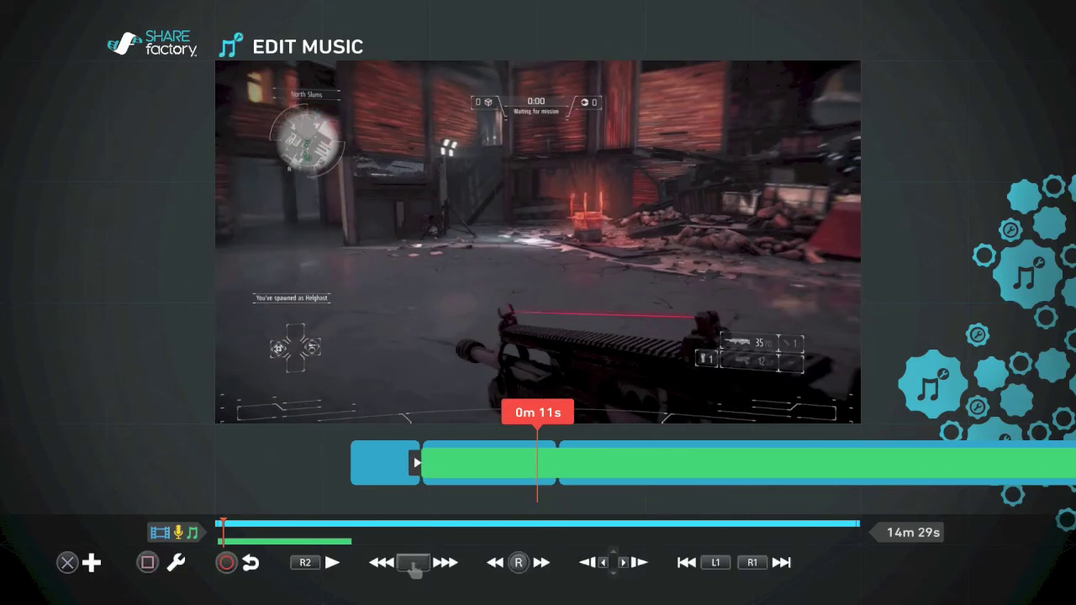
# Step: Return to the project timeline and play it from about 0m 5s to check the music after the intro
pyautogui.press('Escape')
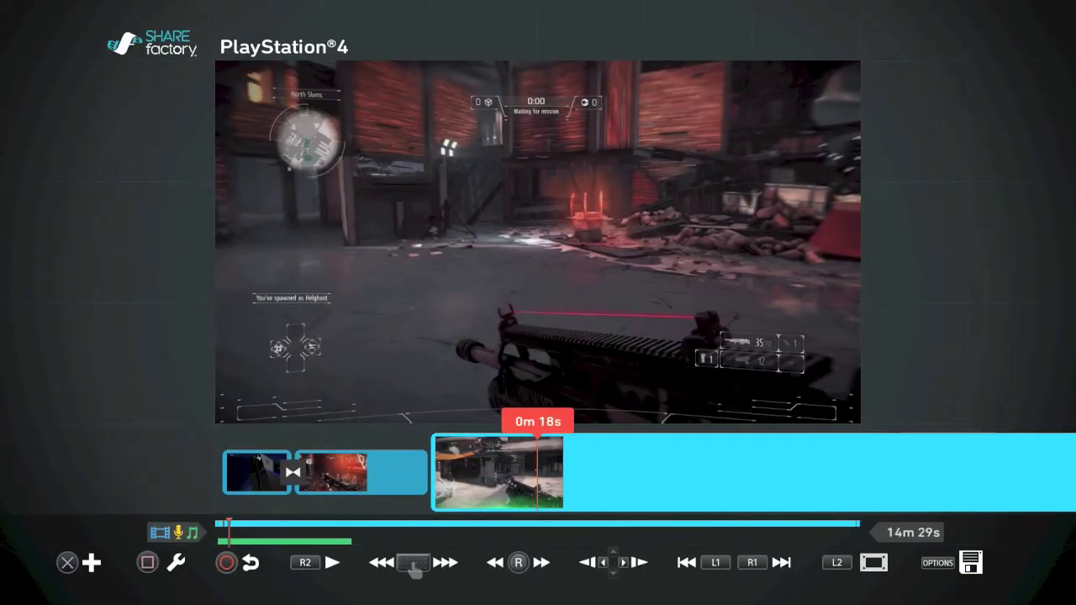
pyautogui.press('Left')
pyautogui.press('Left')
pyautogui.press('Left')
pyautogui.press('Left')
pyautogui.press('Left')
pyautogui.press('Left')
pyautogui.press('Left')
pyautogui.press('Left')
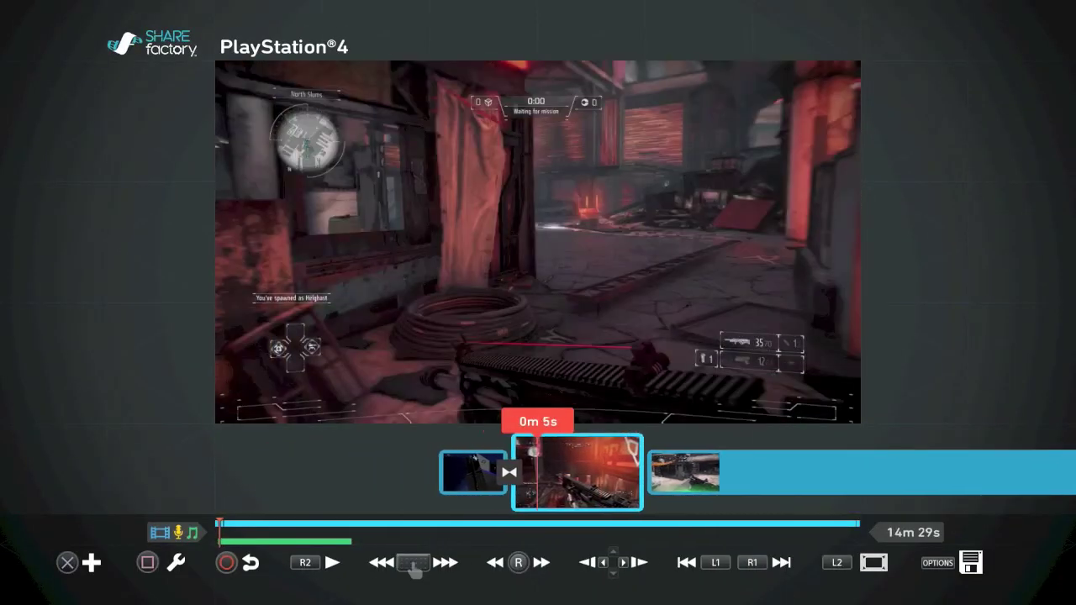
pyautogui.press('space')
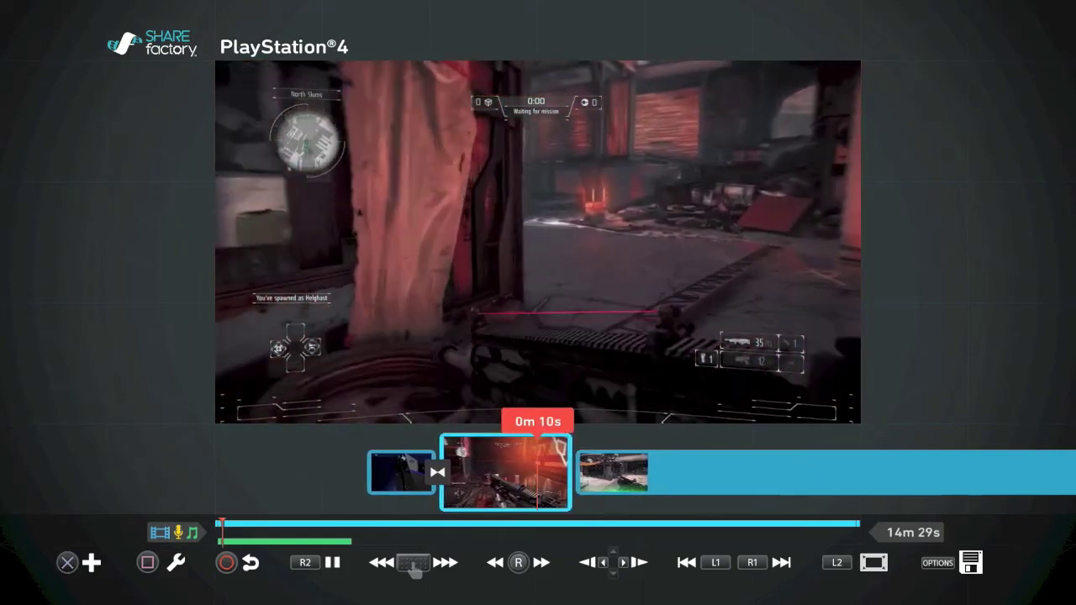
pyautogui.press('Escape')
pyautogui.press('Escape')
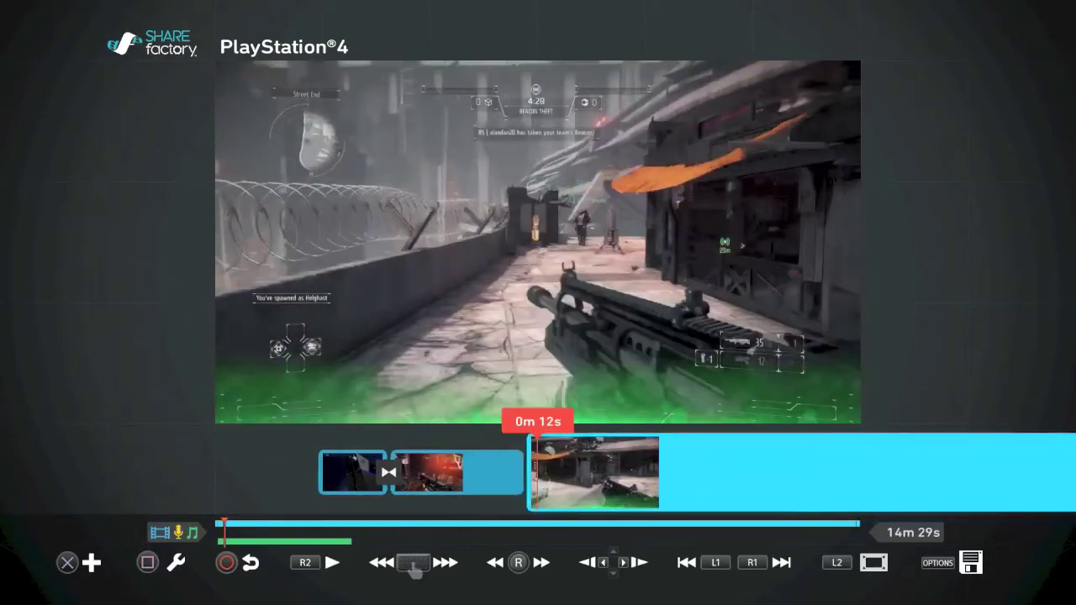
pyautogui.press('space')
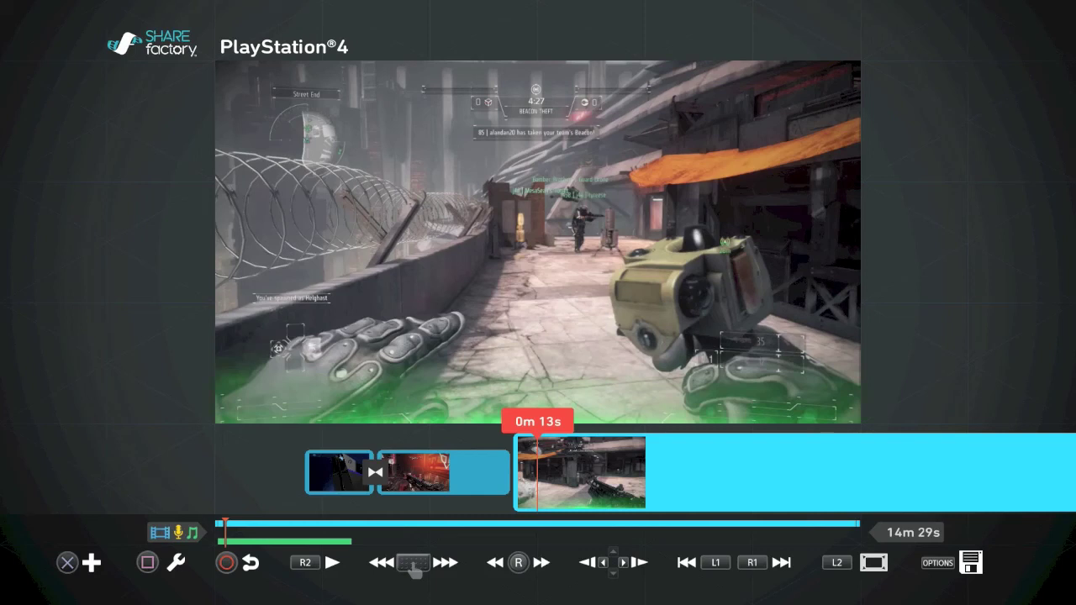
# Step: Start rendering the project as a finished movie
pyautogui.press('Menu')
pyautogui.press('Right')
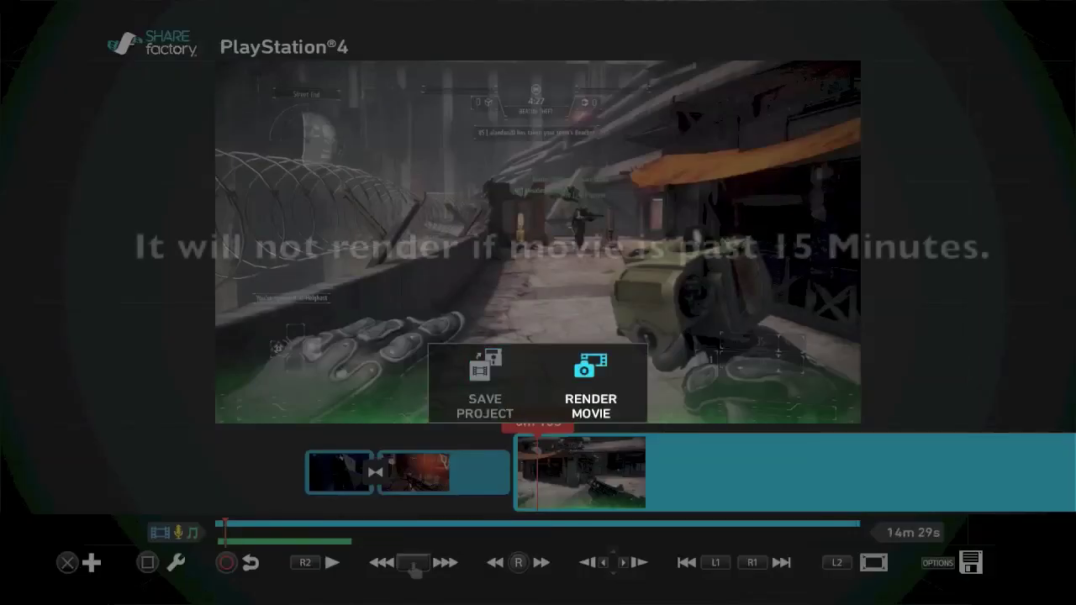
pyautogui.press('Return')
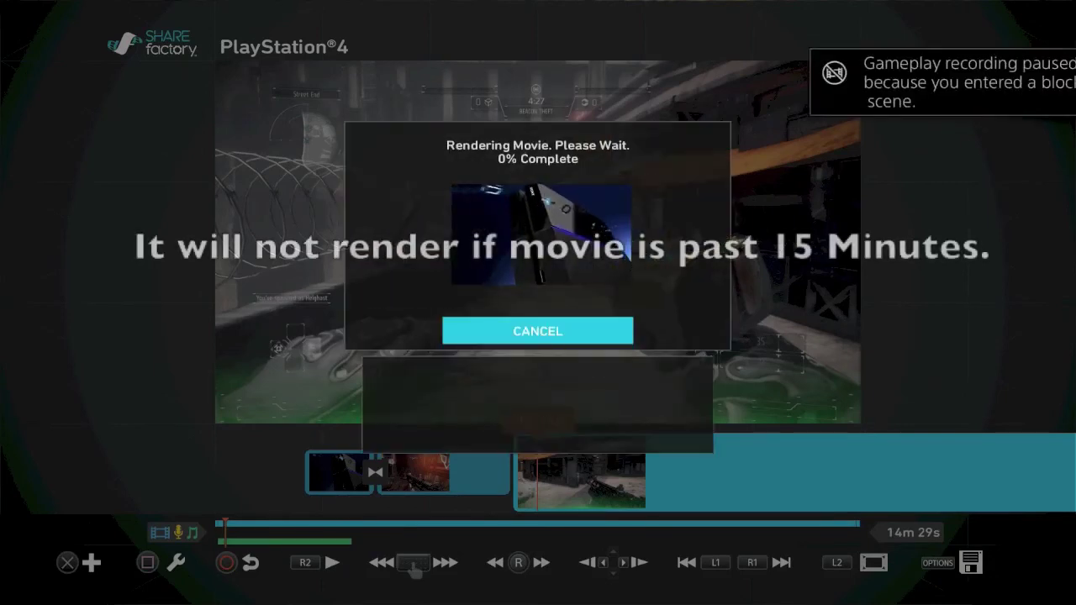